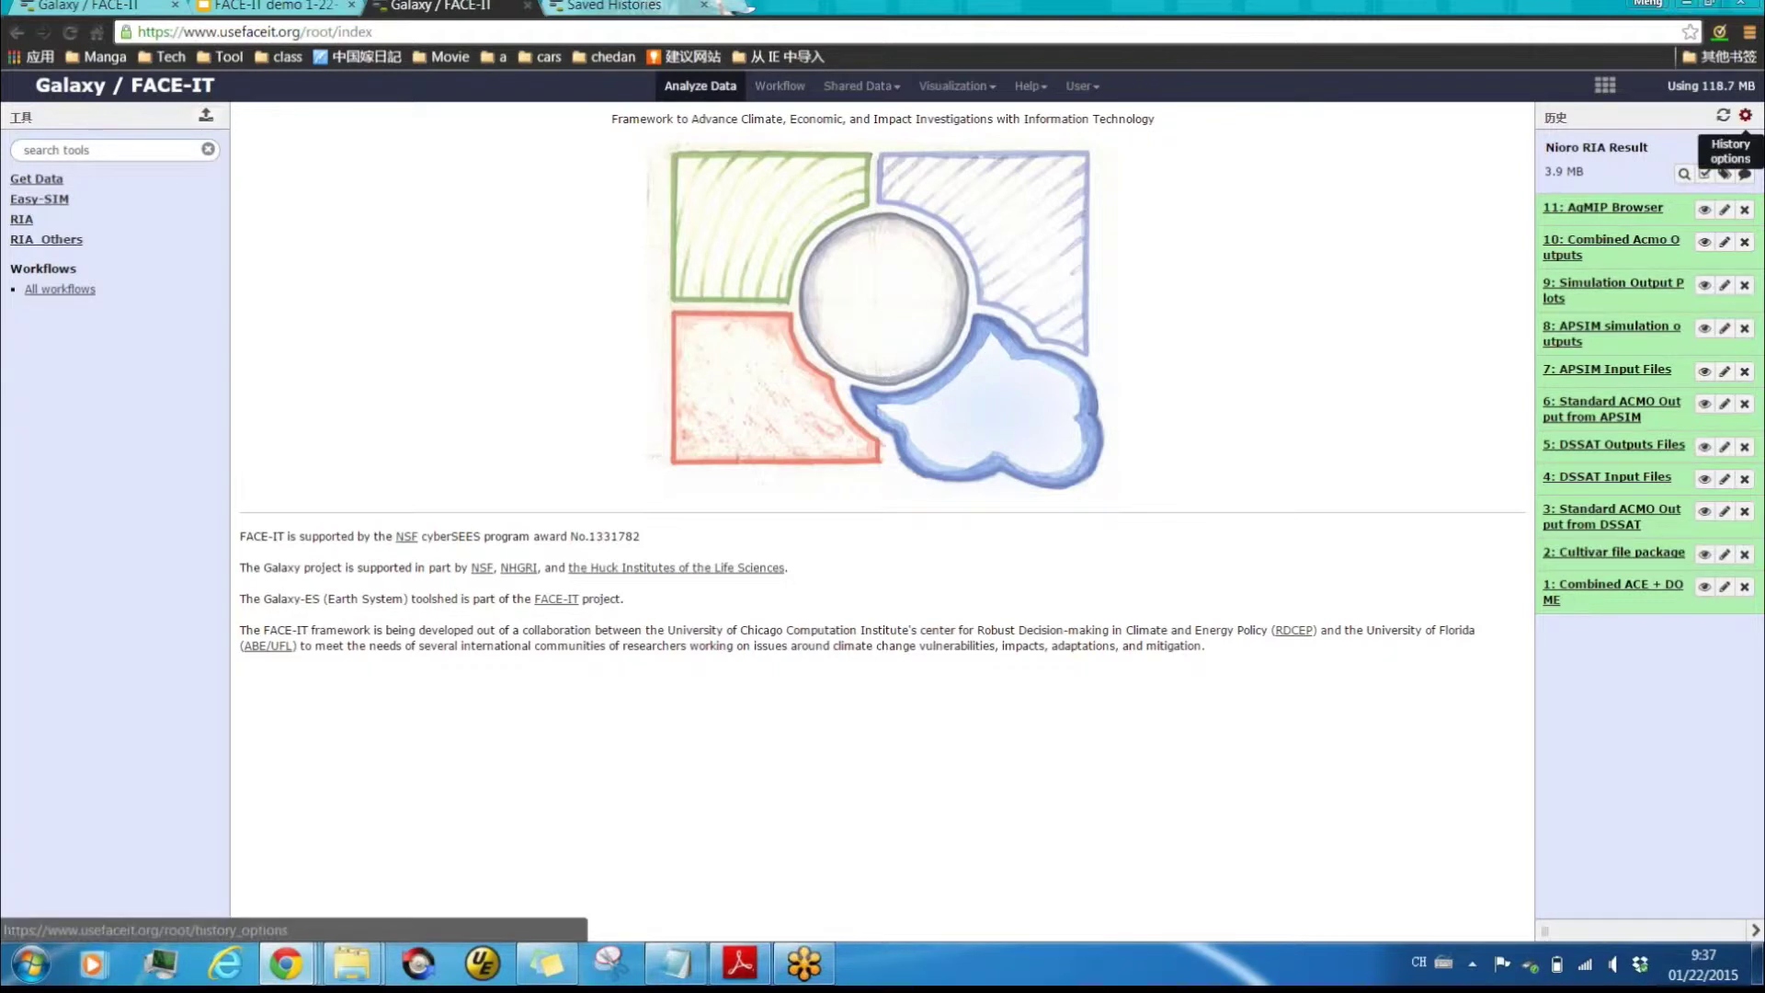
Create a new history and name it "Nioro Data".
{"action": "left_click", "coordinate": [1745, 115]}
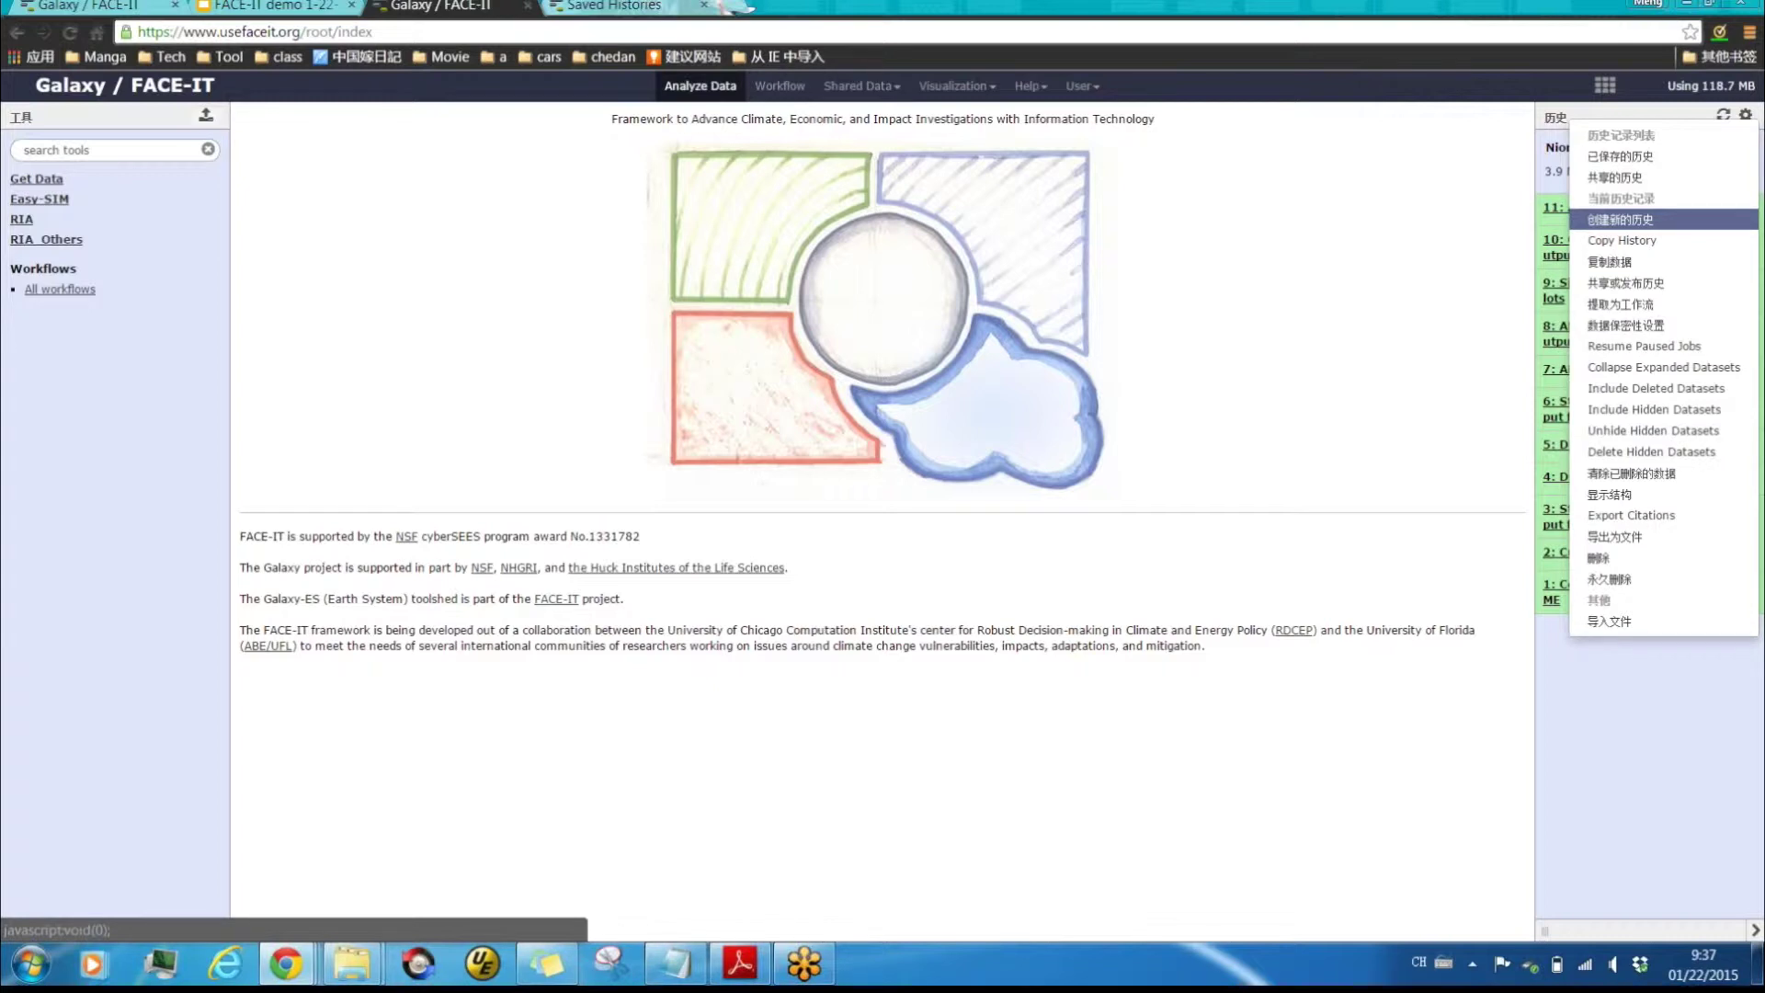
{"action": "left_click", "coordinate": [1620, 219]}
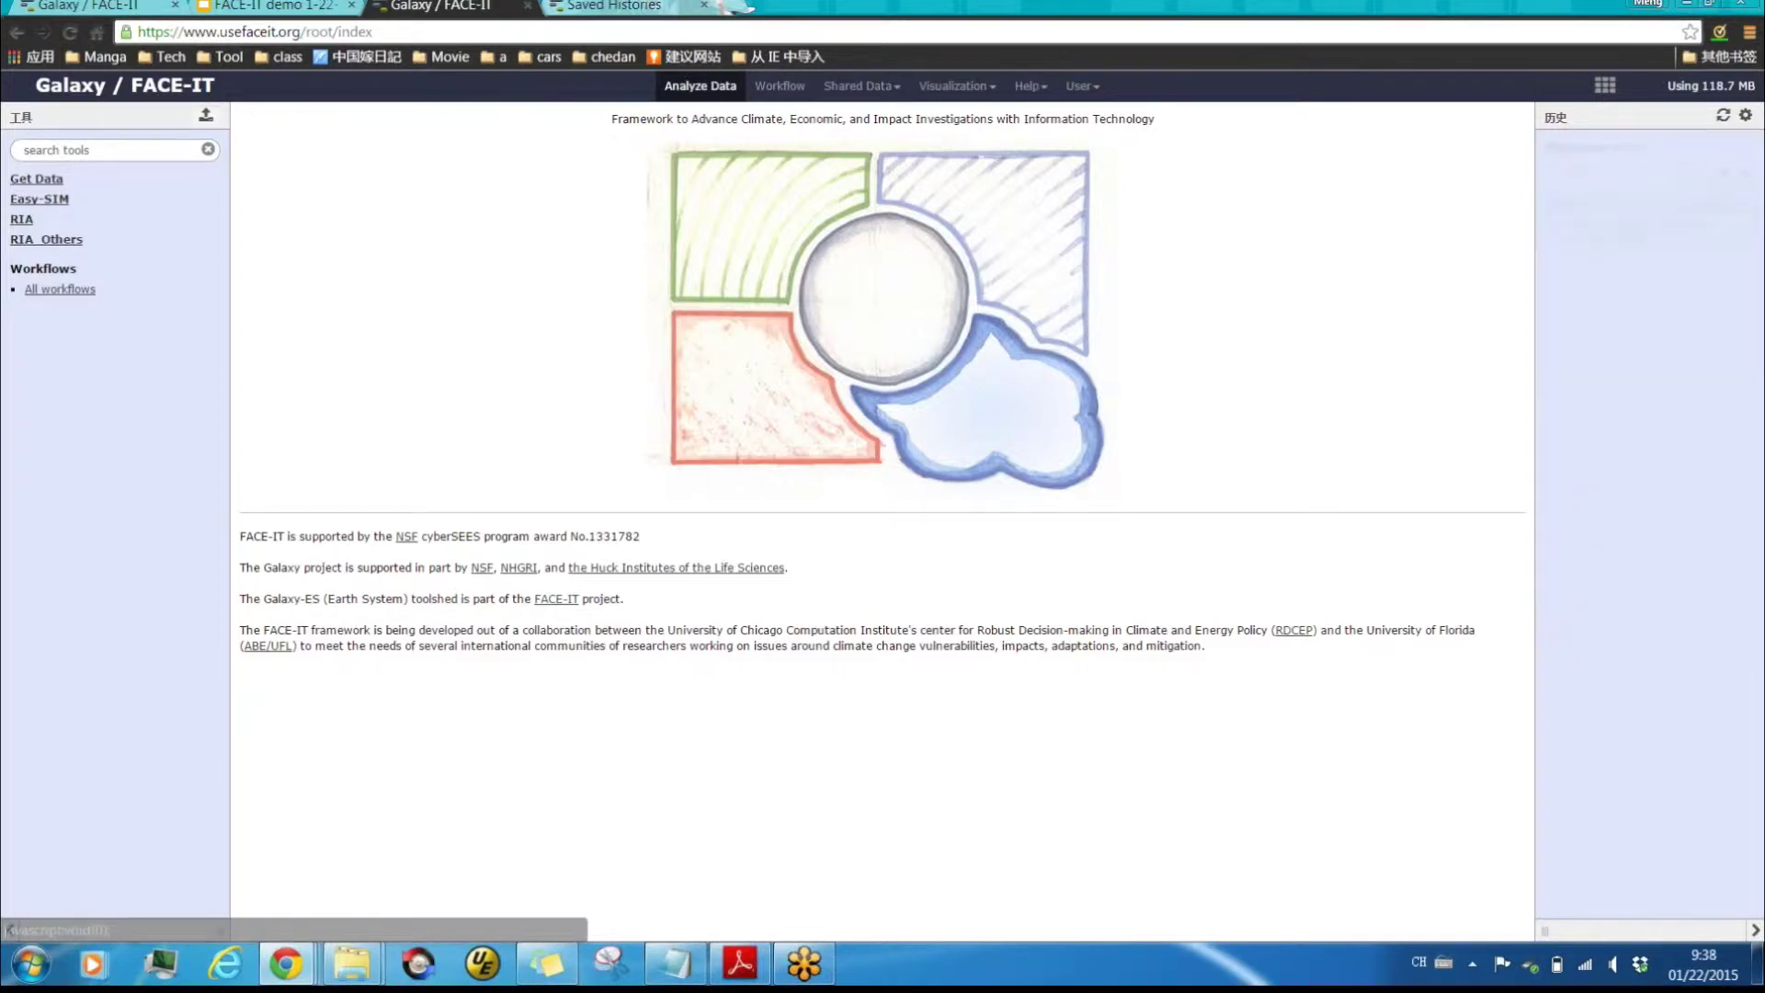
{"action": "left_click", "coordinate": [1650, 150]}
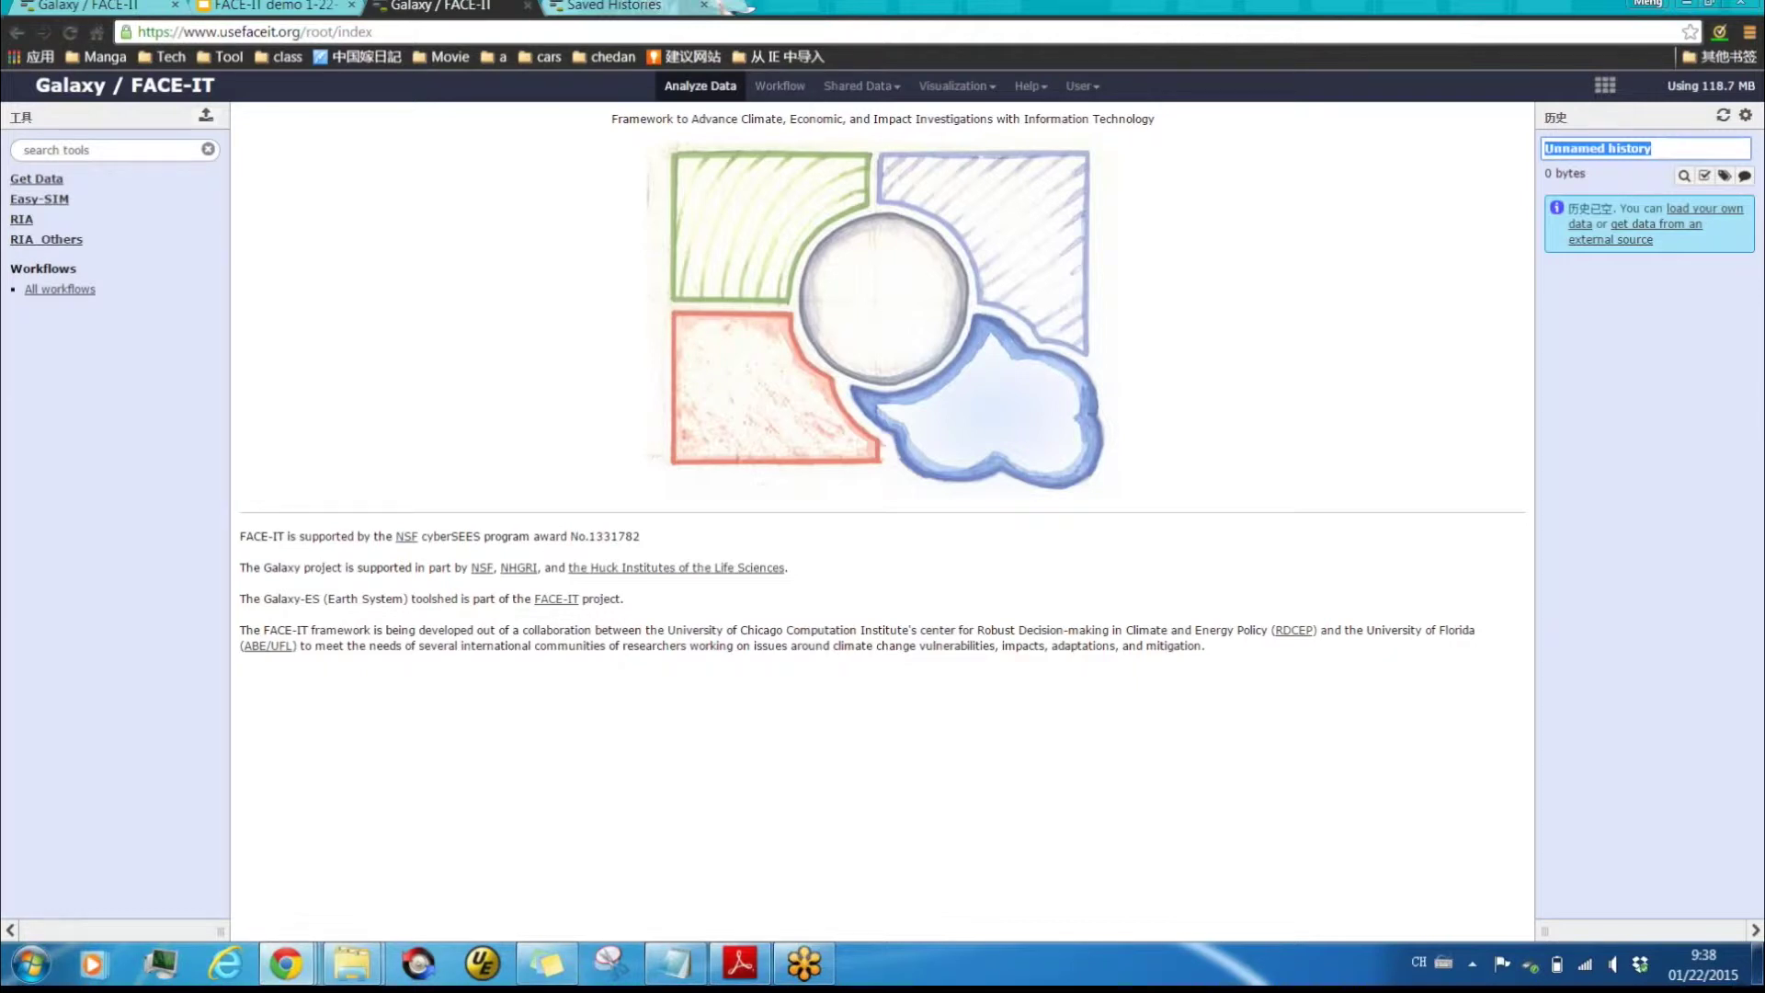
{"action": "type", "text": "Nioro Data"}
{"action": "key", "text": "Return"}
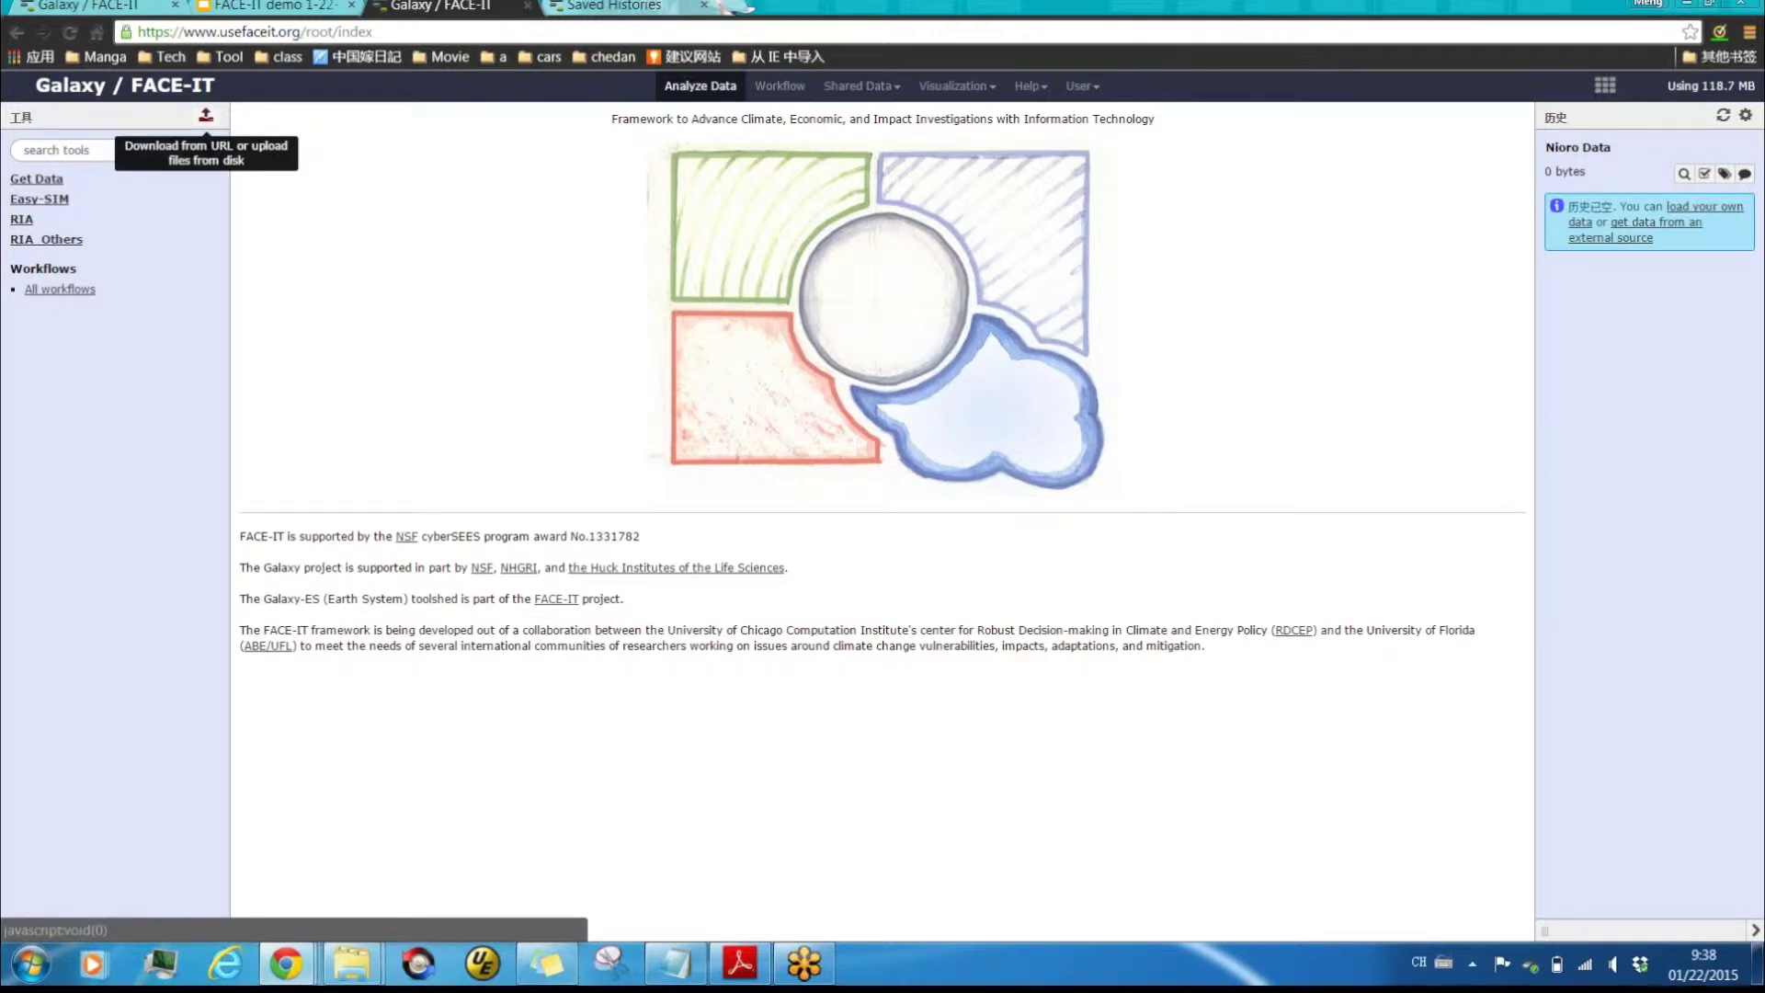
Queue Field_Overlay-Nioro-MAZ.zip, Survey_data-Nioro-MAZ.zip and Weather-Nioro-0XFX.zip from the 0-Historical folder for upload.
{"action": "left_click", "coordinate": [206, 115]}
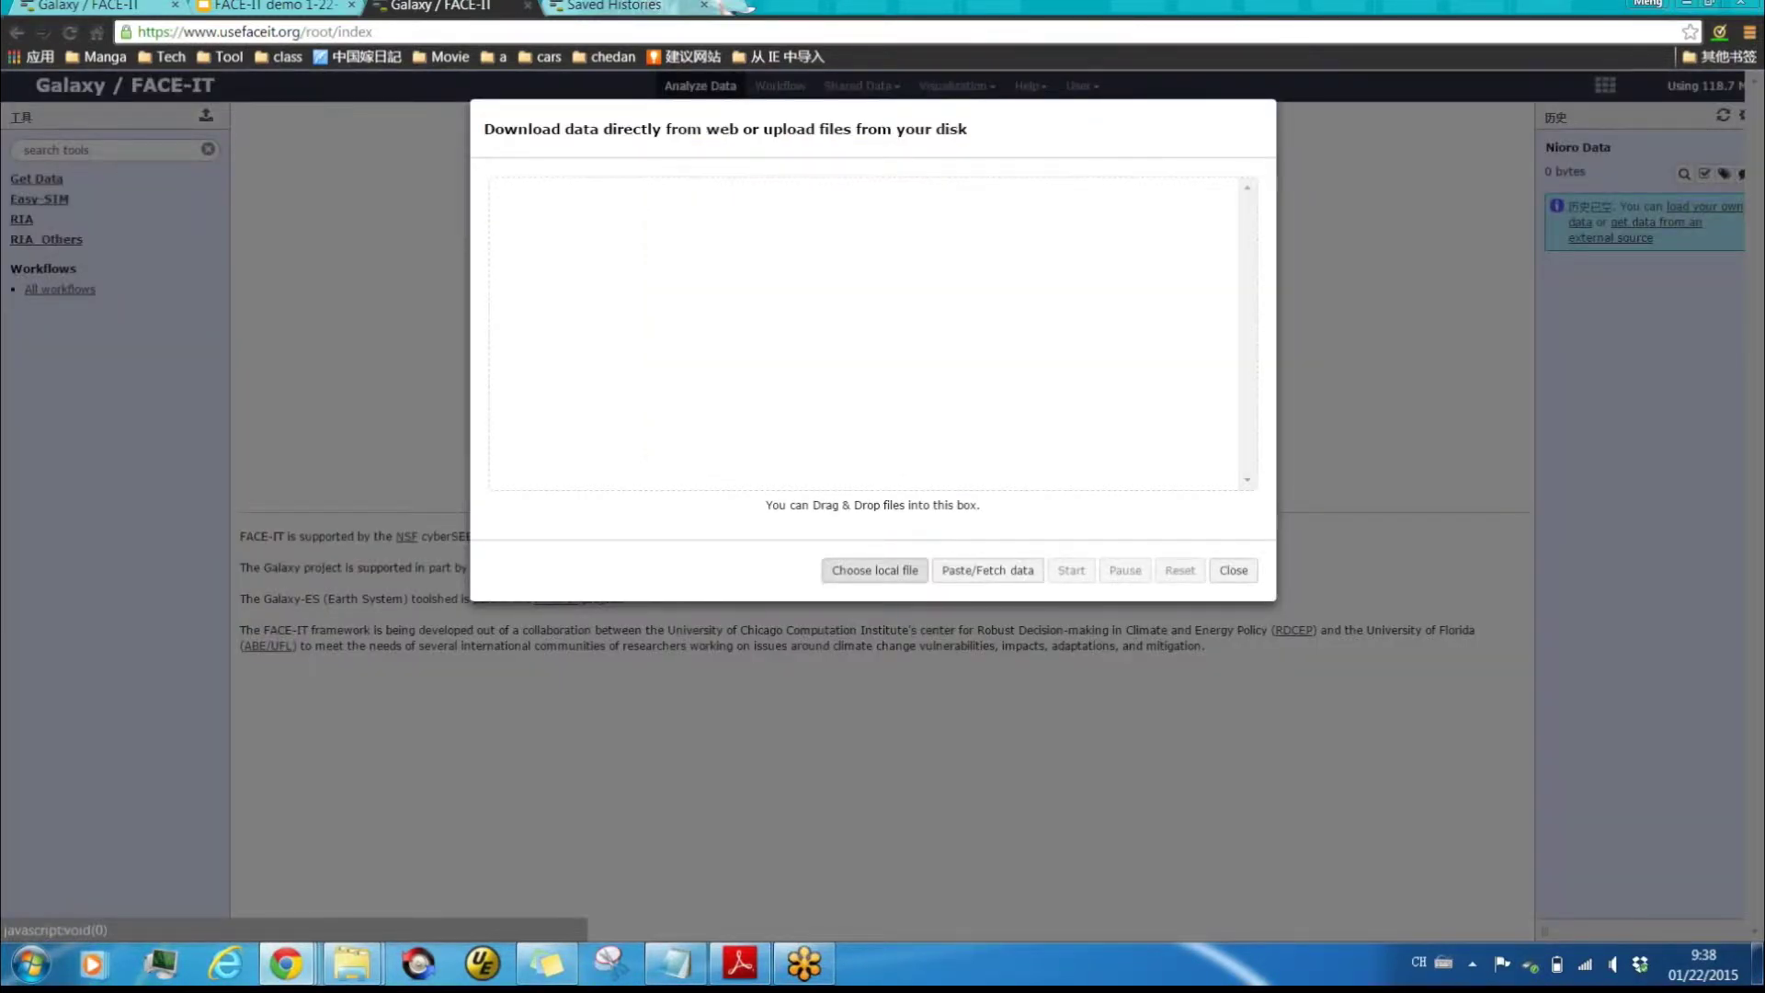
{"action": "left_click", "coordinate": [874, 570]}
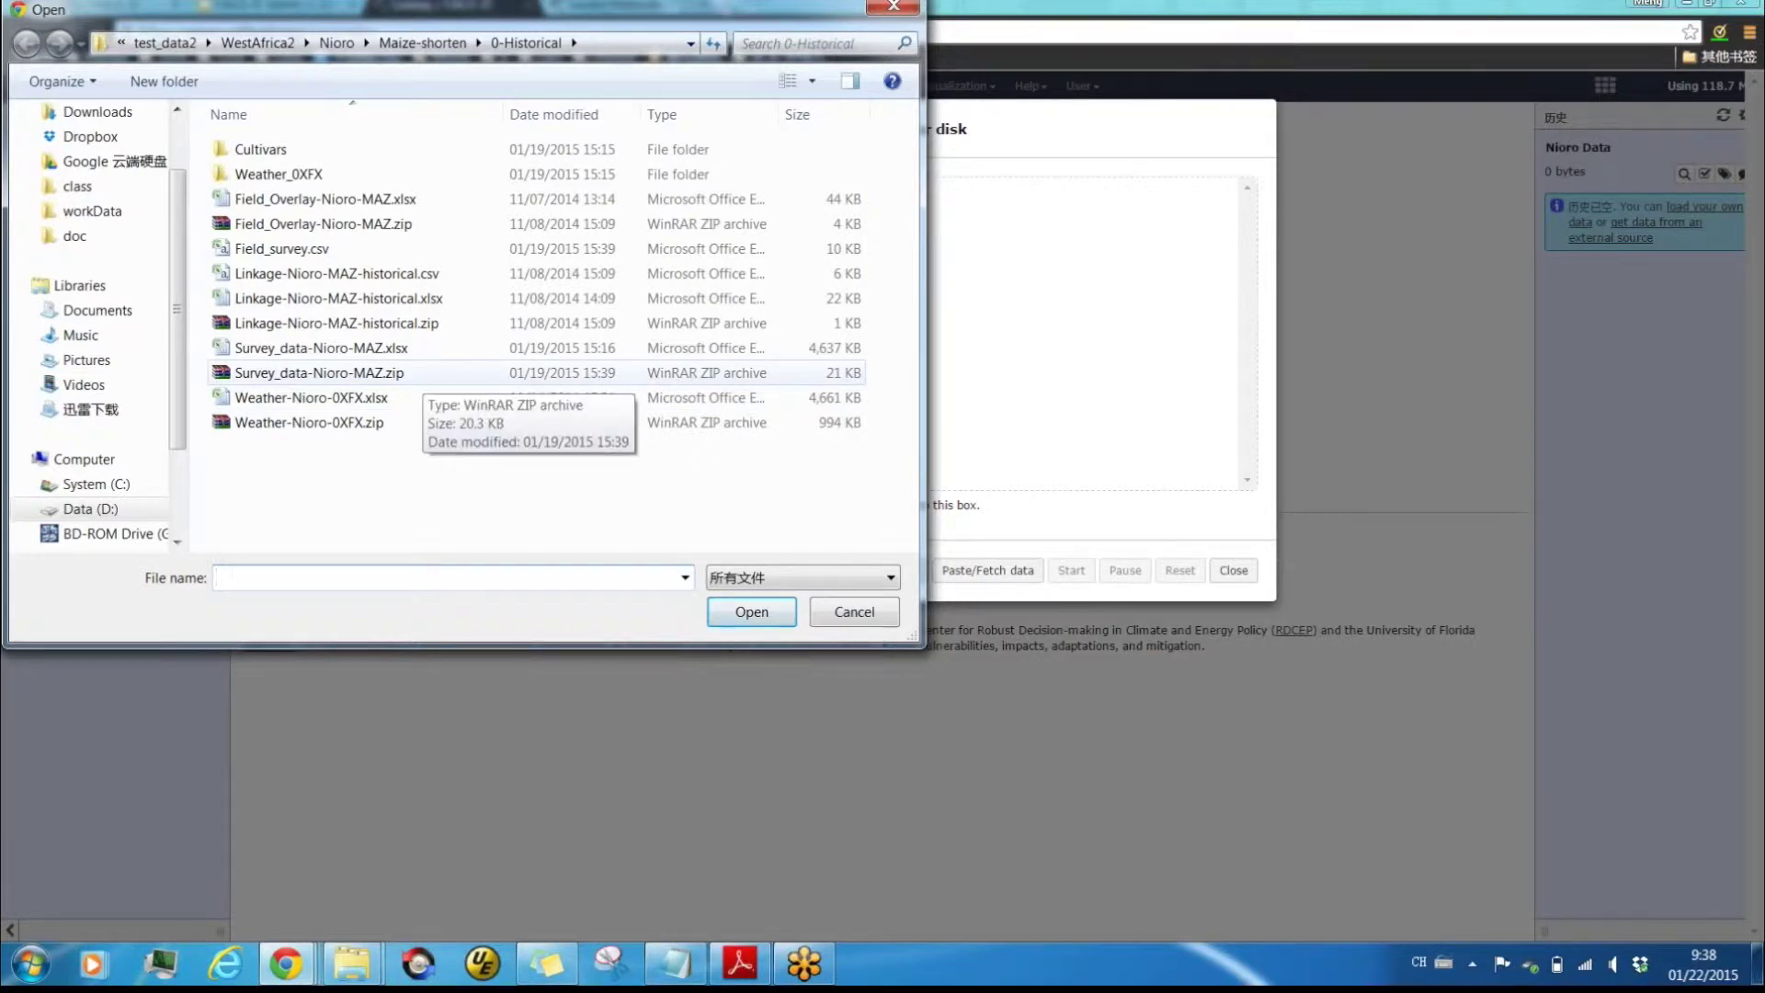
{"action": "left_click", "coordinate": [421, 373]}
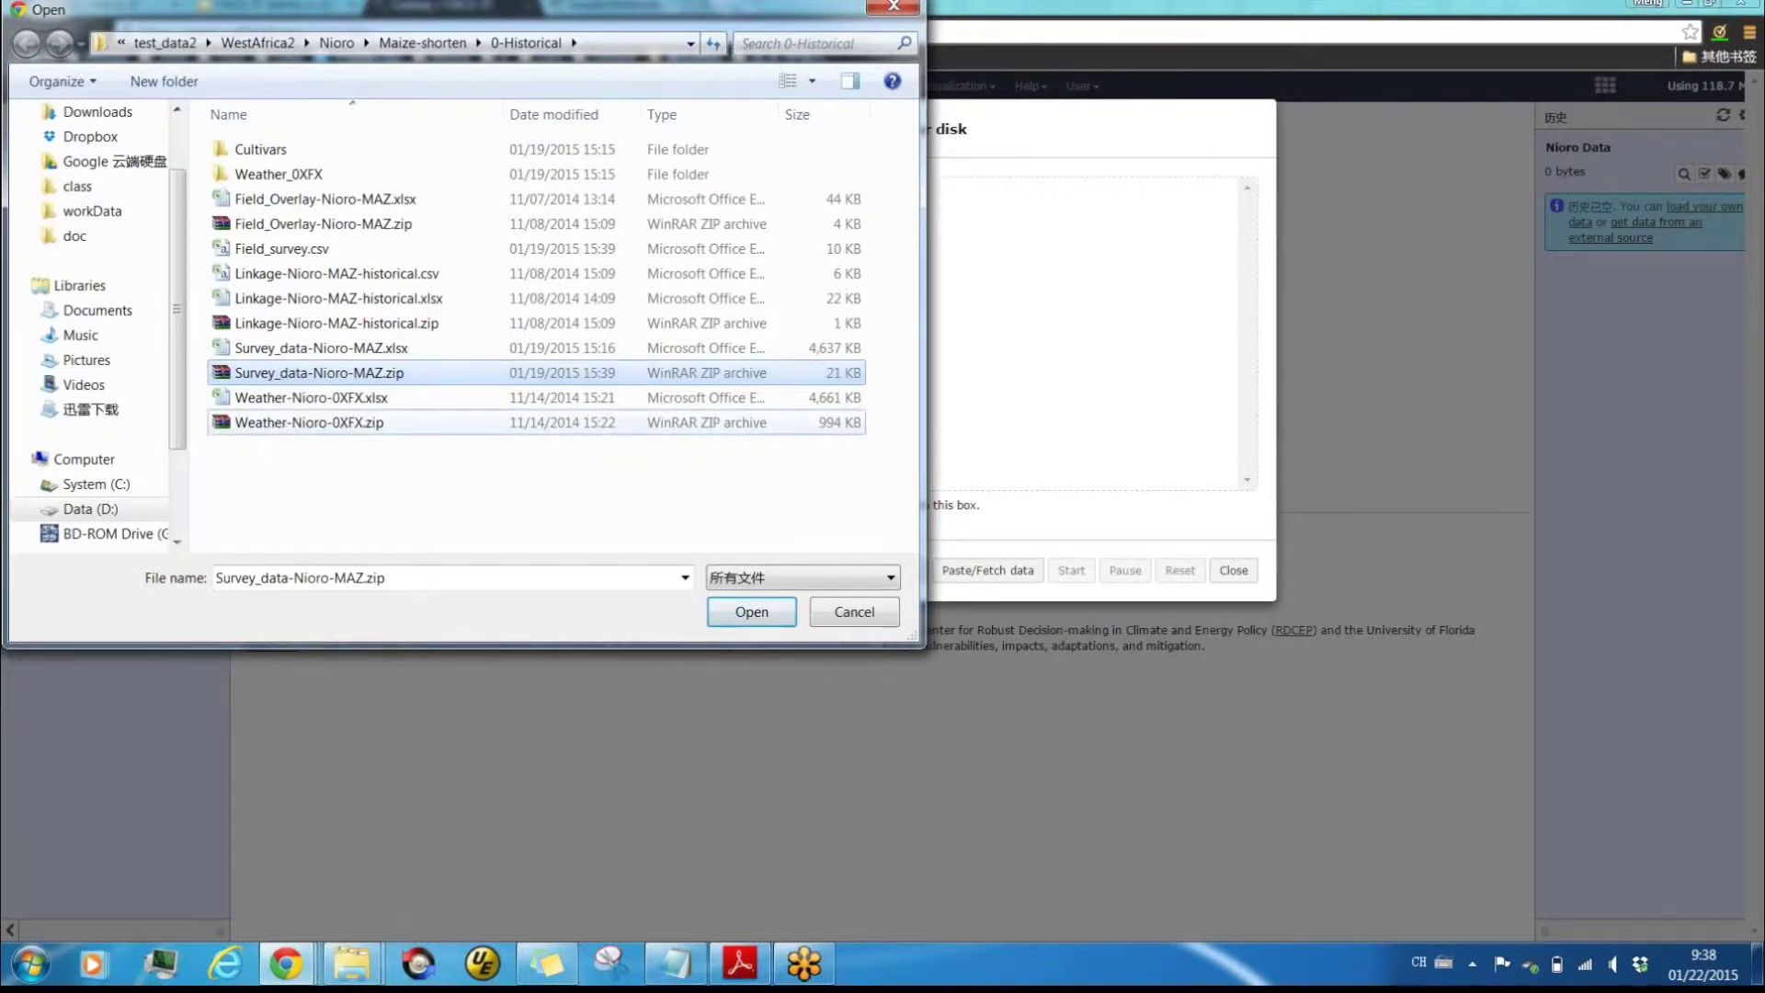
{"action": "left_click", "coordinate": [312, 422], "text": "ctrl"}
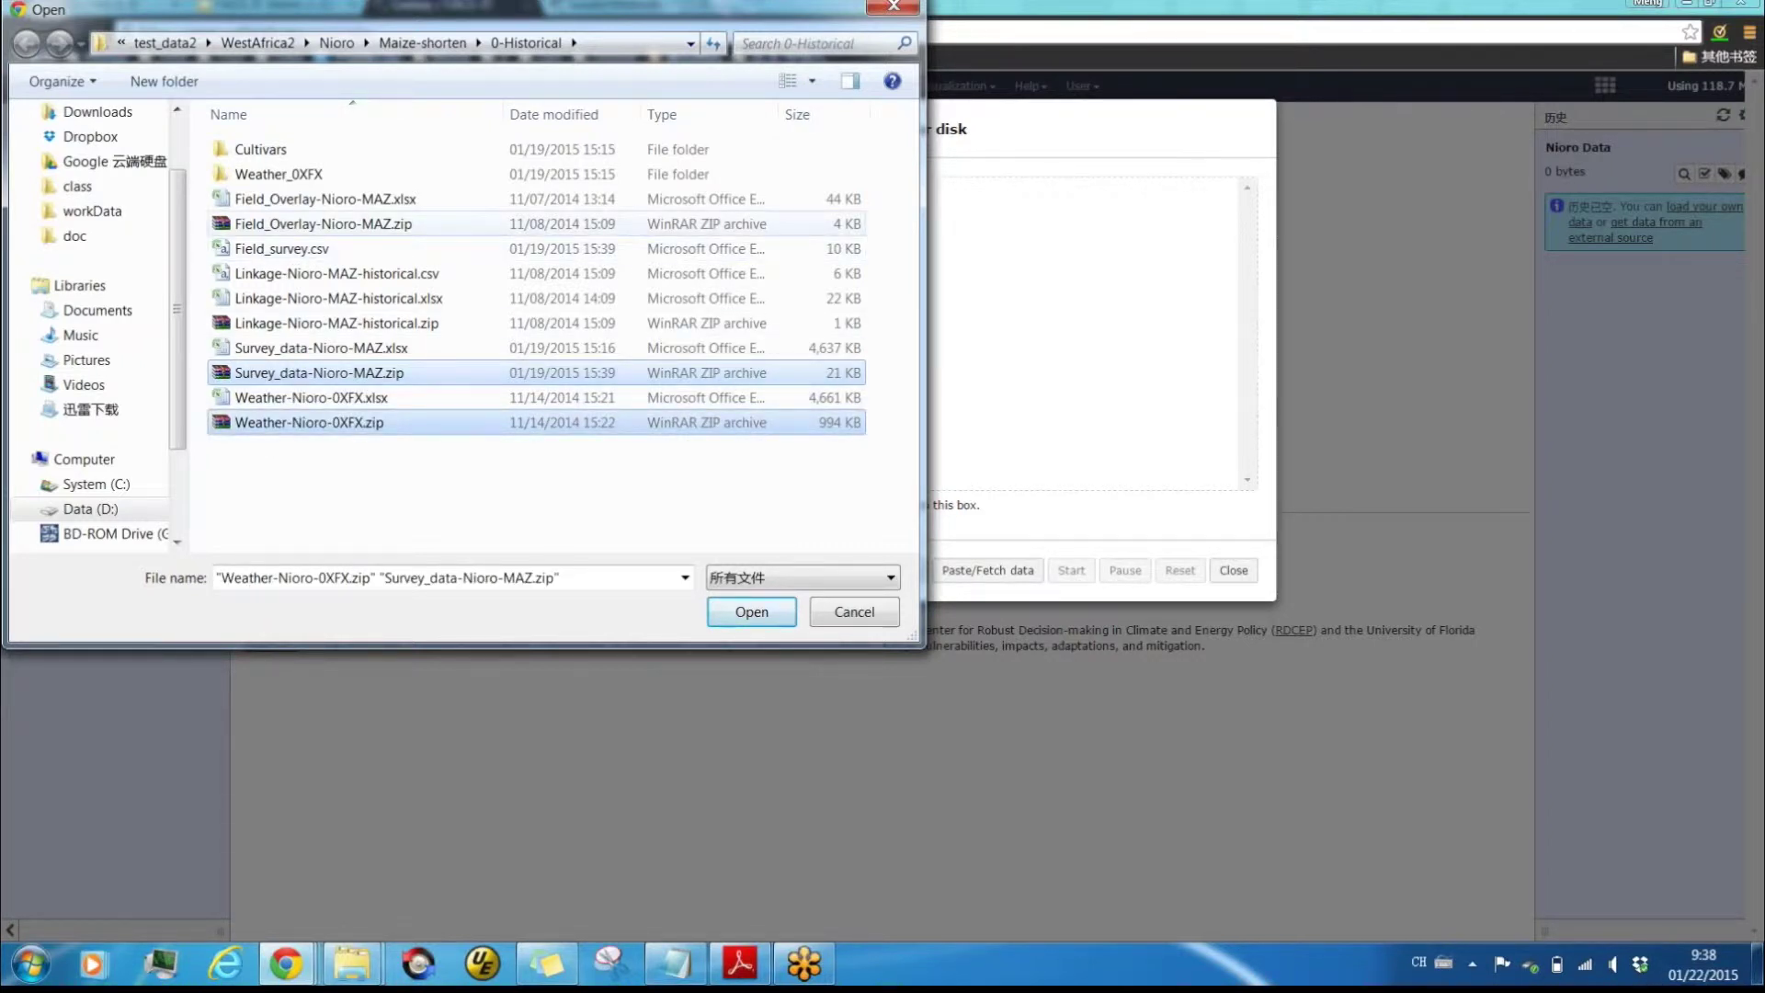
{"action": "left_click", "coordinate": [322, 224], "text": "ctrl"}
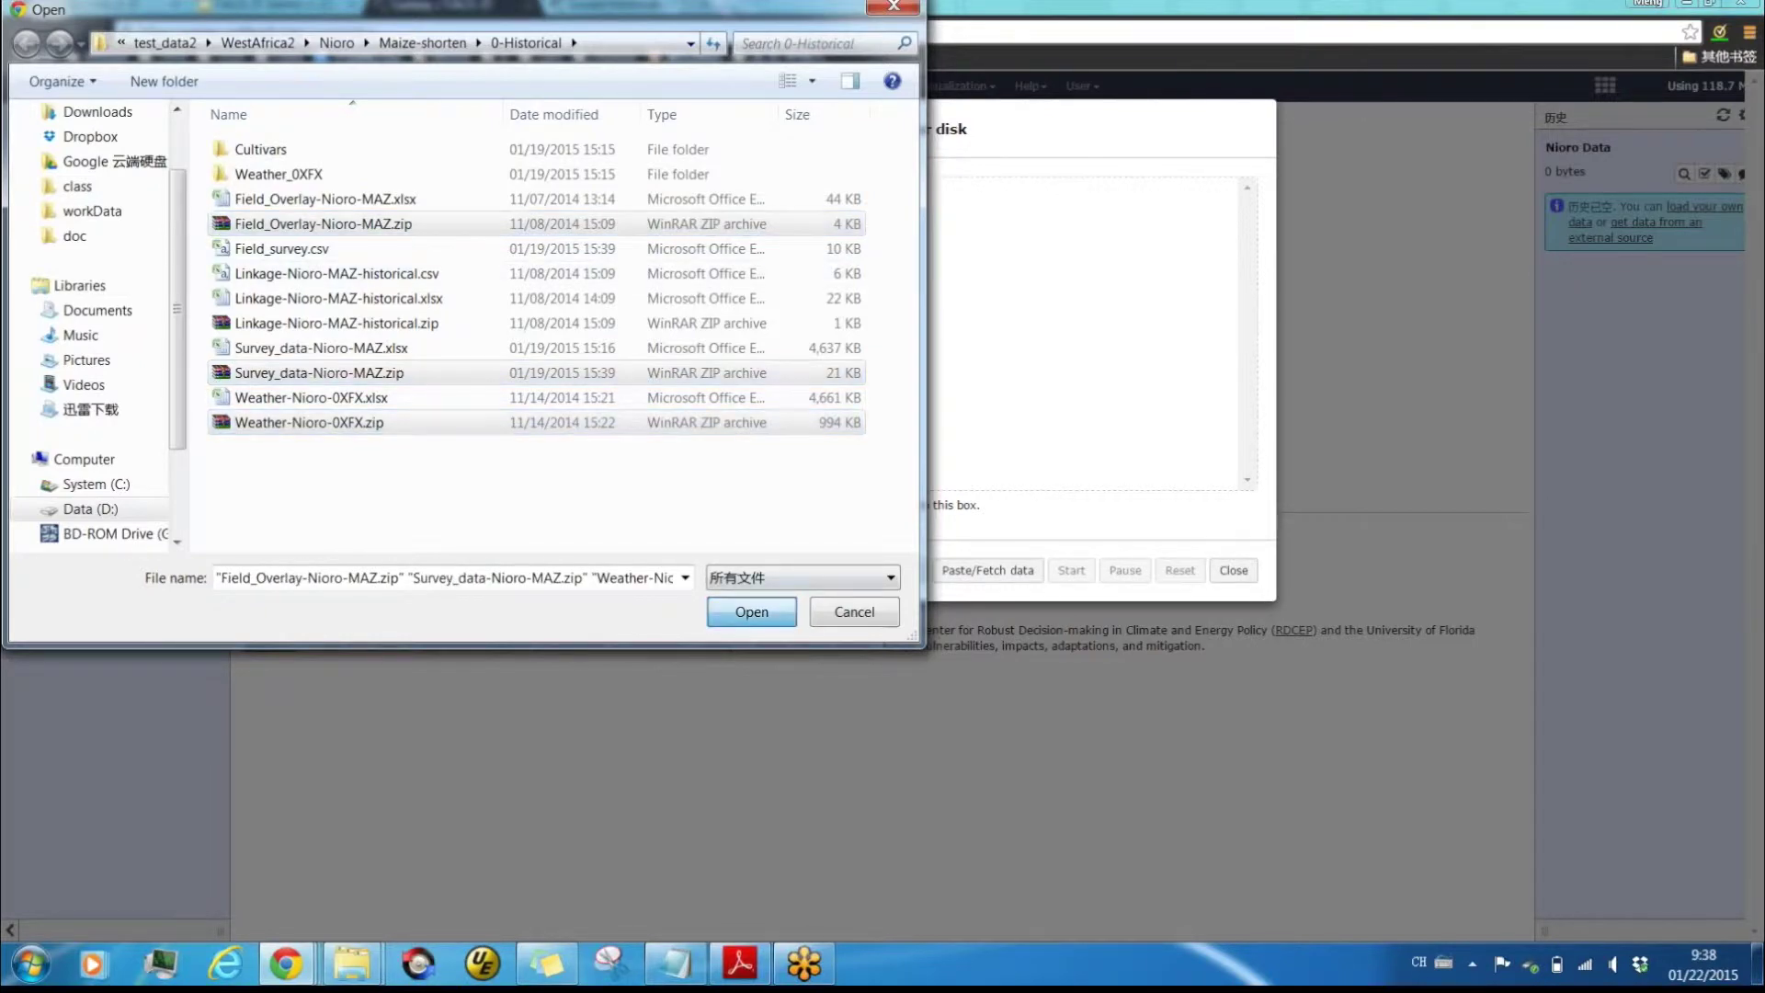
{"action": "left_click", "coordinate": [751, 611]}
Add Linkage-Nioro-MAZ-0XFX.csv and Seasonal_strategy-Nioro-MAZ-0XFX.zip from the 1-Current folder to the queue and upload all queued files.
{"action": "left_click", "coordinate": [875, 570]}
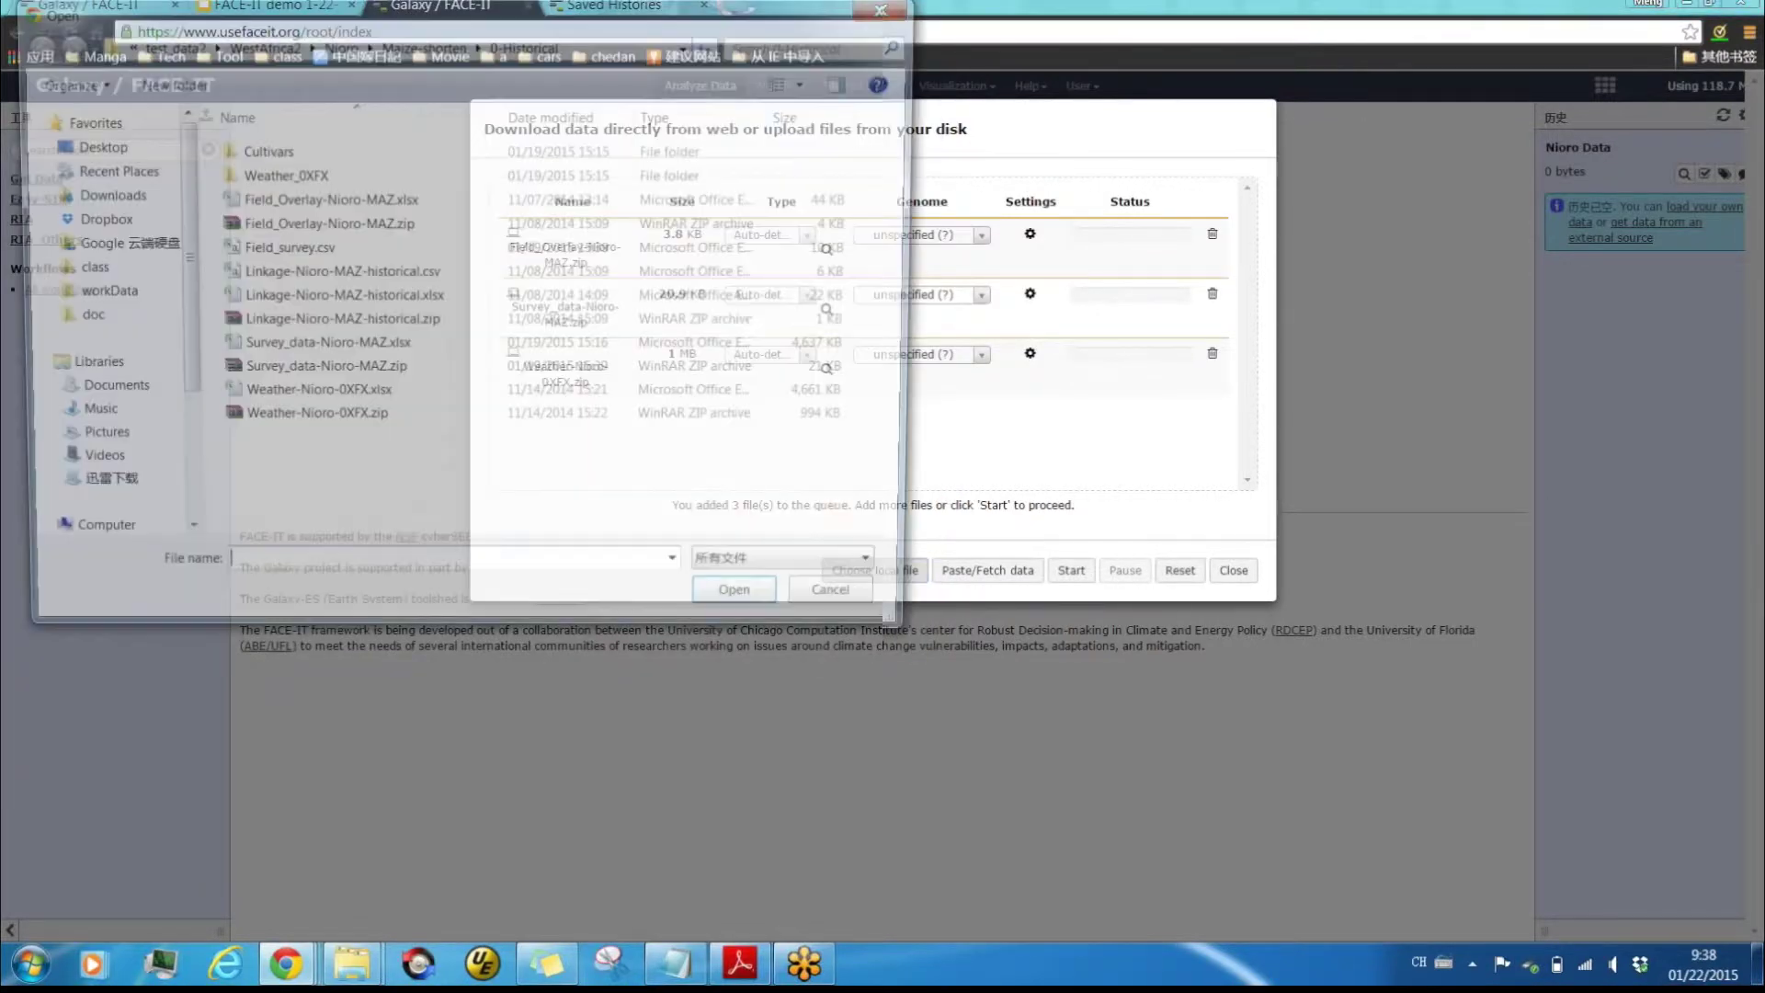
{"action": "left_click", "coordinate": [422, 42]}
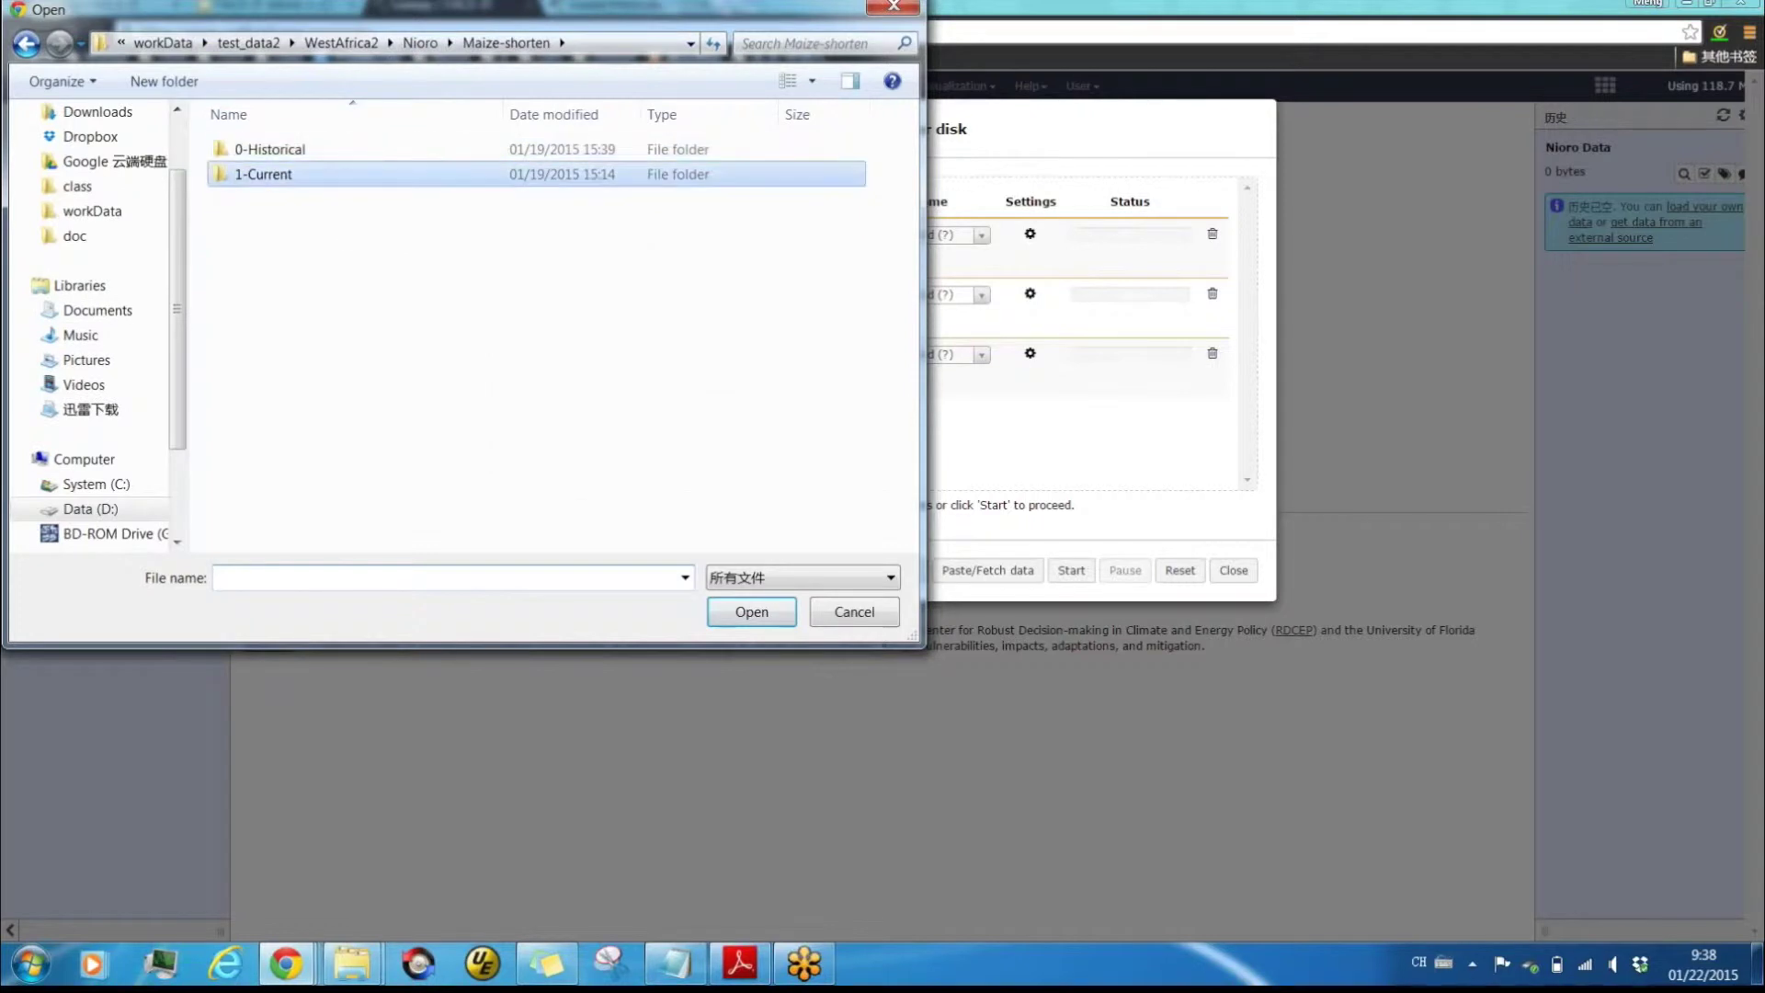
{"action": "double_click", "coordinate": [359, 174]}
{"action": "left_click", "coordinate": [345, 248]}
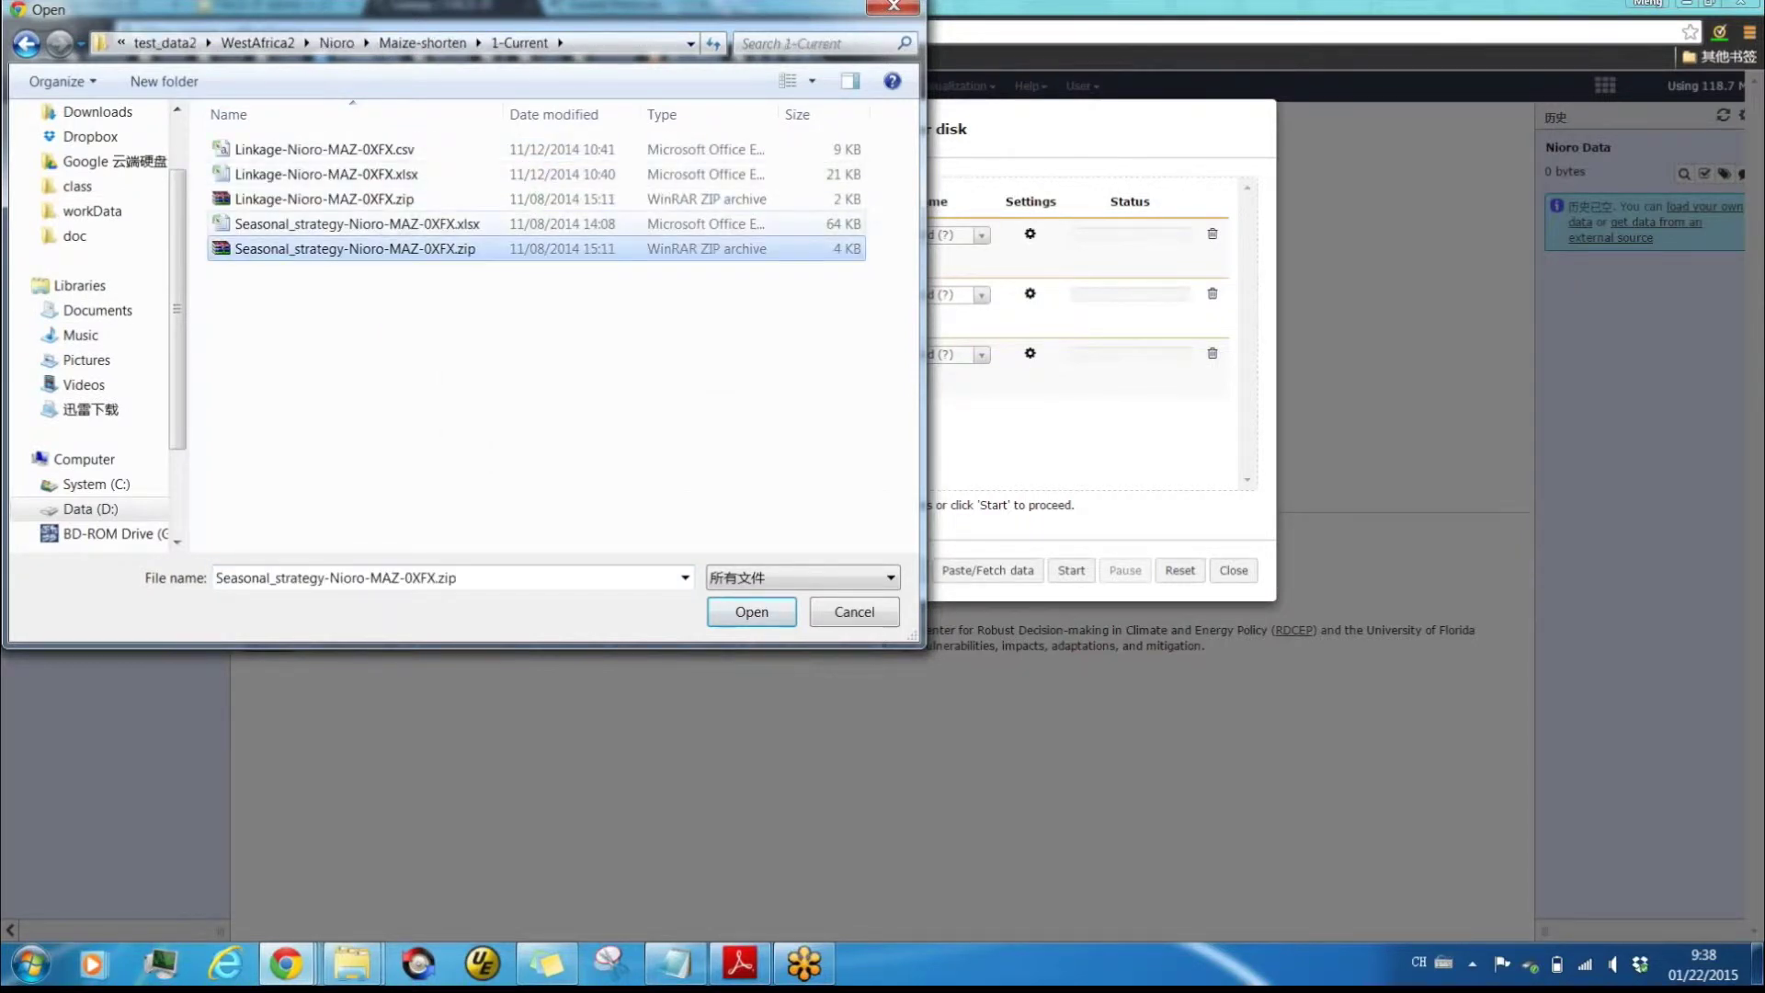
{"action": "left_click", "coordinate": [324, 148], "text": "ctrl"}
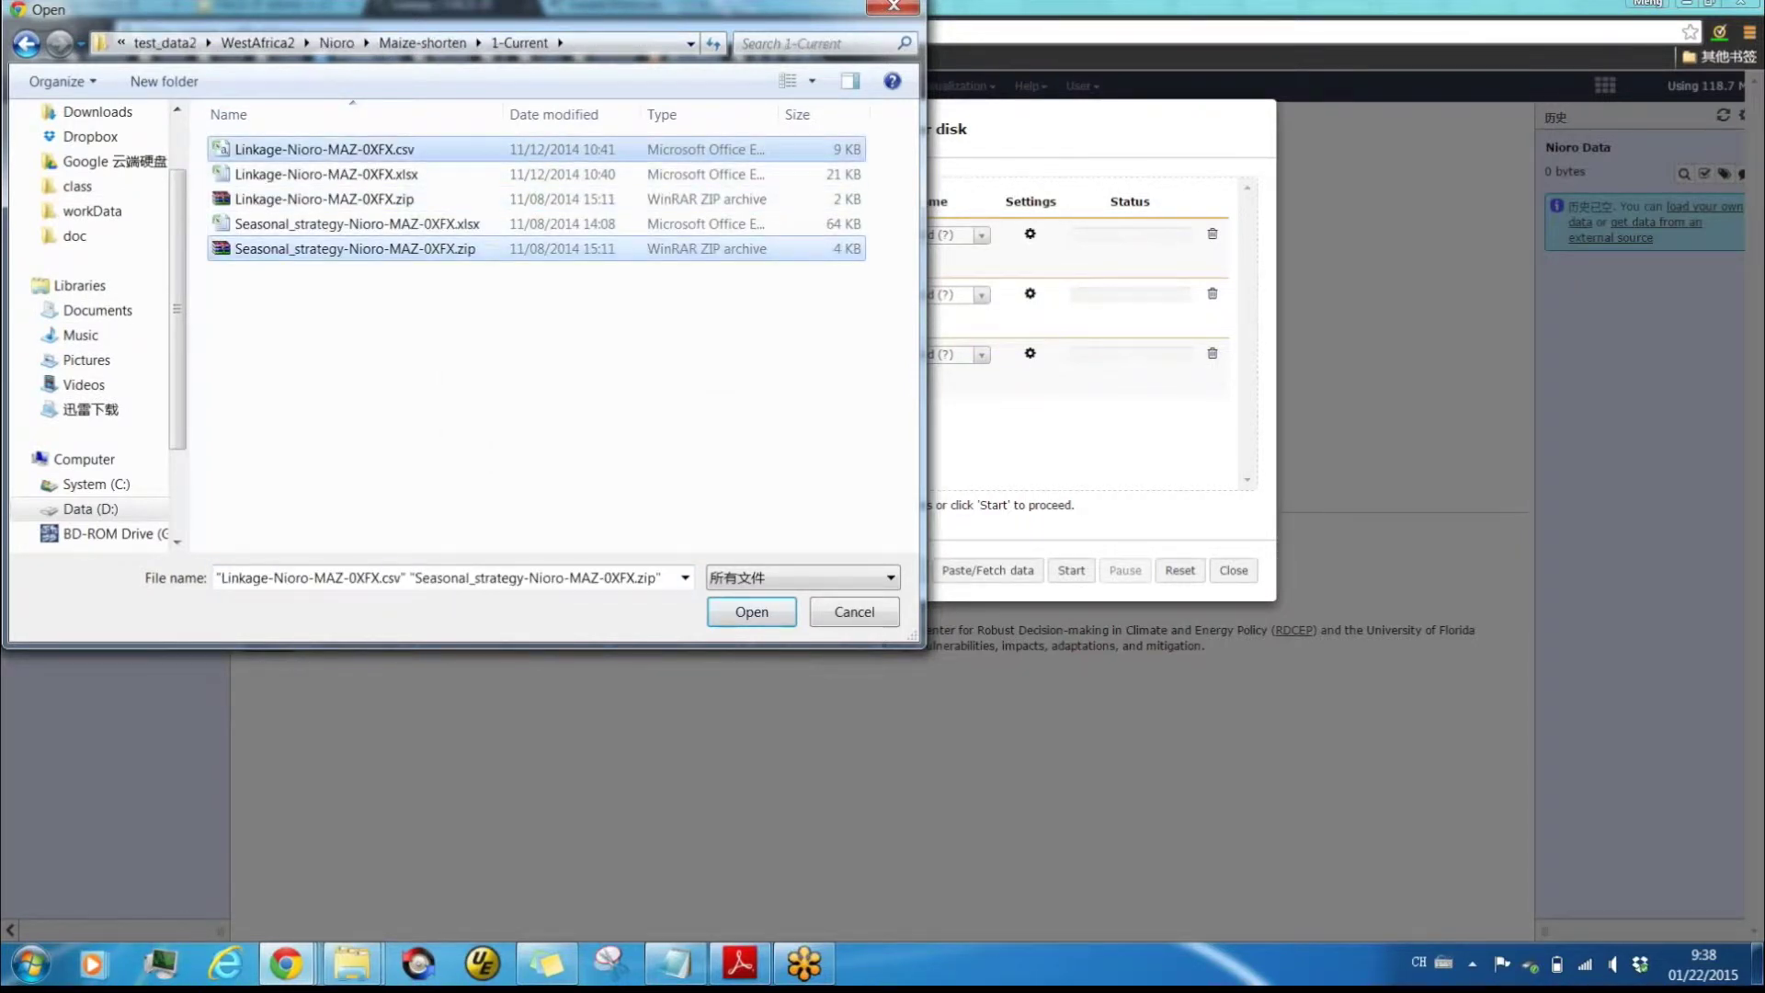
{"action": "left_click", "coordinate": [750, 611]}
{"action": "key", "text": "Return"}
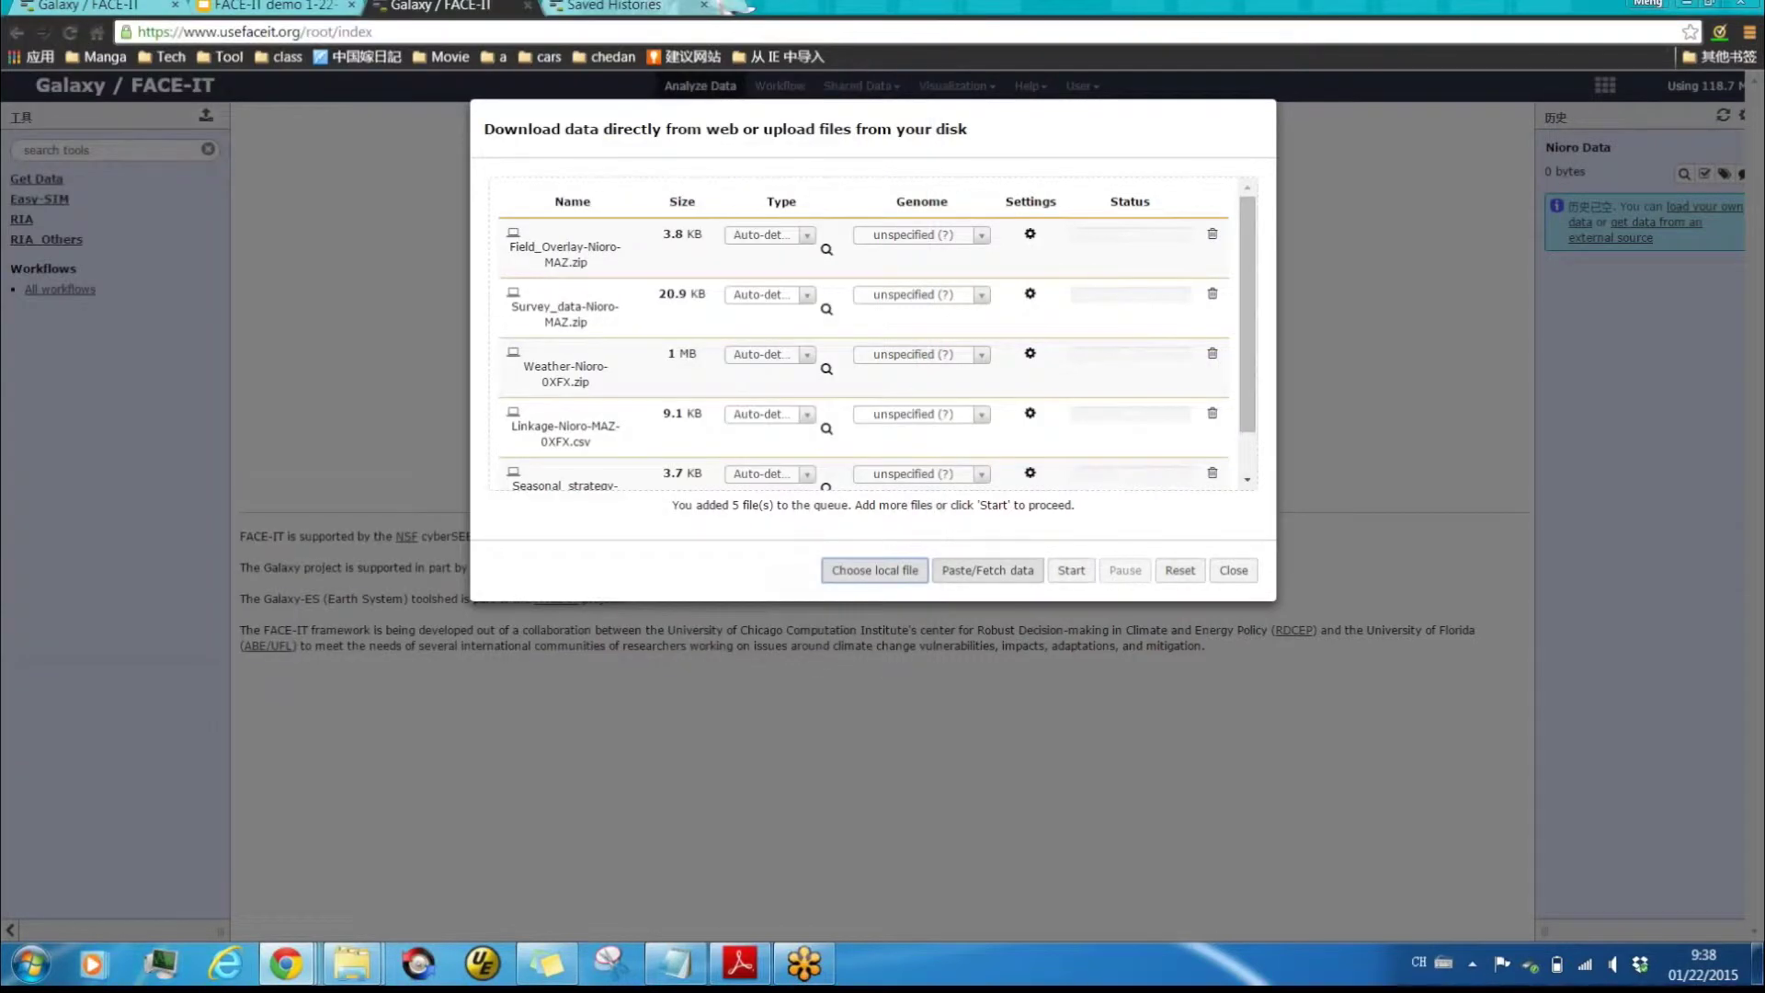
{"action": "left_click", "coordinate": [1071, 570]}
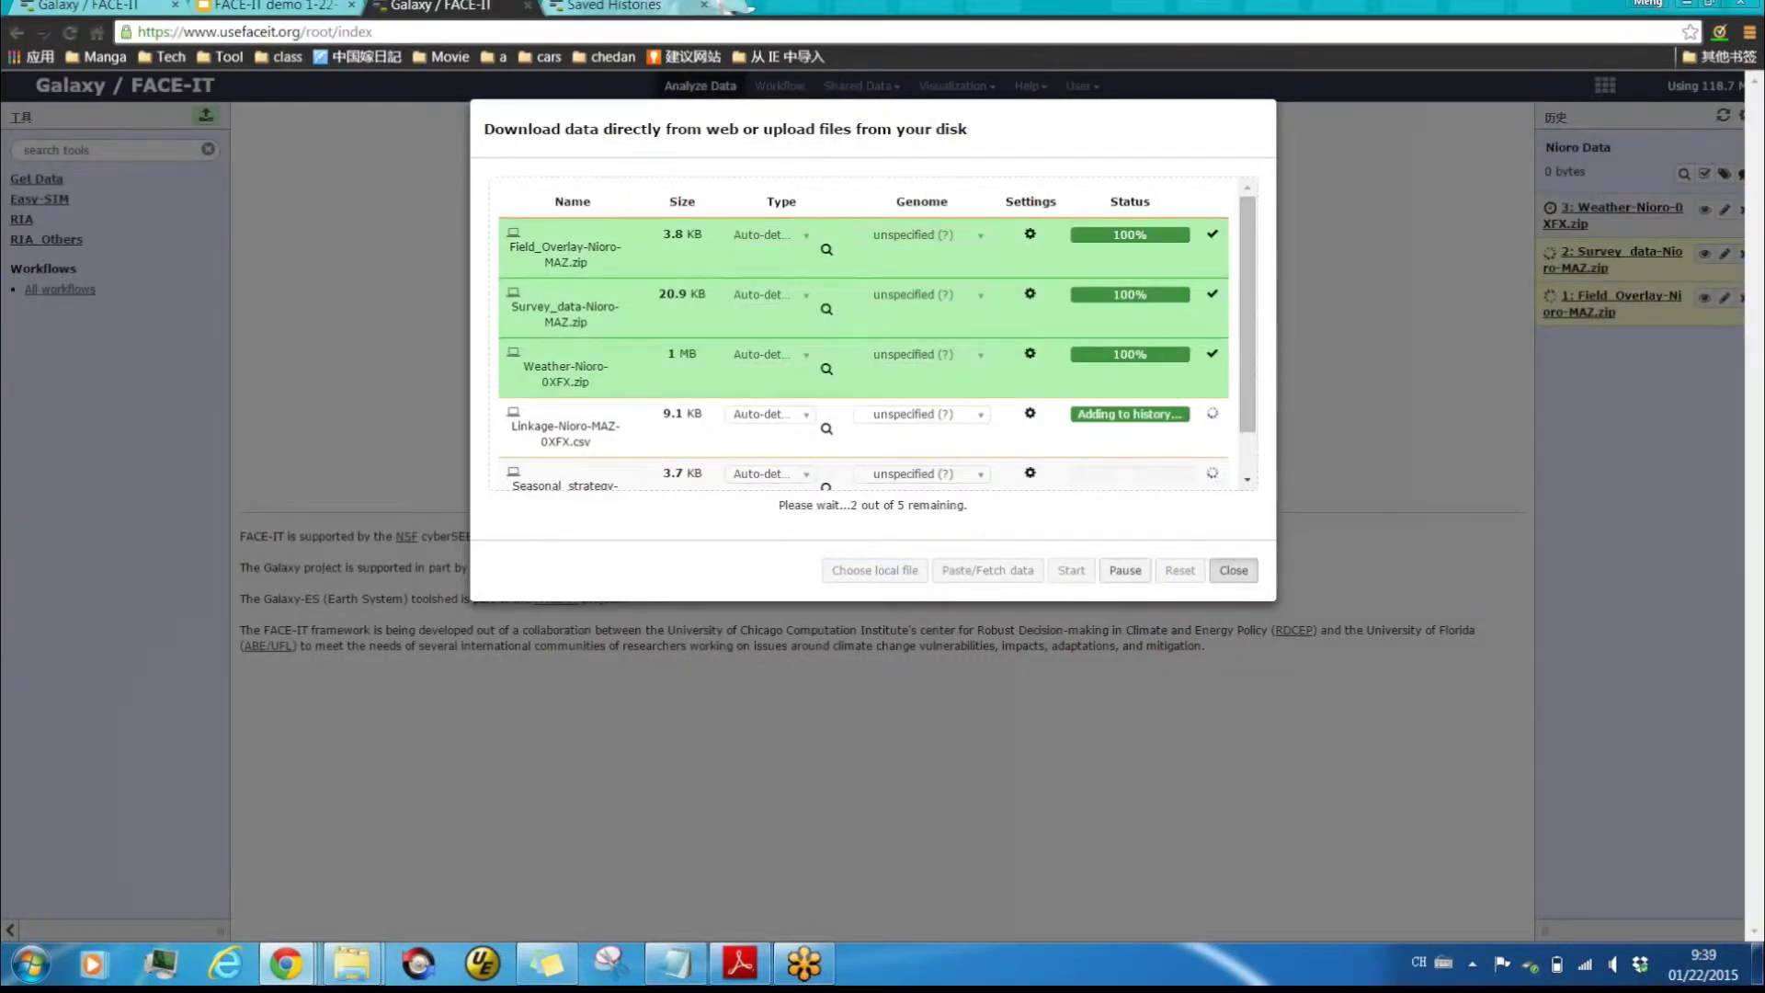
{"action": "left_click", "coordinate": [1232, 570]}
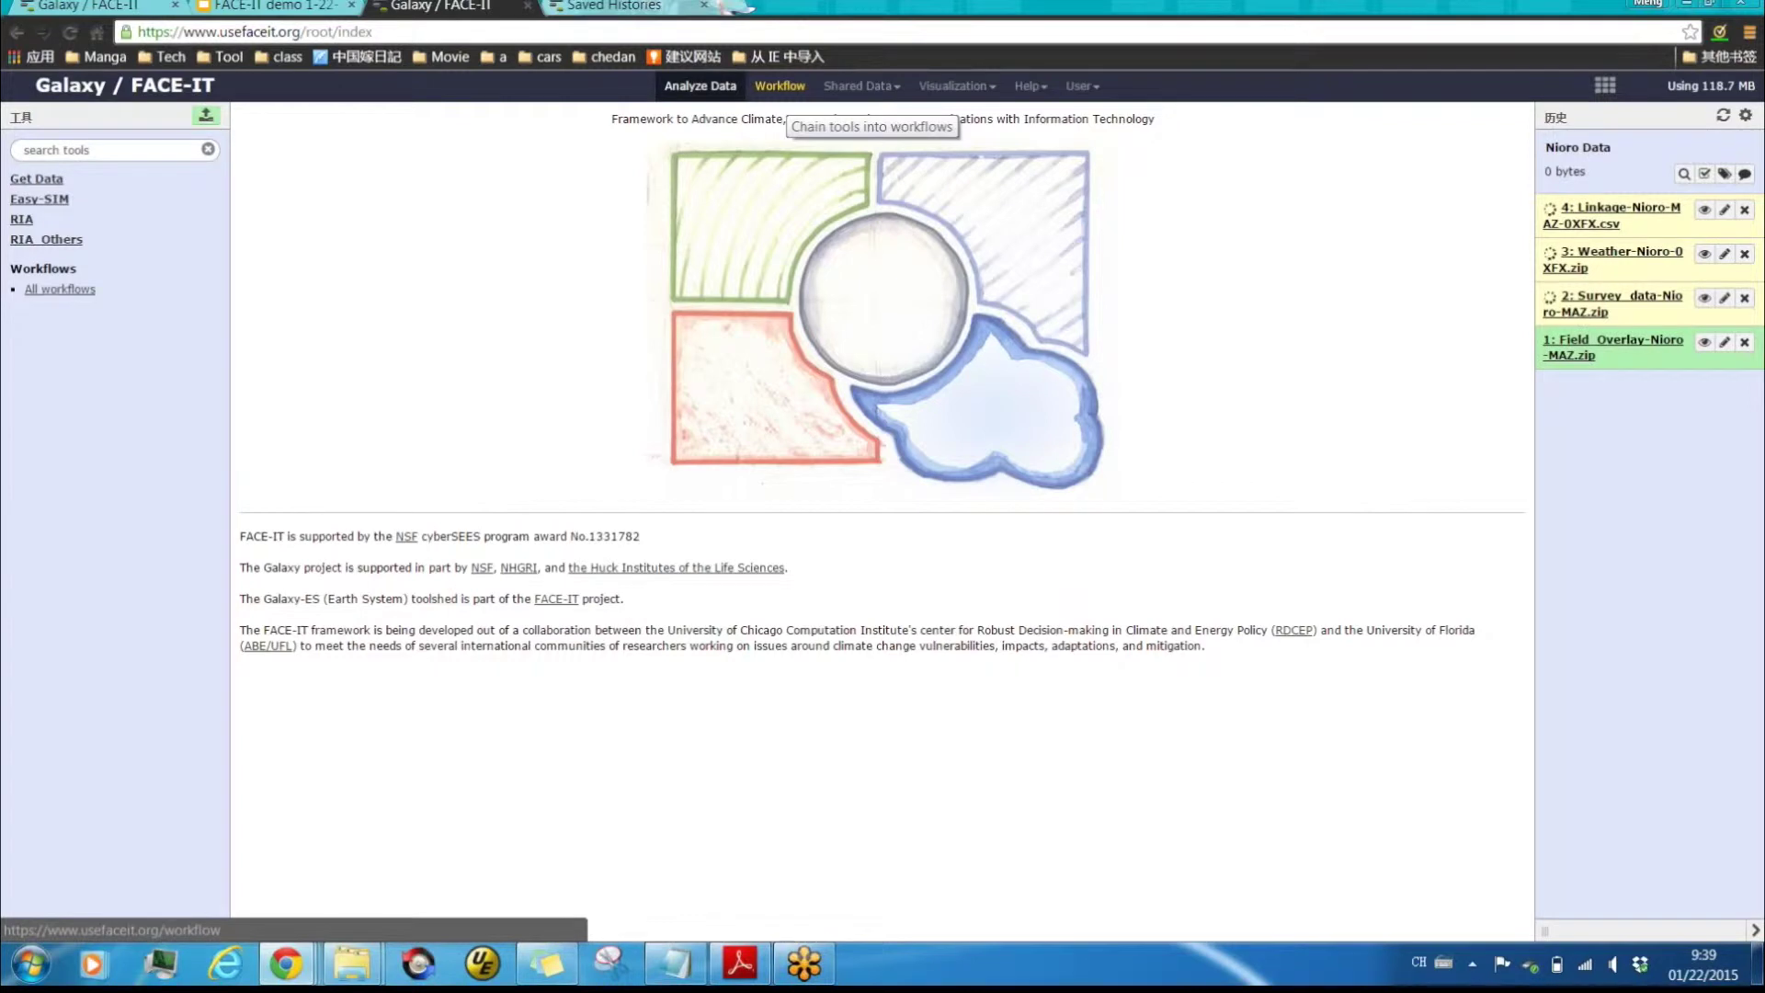
Create a new workflow named "Nioro RIA Demo", leaving the history page despite the running uploads.
{"action": "left_click", "coordinate": [779, 87]}
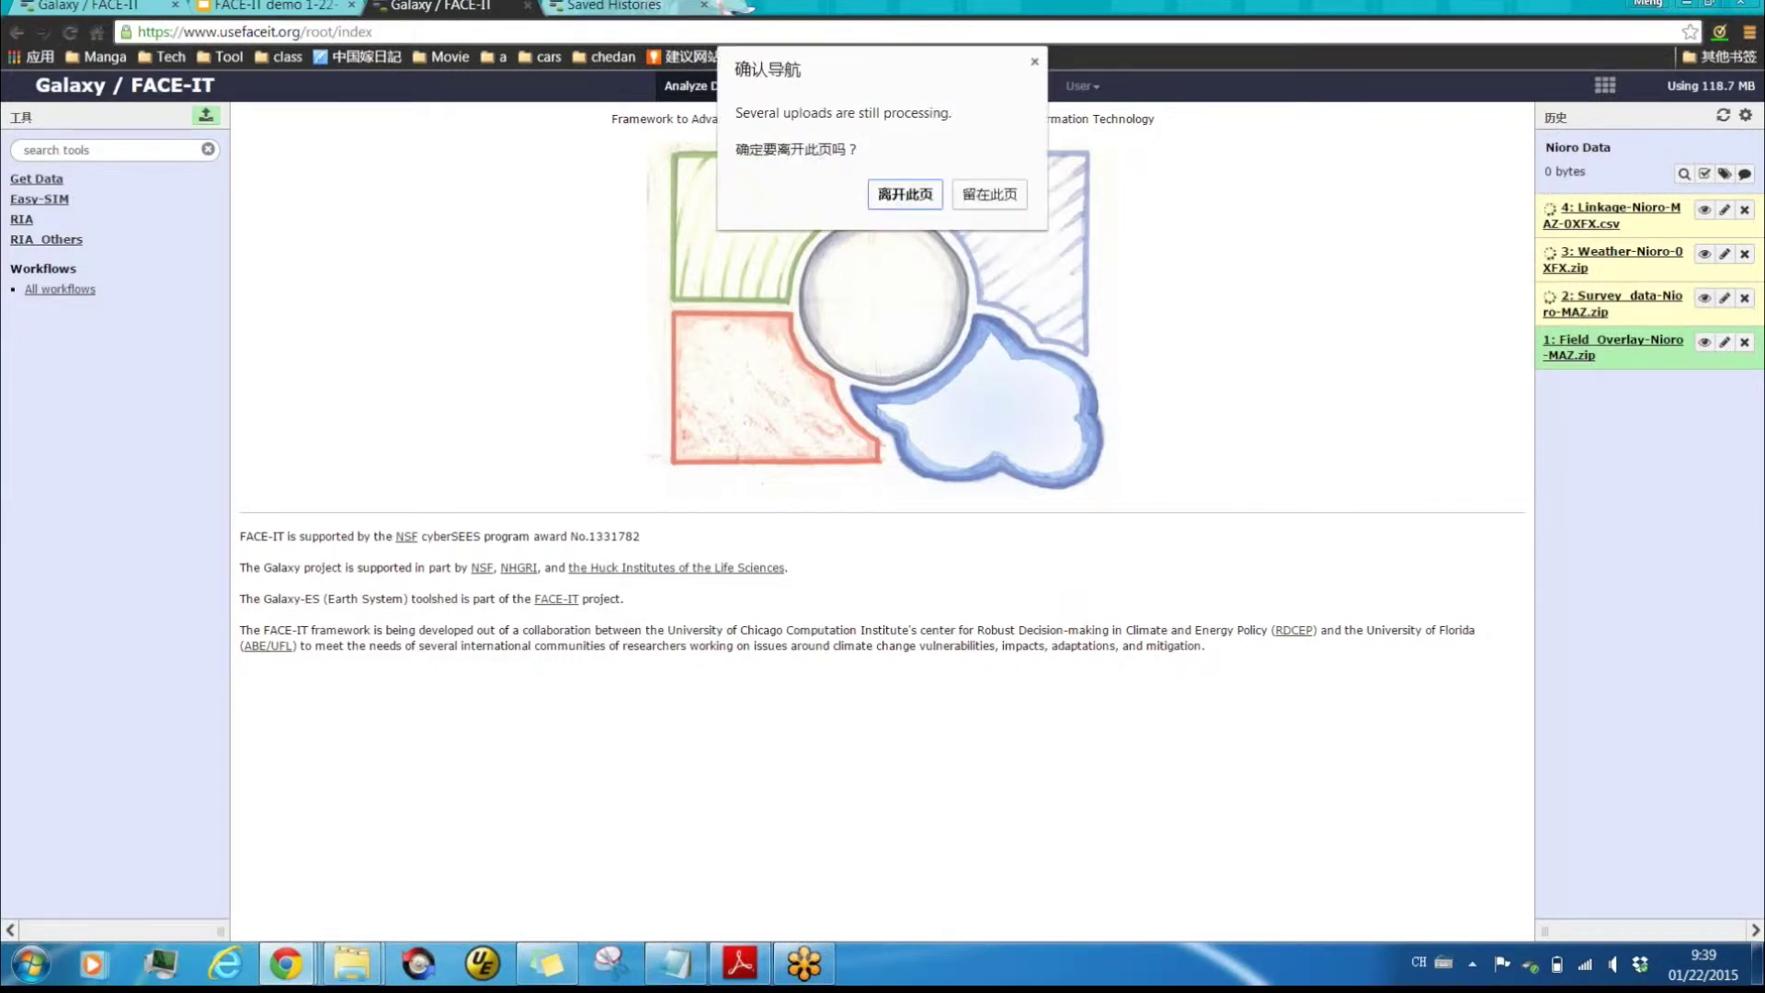
{"action": "key", "text": "Return"}
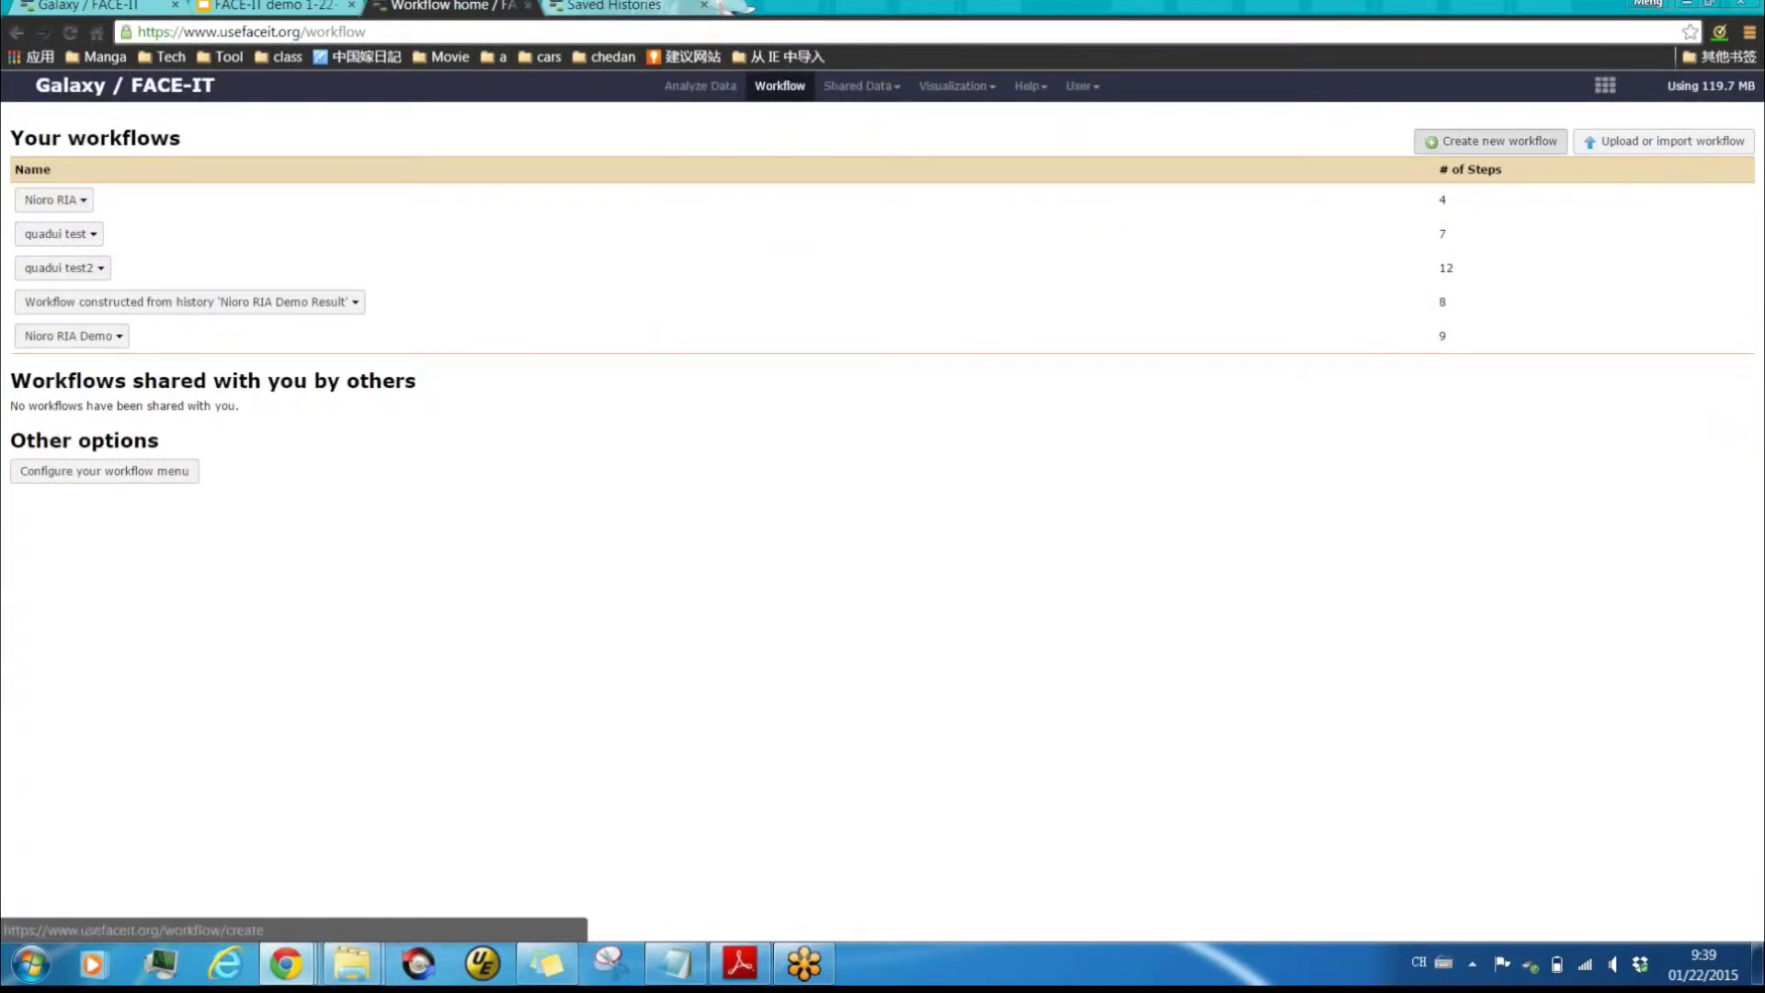
{"action": "left_click", "coordinate": [1492, 141]}
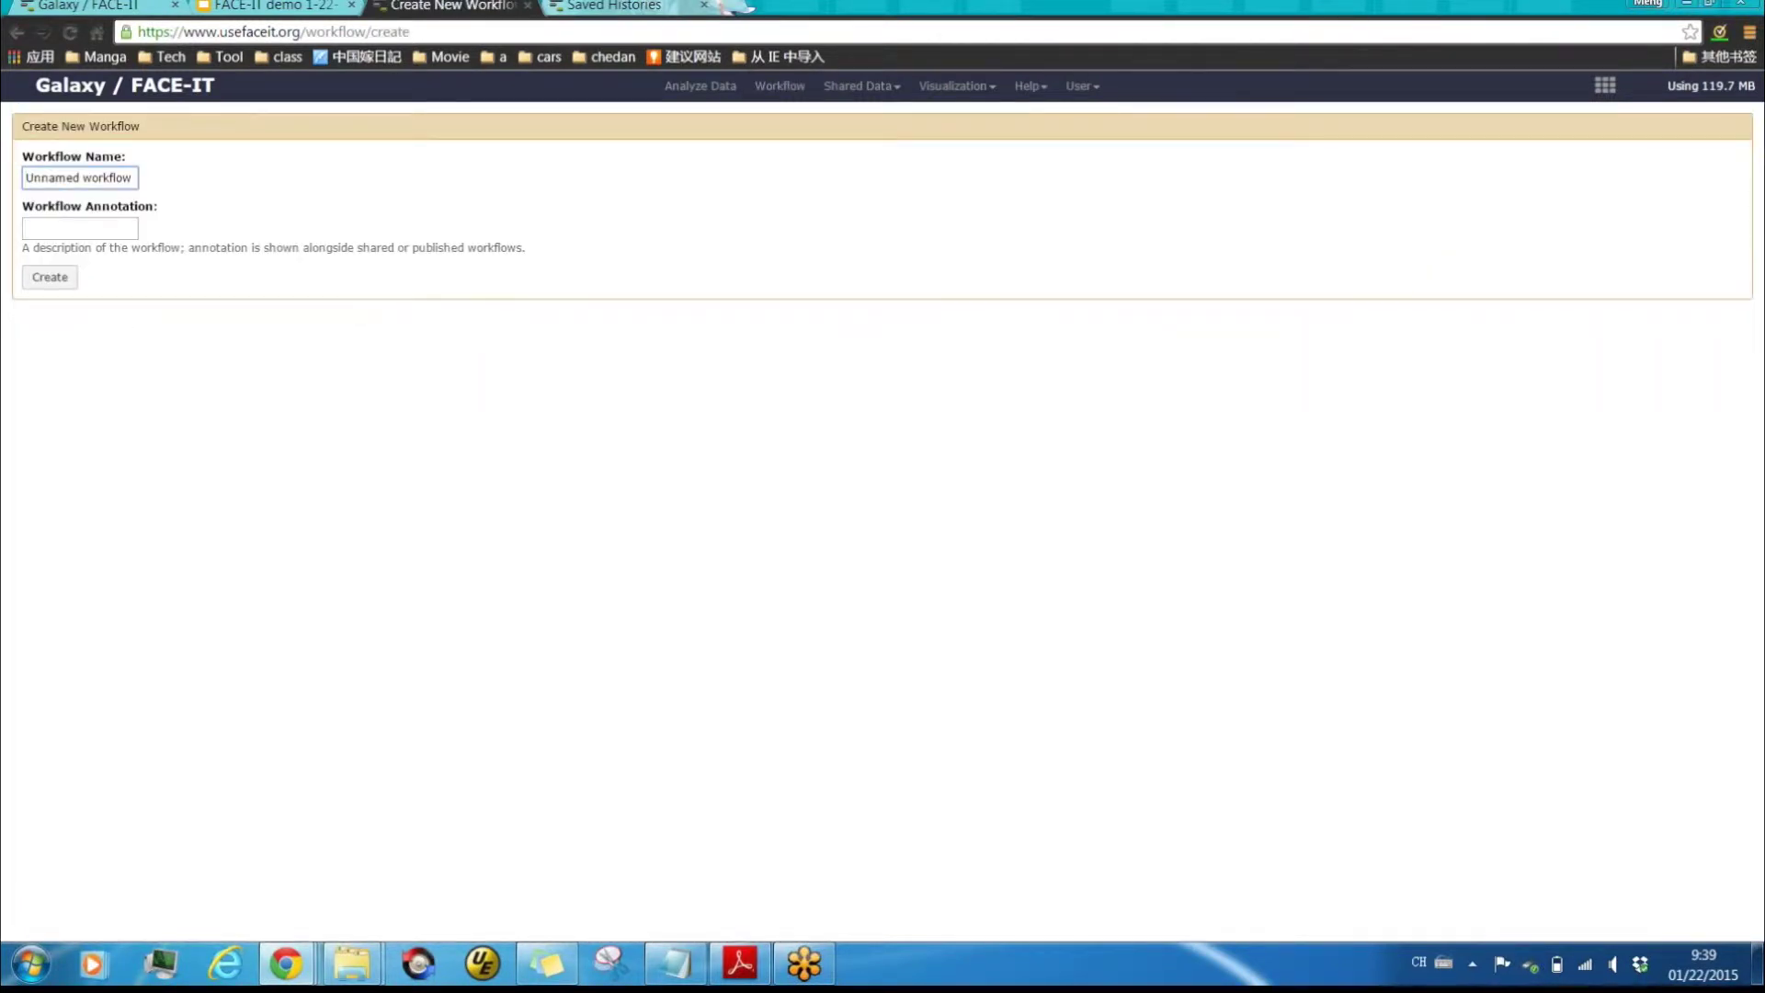
{"action": "left_click_drag", "start_coordinate": [26, 177], "coordinate": [134, 177]}
{"action": "type", "text": "Ni"}
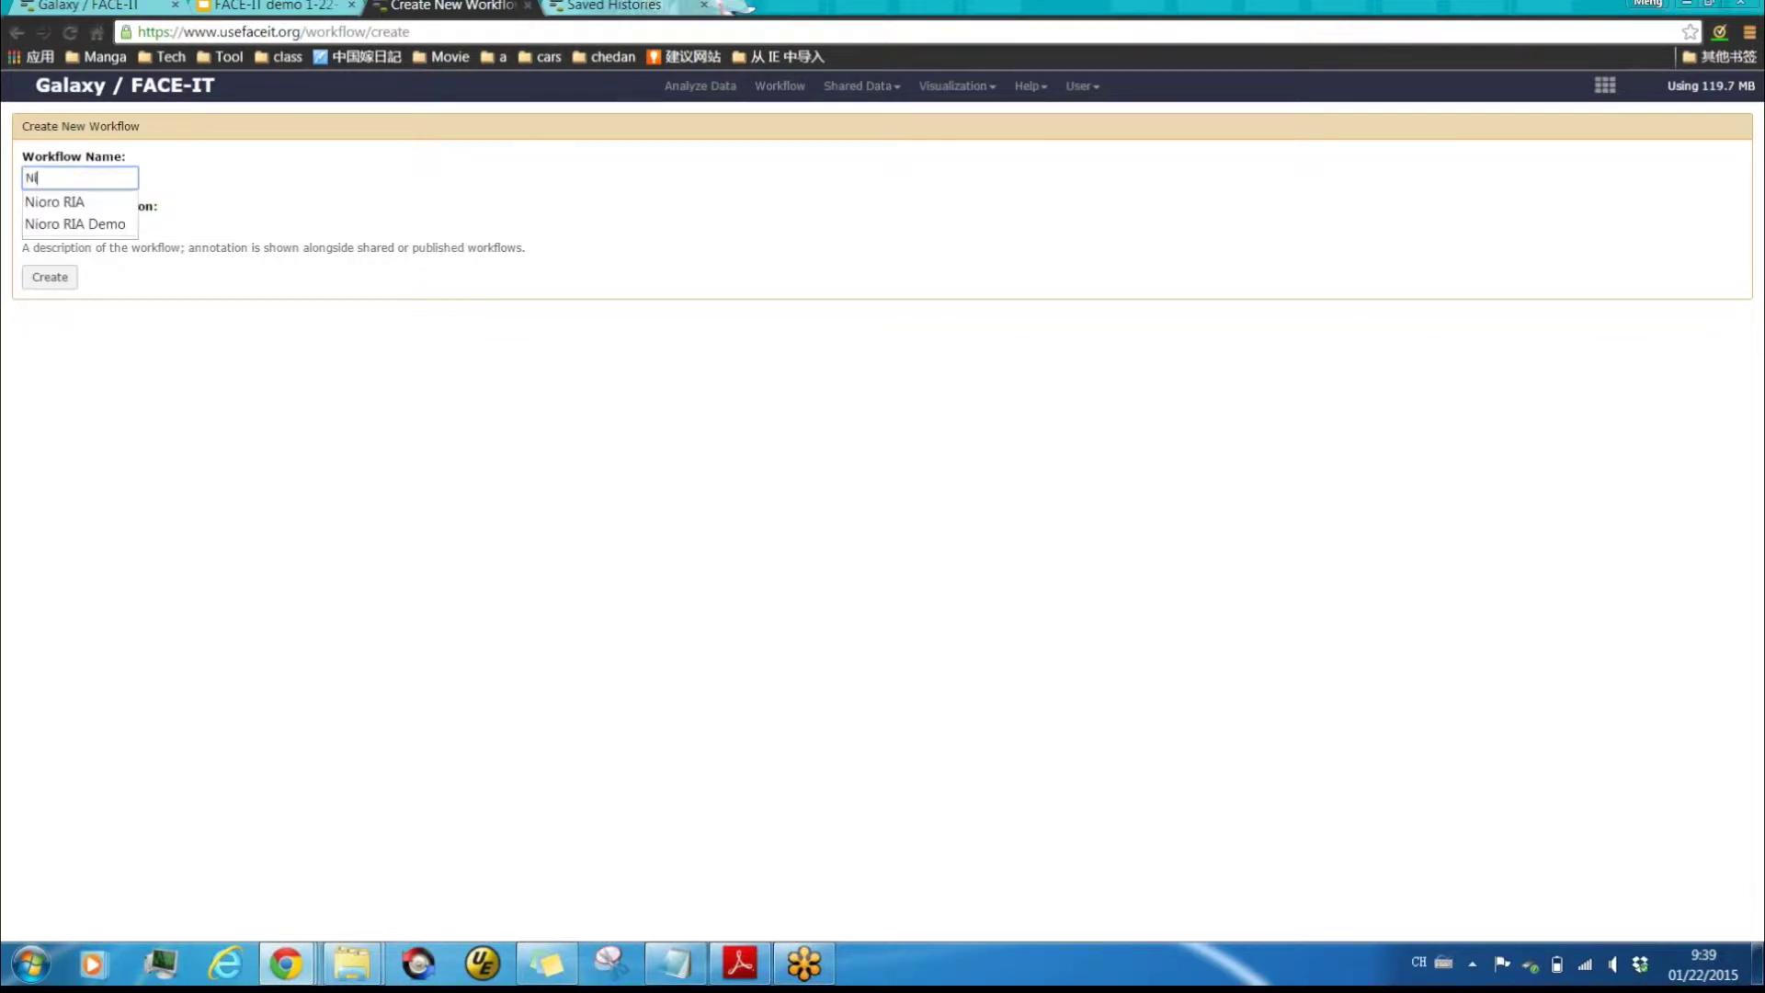
{"action": "type", "text": "oro RIA Demo"}
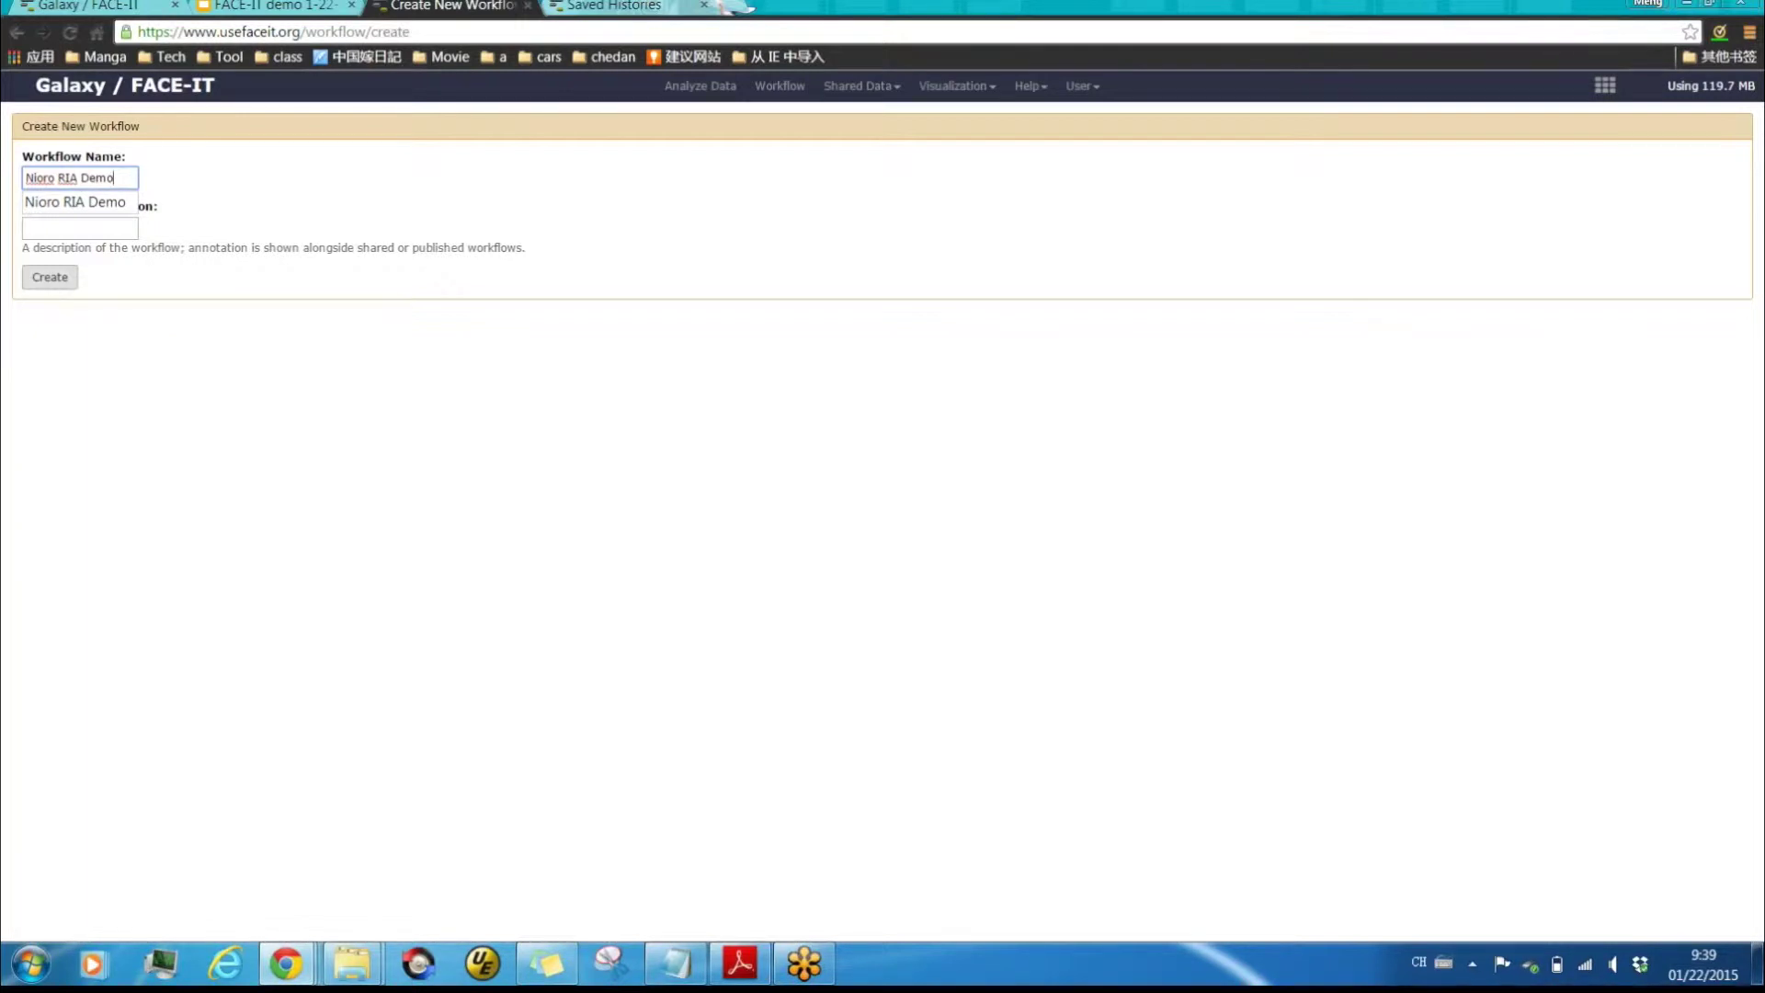
{"action": "left_click", "coordinate": [49, 276]}
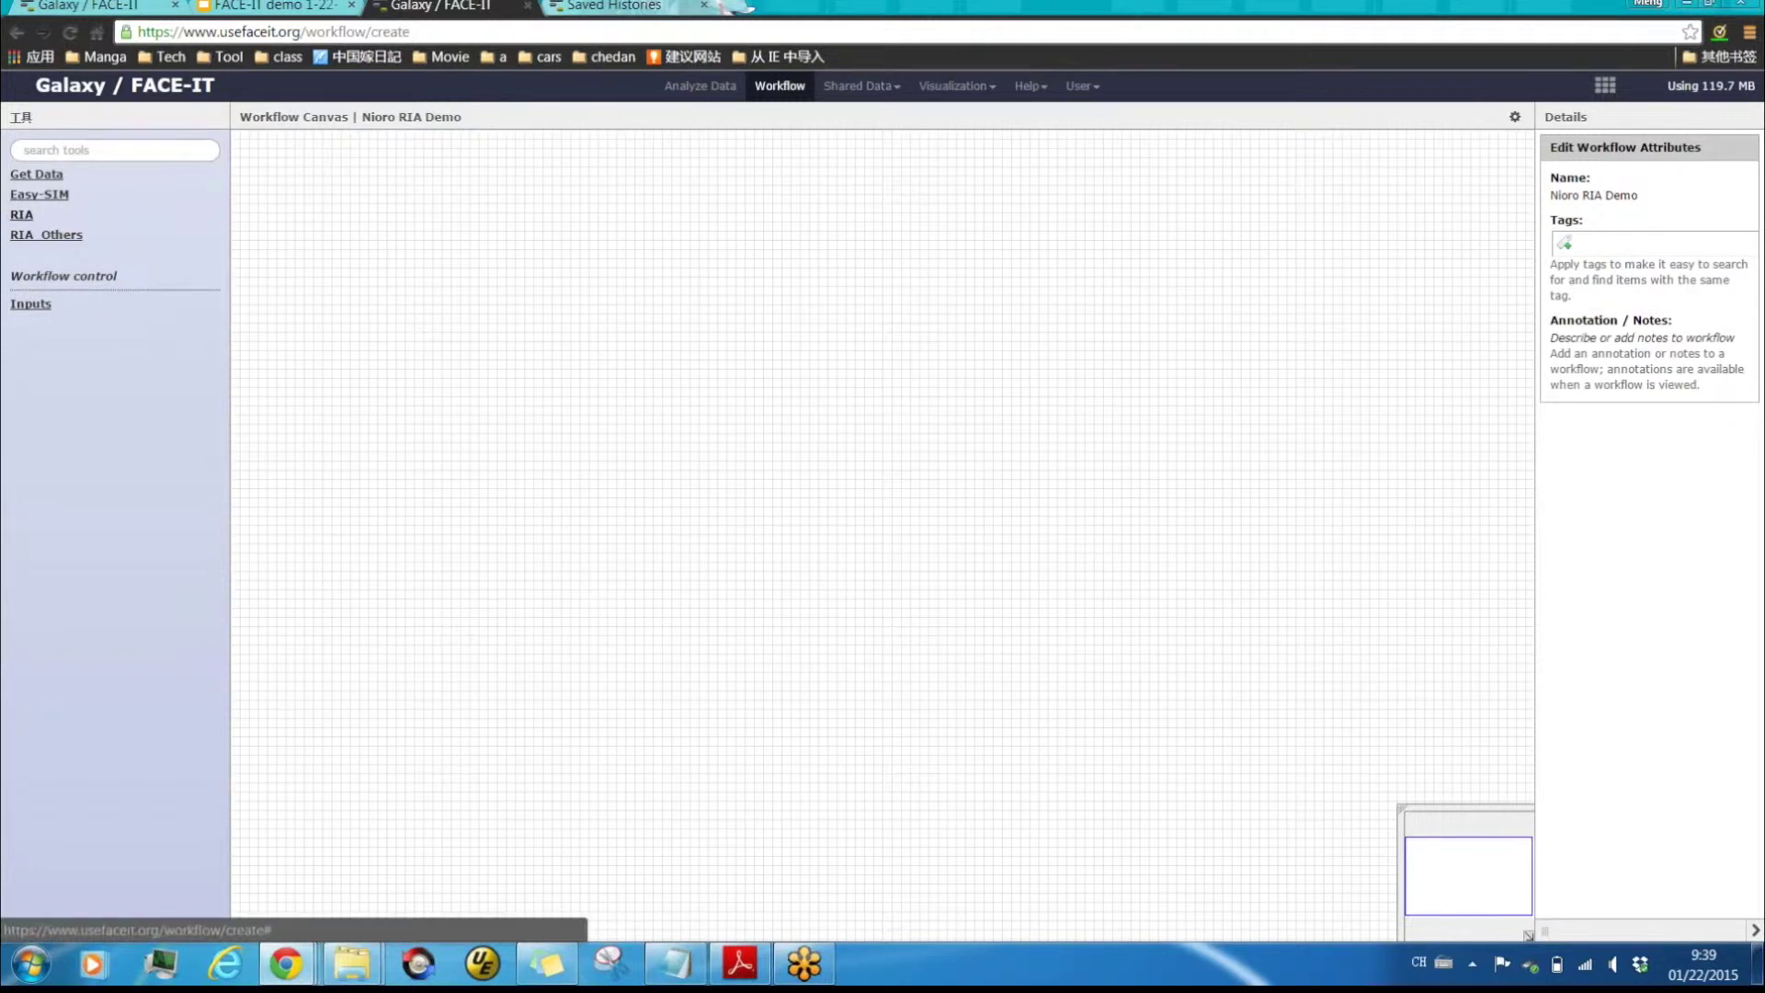
Add the QuadUI tool from the RIA group to the workflow and place it in the canvas's upper-left area.
{"action": "left_click", "coordinate": [21, 215]}
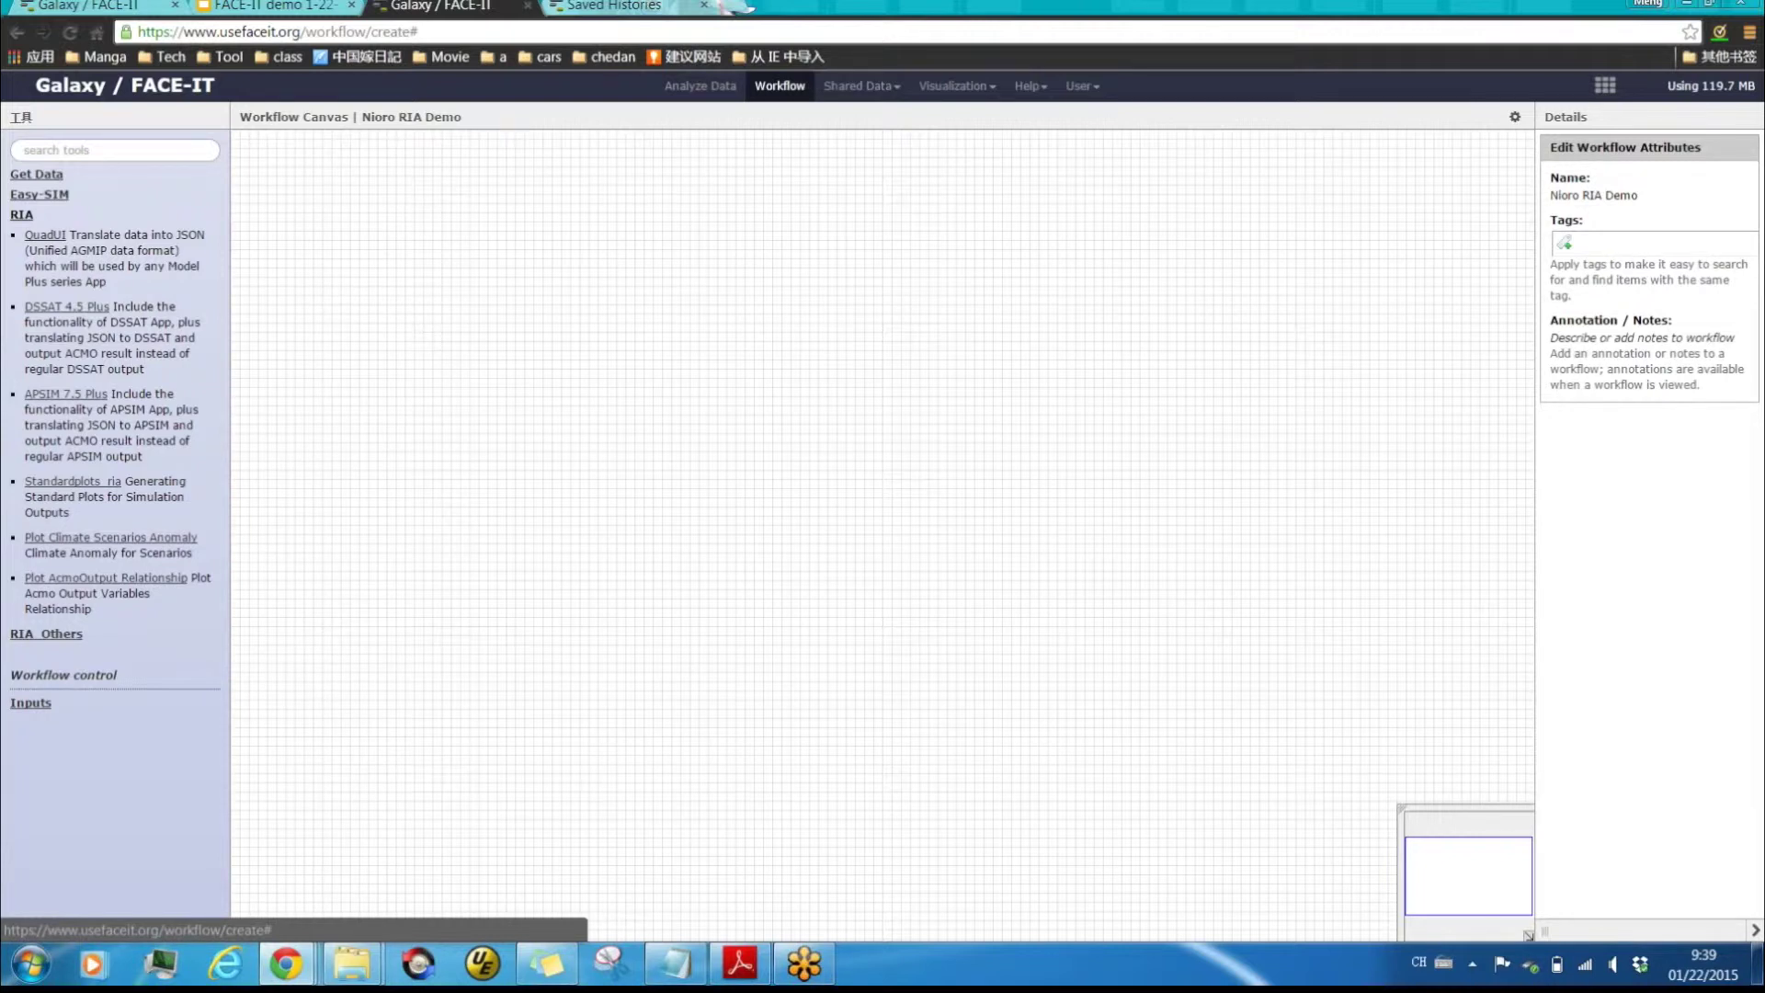
{"action": "left_click", "coordinate": [45, 235]}
{"action": "left_click_drag", "start_coordinate": [919, 533], "coordinate": [598, 365]}
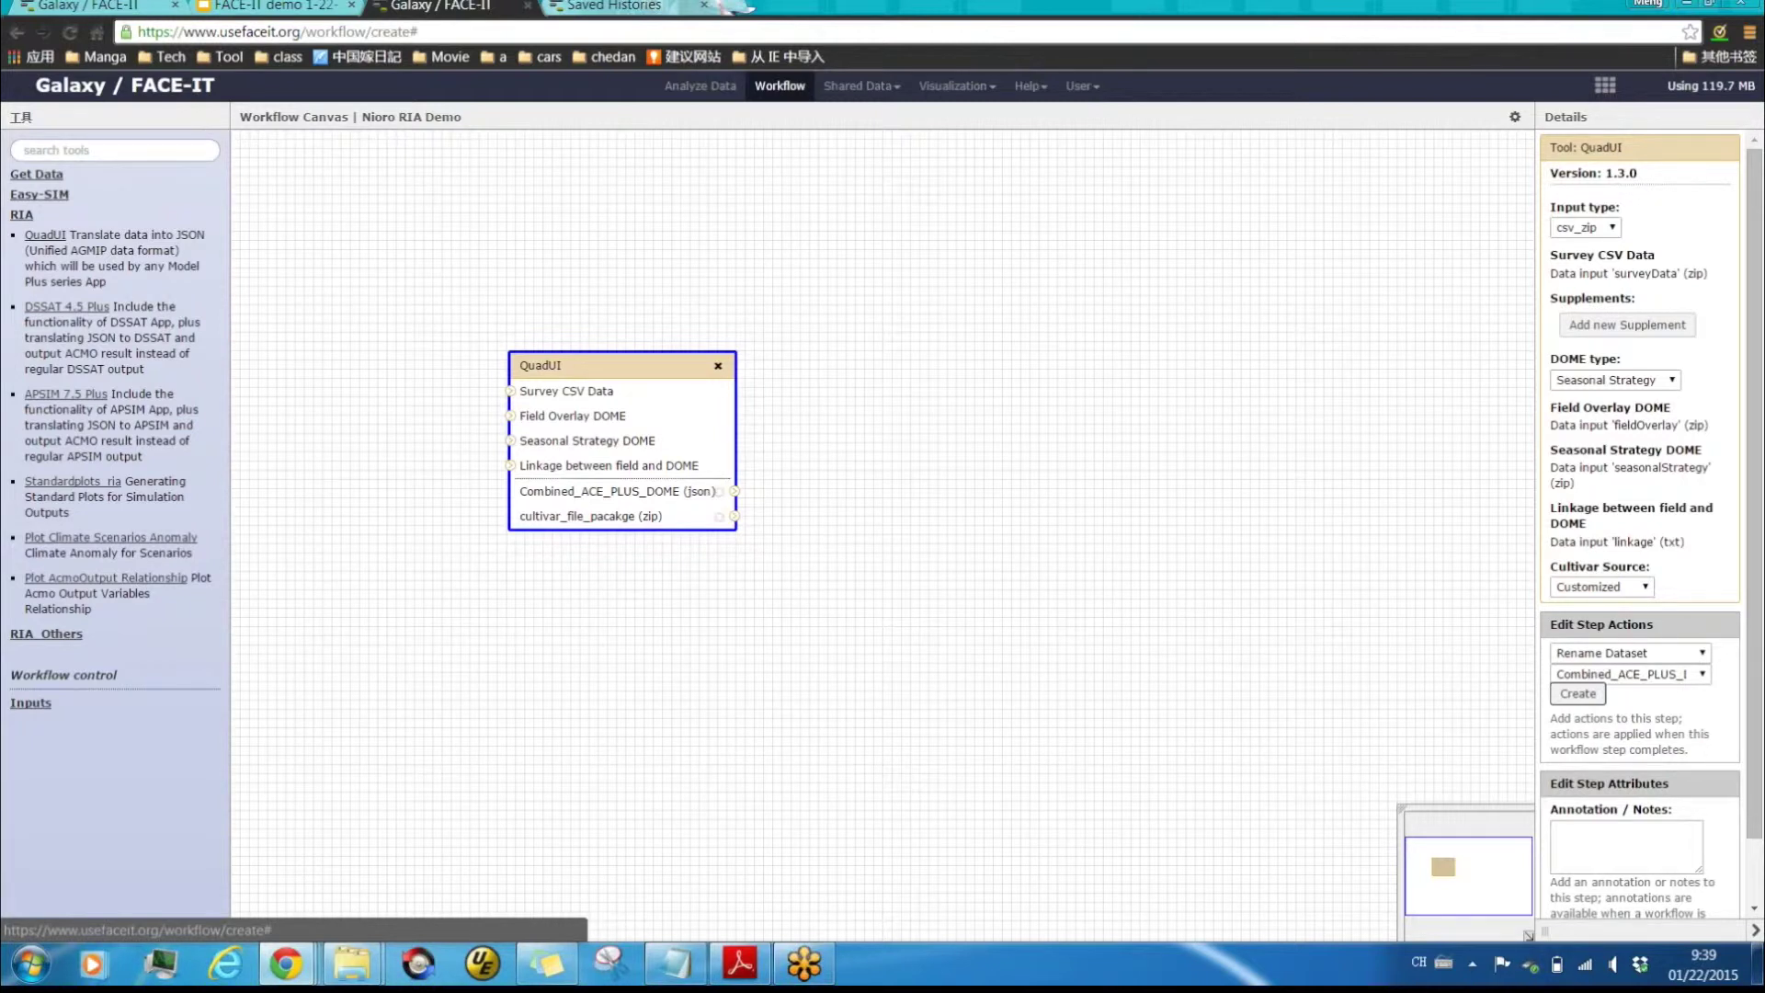
{"action": "left_click_drag", "start_coordinate": [598, 365], "coordinate": [576, 329]}
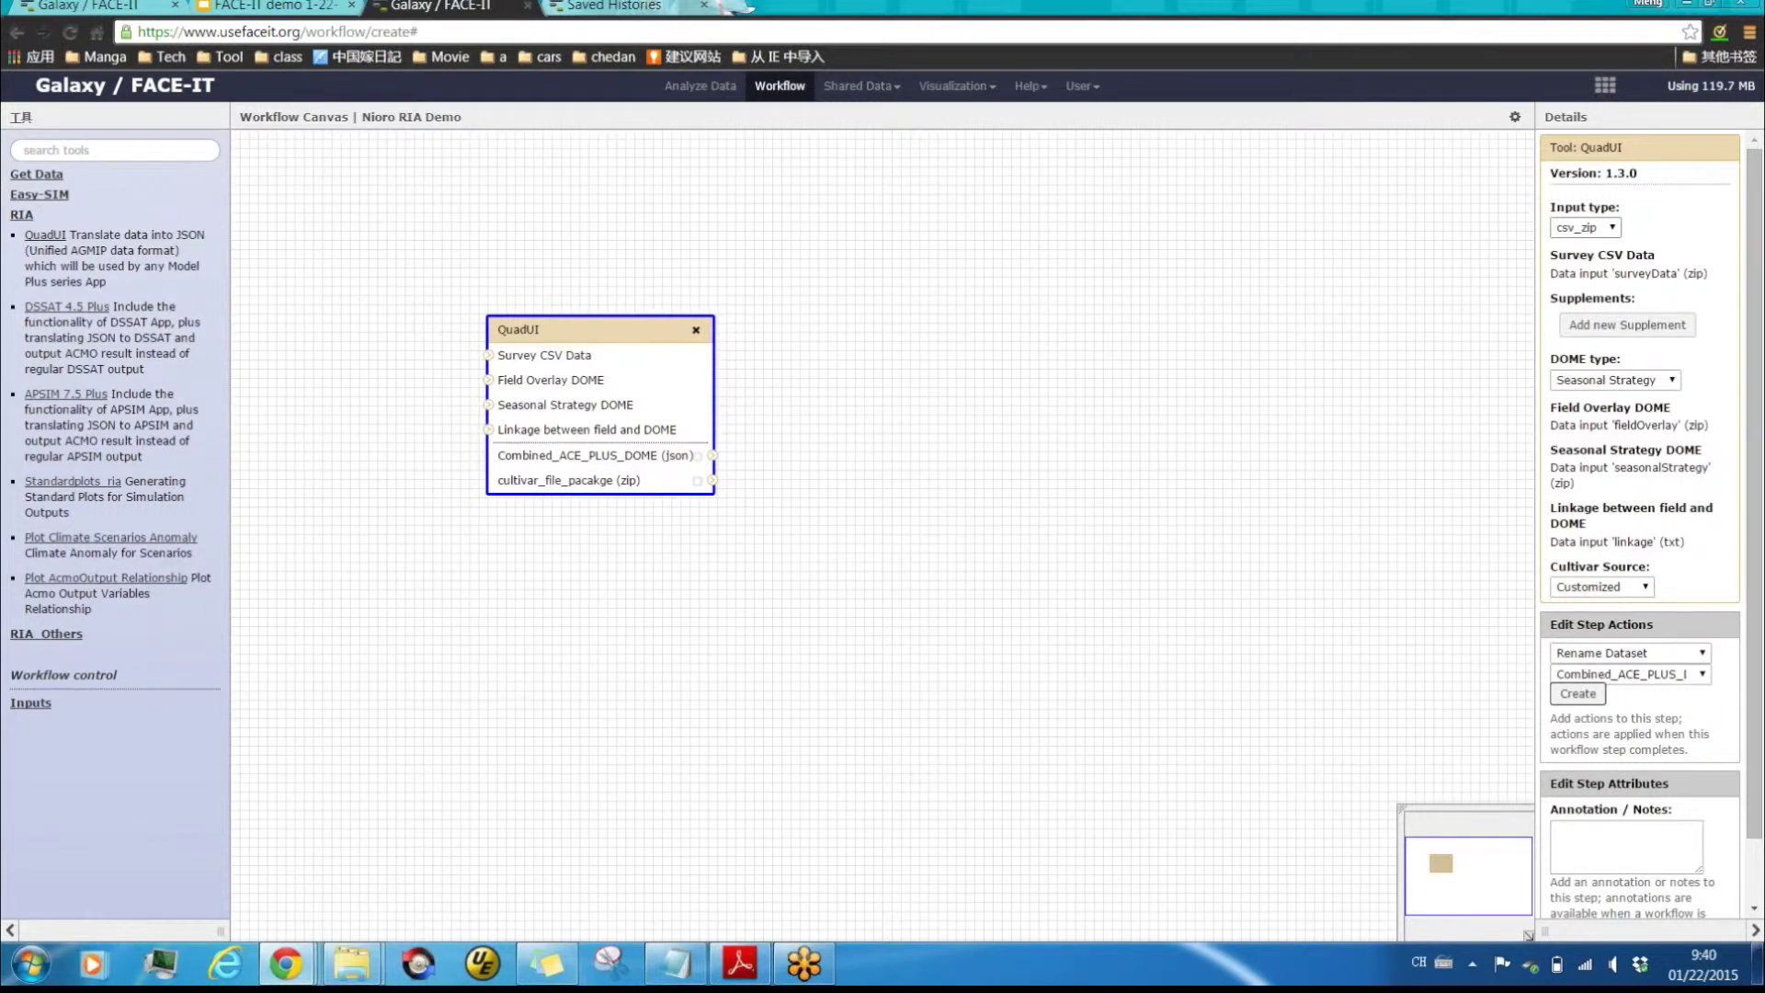
Keep QuadUI's input type as csv_zip and add one supplement input to the tool.
{"action": "left_click", "coordinate": [1585, 227]}
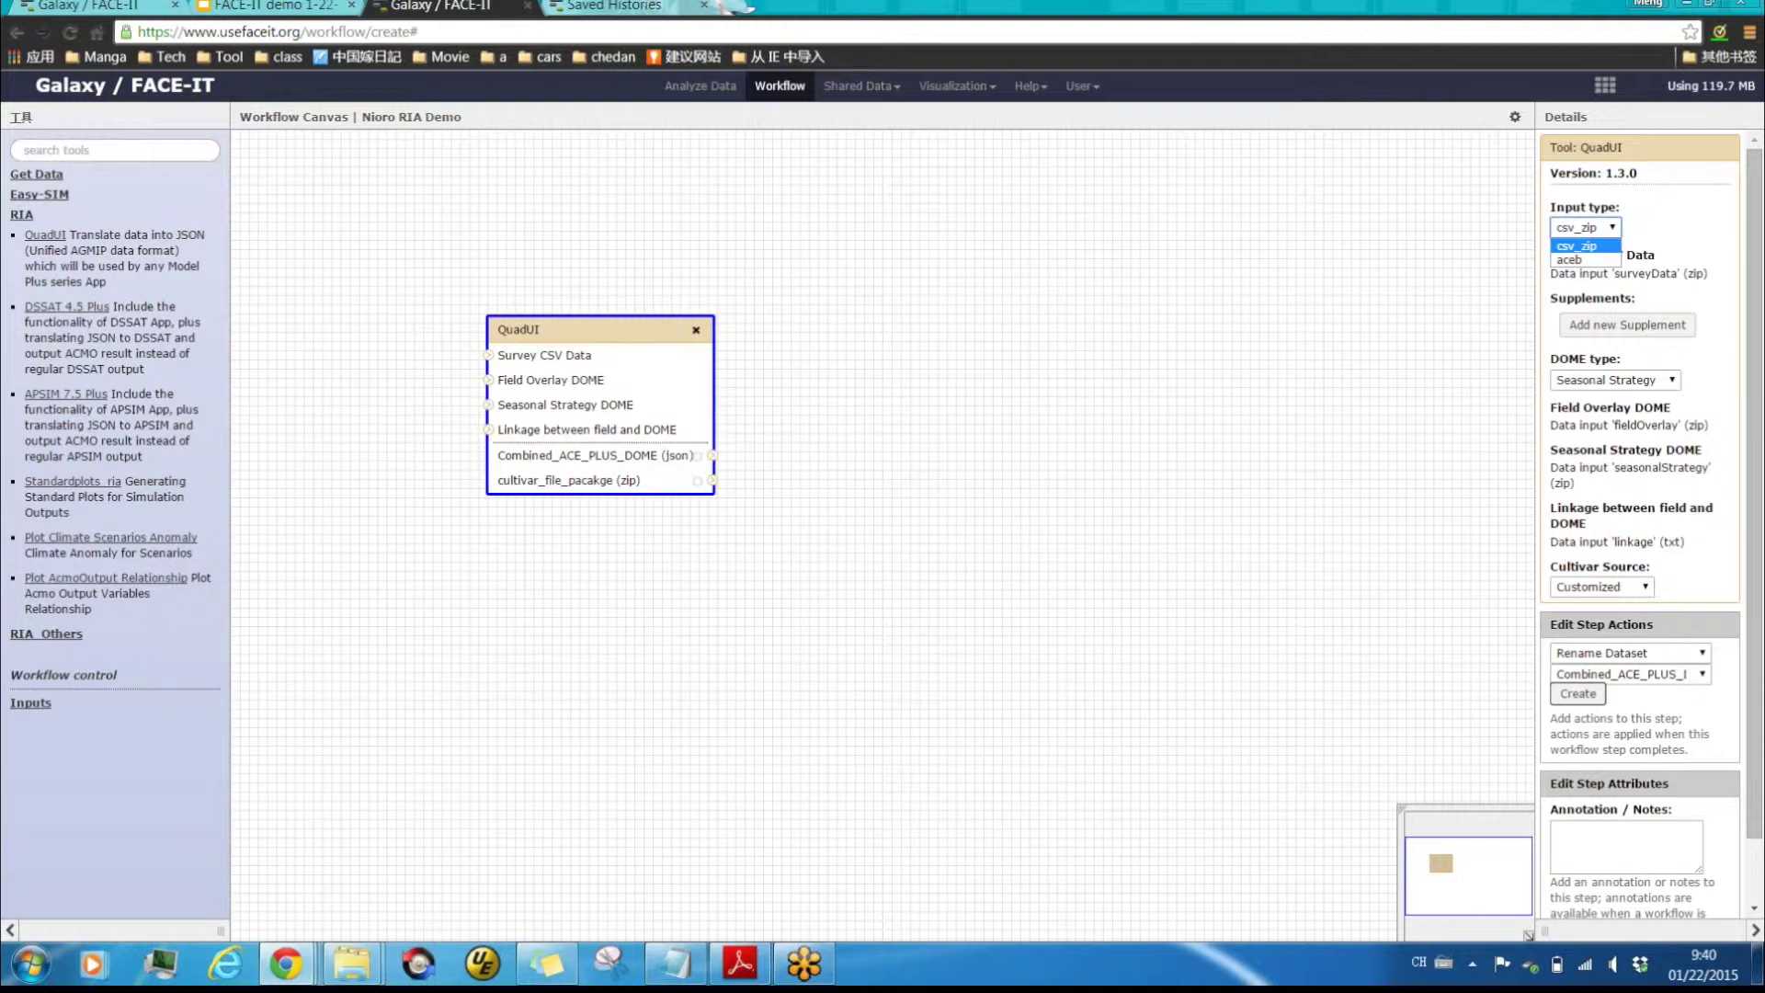
{"action": "key", "text": "Escape"}
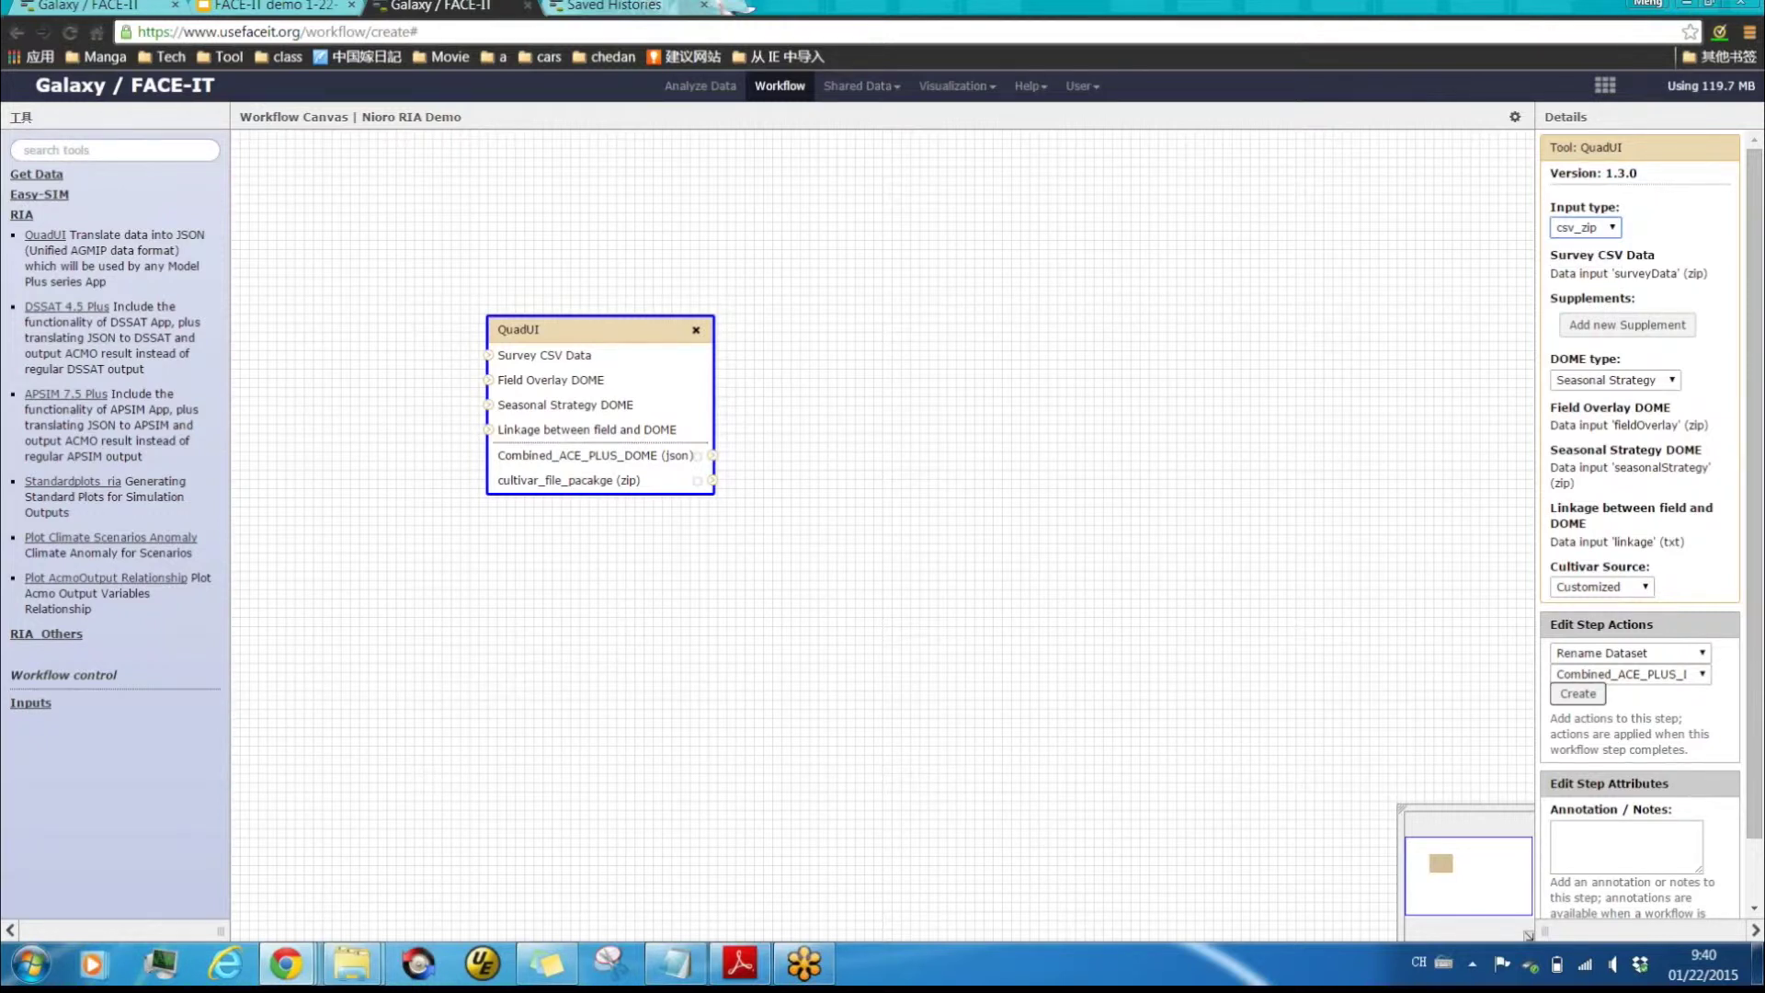
{"action": "scroll", "coordinate": [1650, 524], "scroll_direction": "down", "scroll_amount": 1}
{"action": "scroll", "coordinate": [1651, 524], "scroll_direction": "up", "scroll_amount": 1}
{"action": "left_click", "coordinate": [1628, 324]}
Review QuadUI's cultivar source options and select Customized.
{"action": "scroll", "coordinate": [1640, 515], "scroll_direction": "down", "scroll_amount": 2}
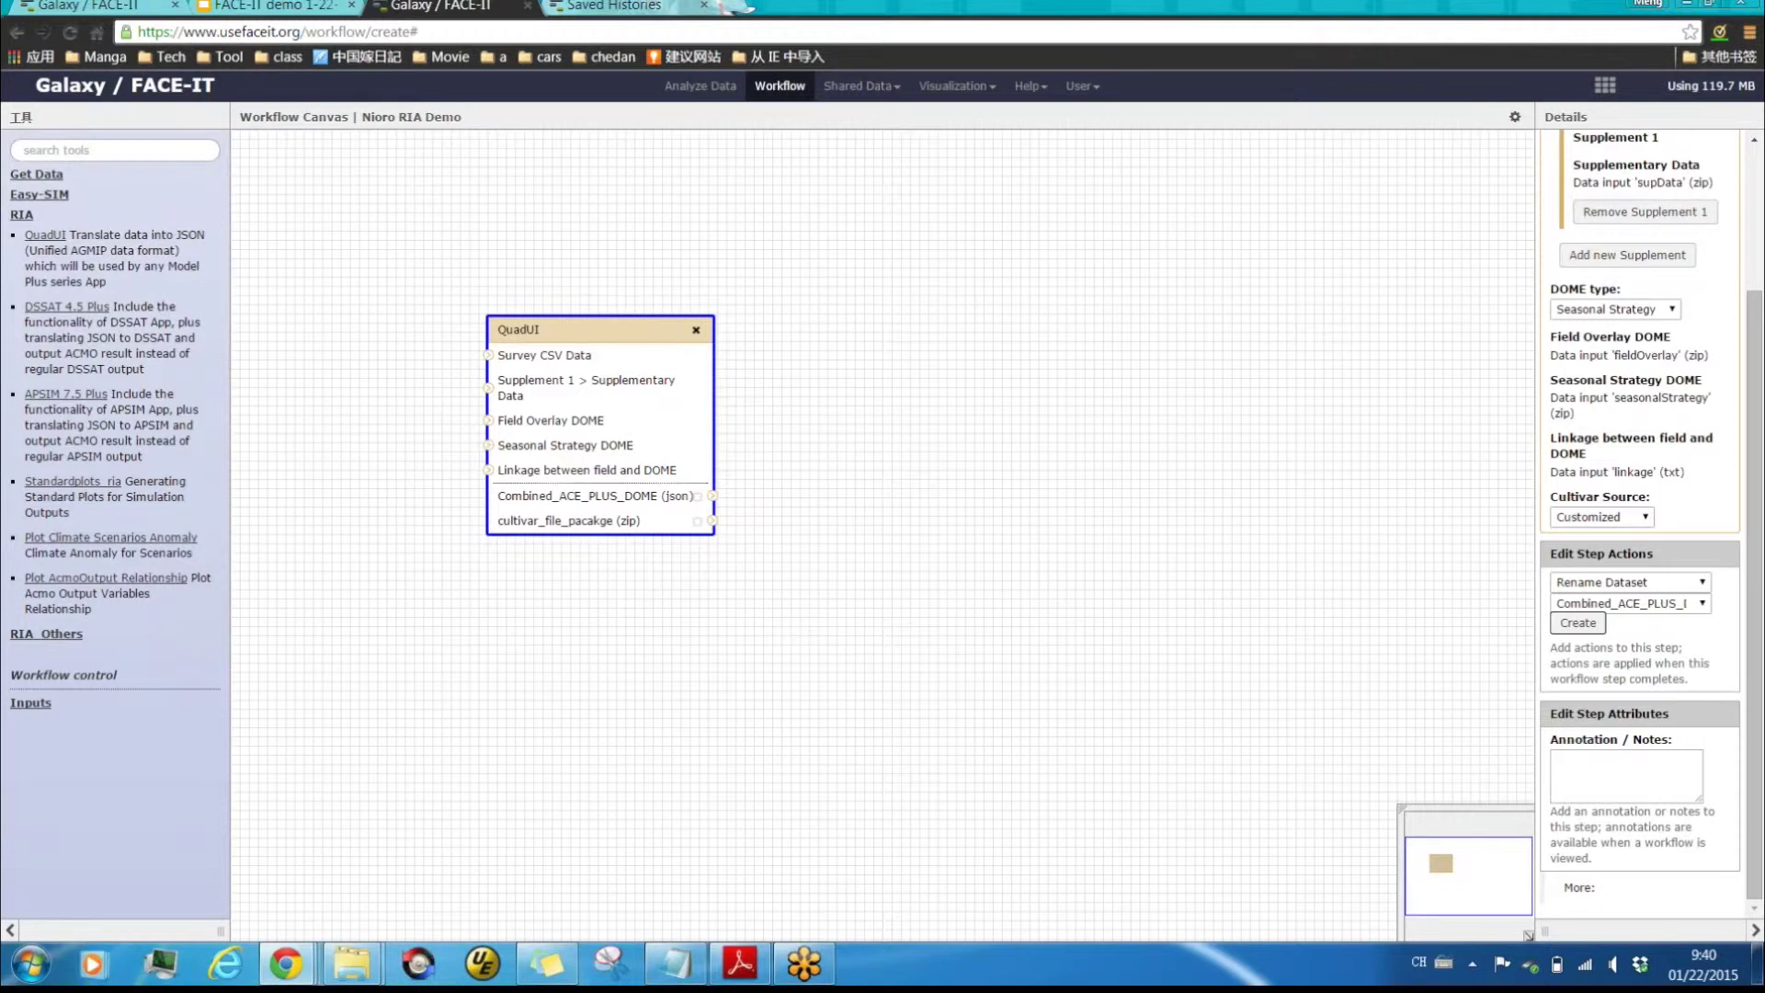
{"action": "left_click", "coordinate": [1601, 517]}
{"action": "left_click", "coordinate": [1601, 534]}
{"action": "left_click", "coordinate": [1601, 517]}
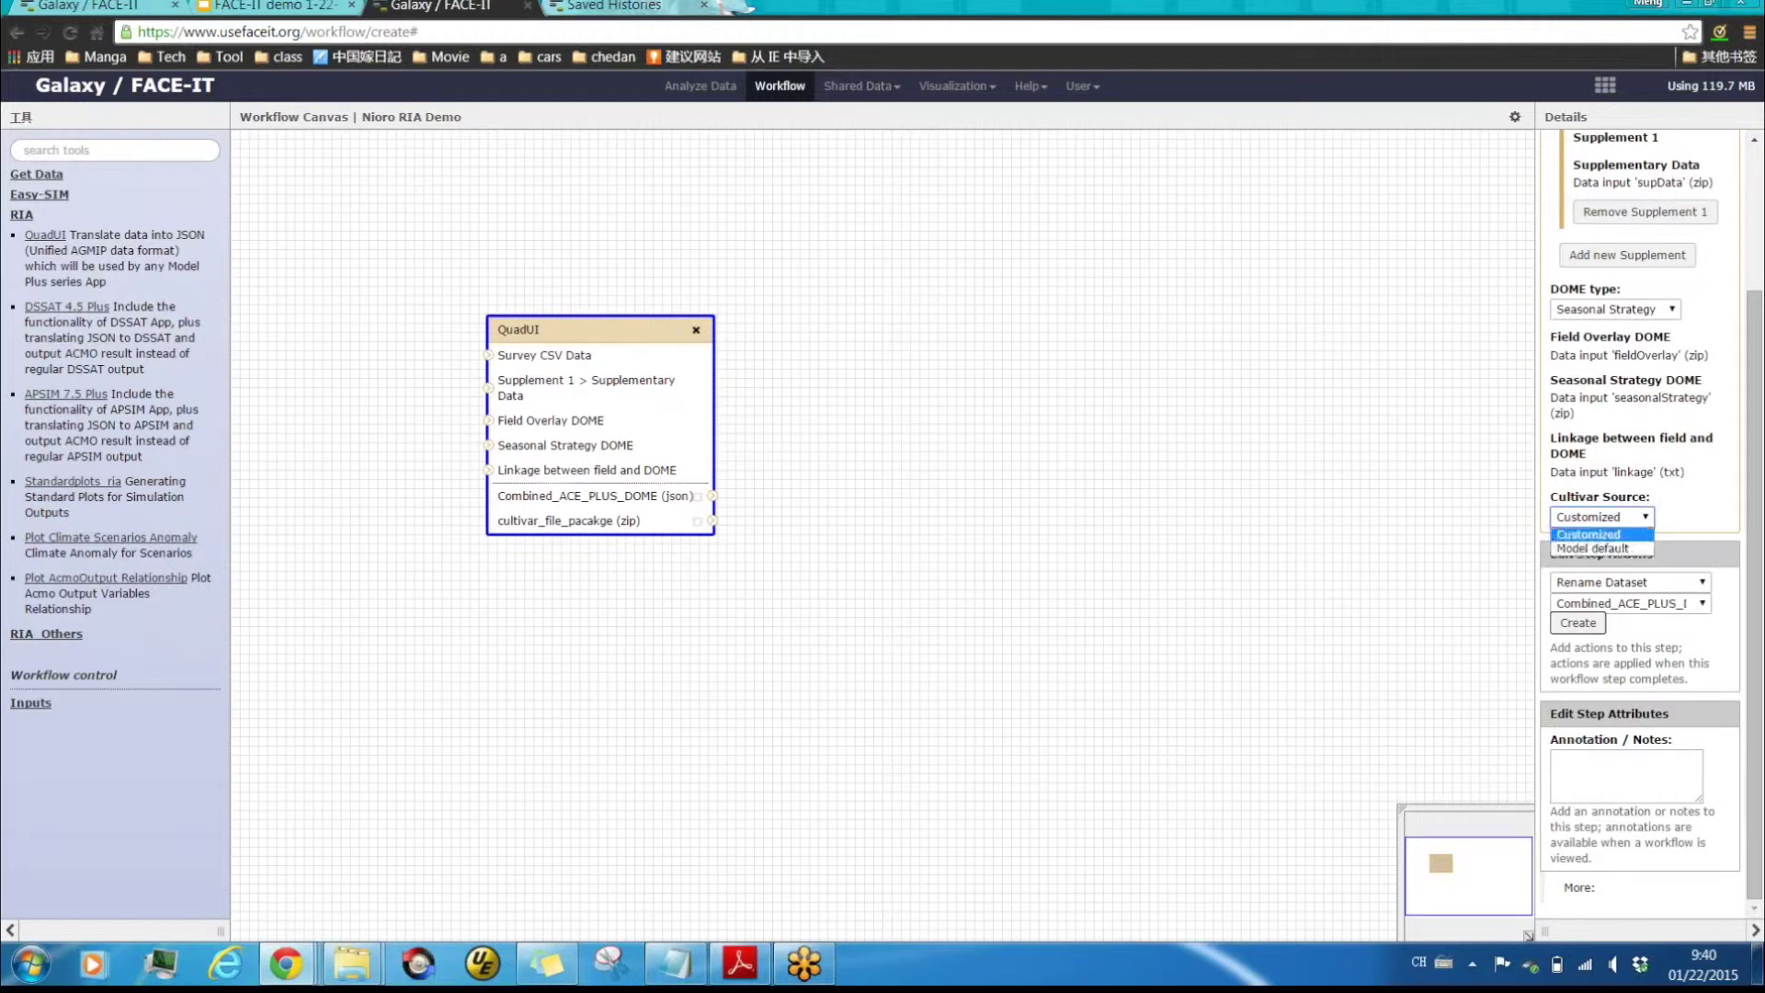
{"action": "left_click", "coordinate": [1588, 534]}
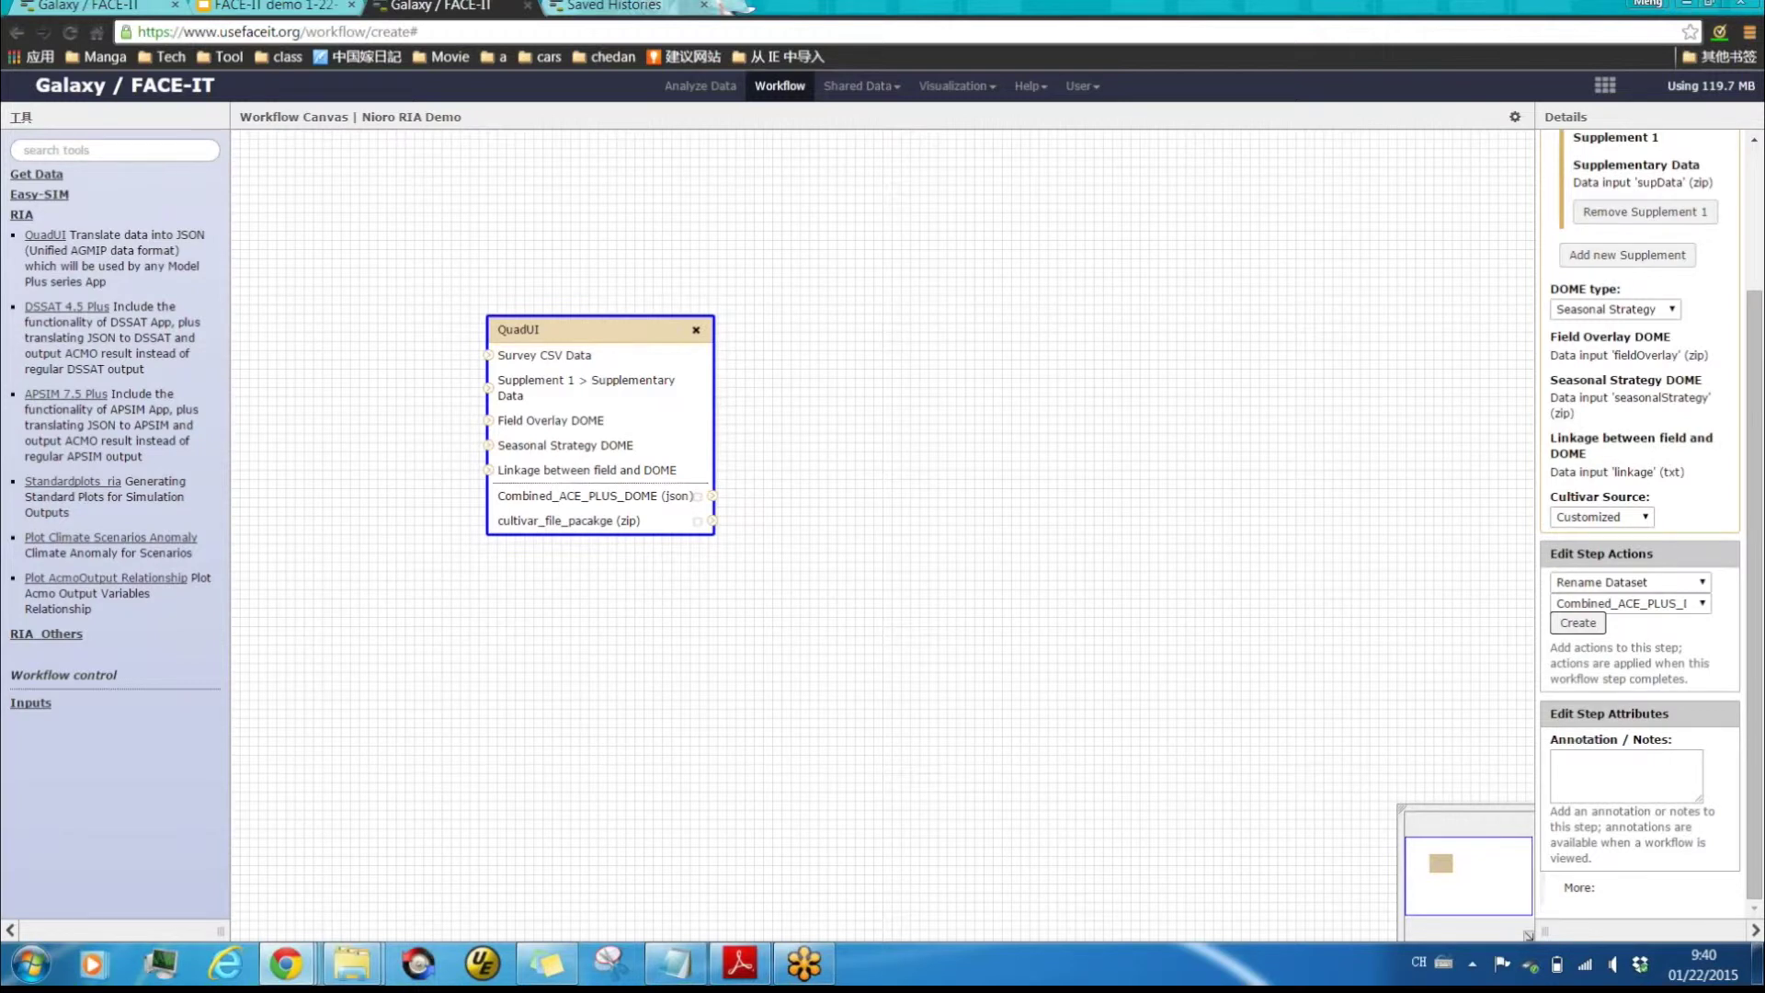
Reposition the QuadUI node and add the DSSAT 4.5 Plus tool above and to the right of it.
{"action": "left_click_drag", "start_coordinate": [599, 329], "coordinate": [627, 288]}
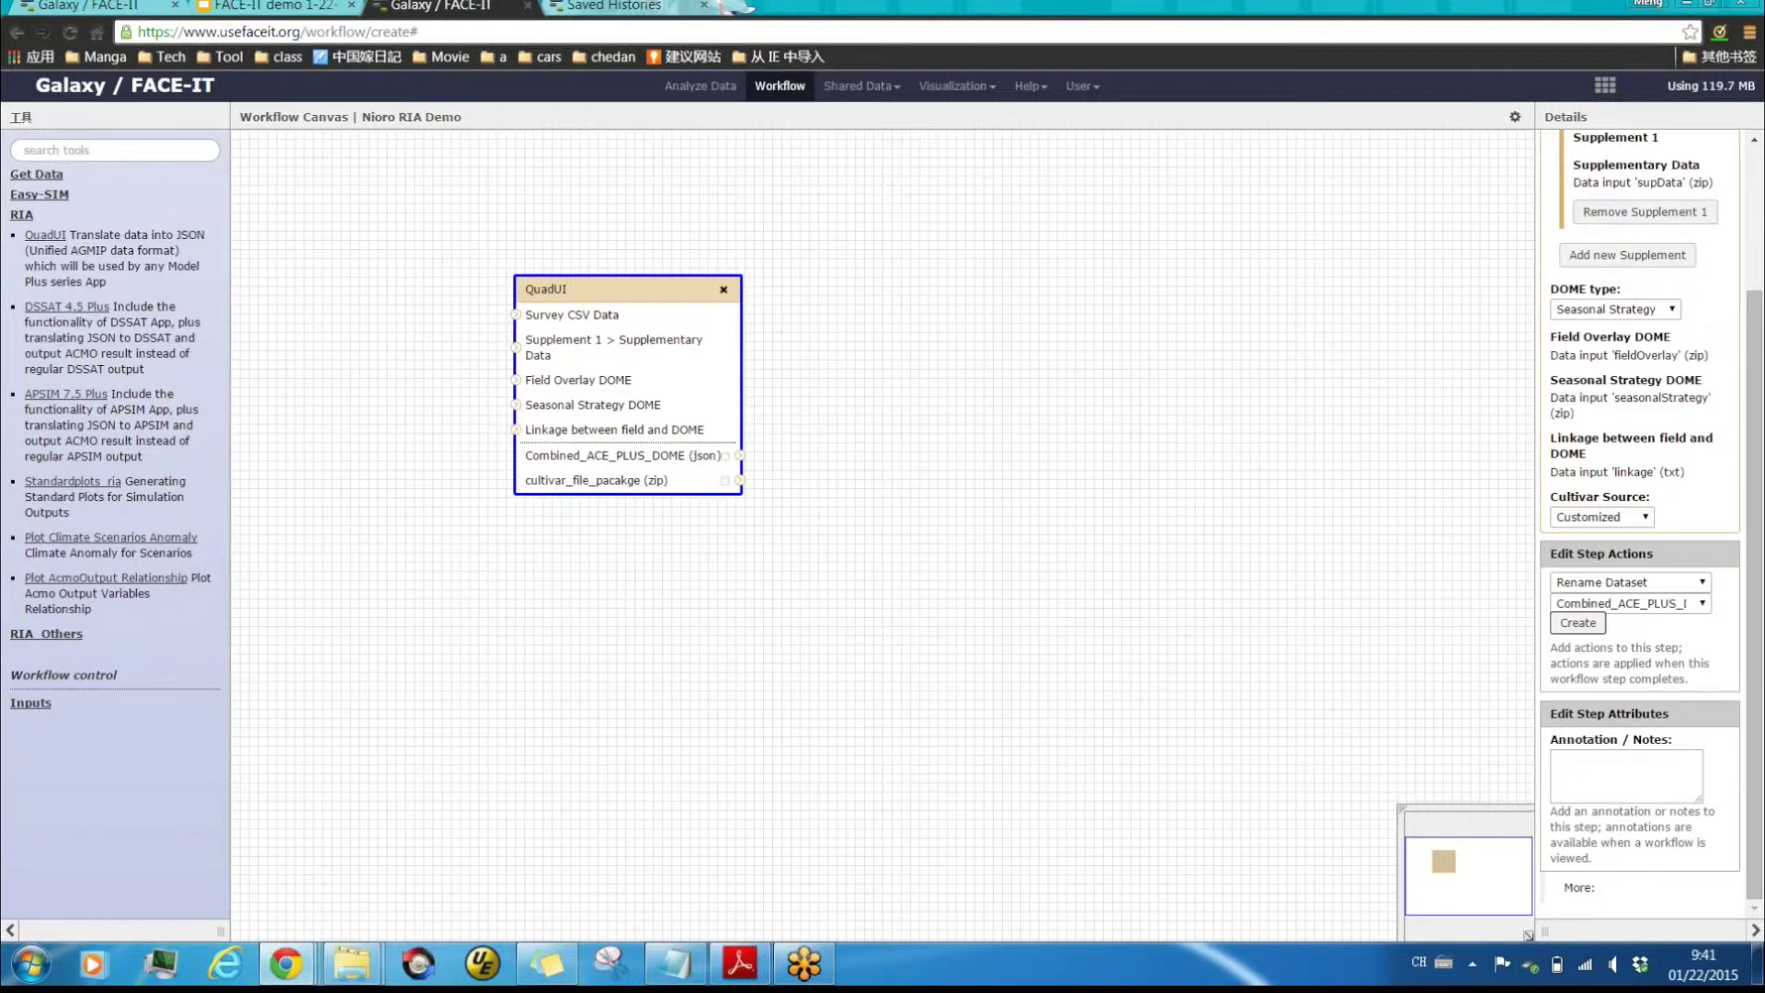
{"action": "left_click_drag", "start_coordinate": [617, 289], "coordinate": [579, 295]}
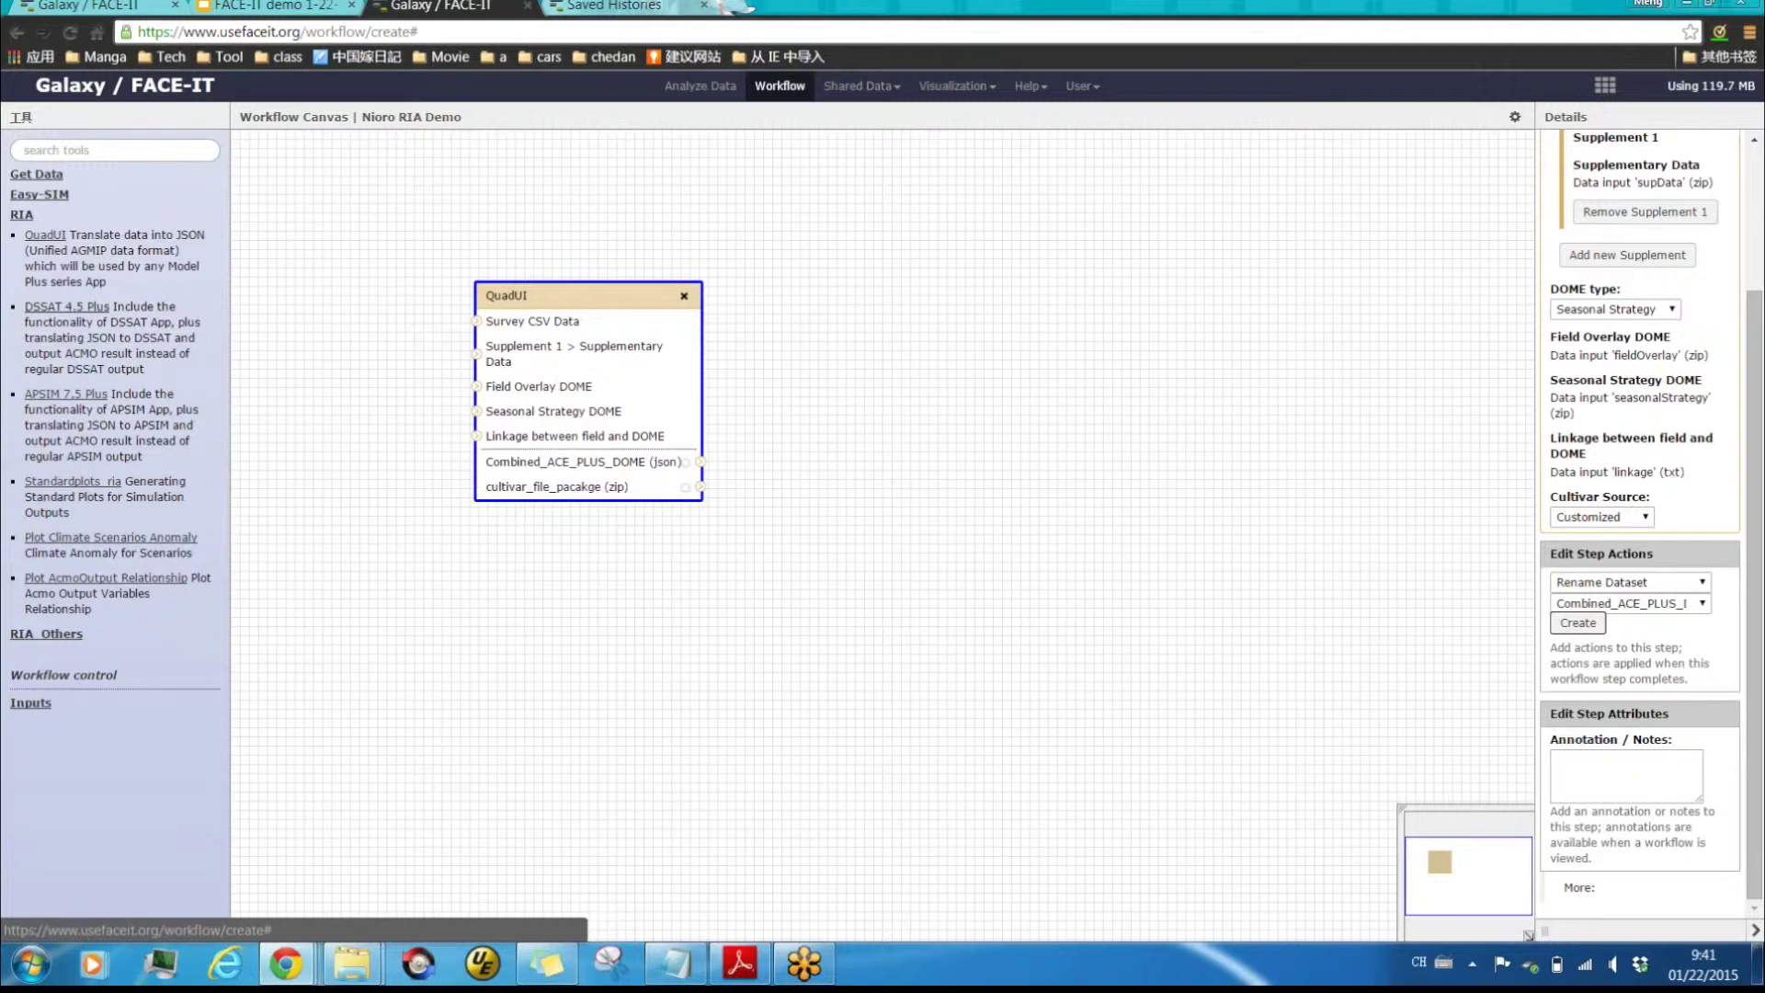
{"action": "left_click", "coordinate": [66, 306]}
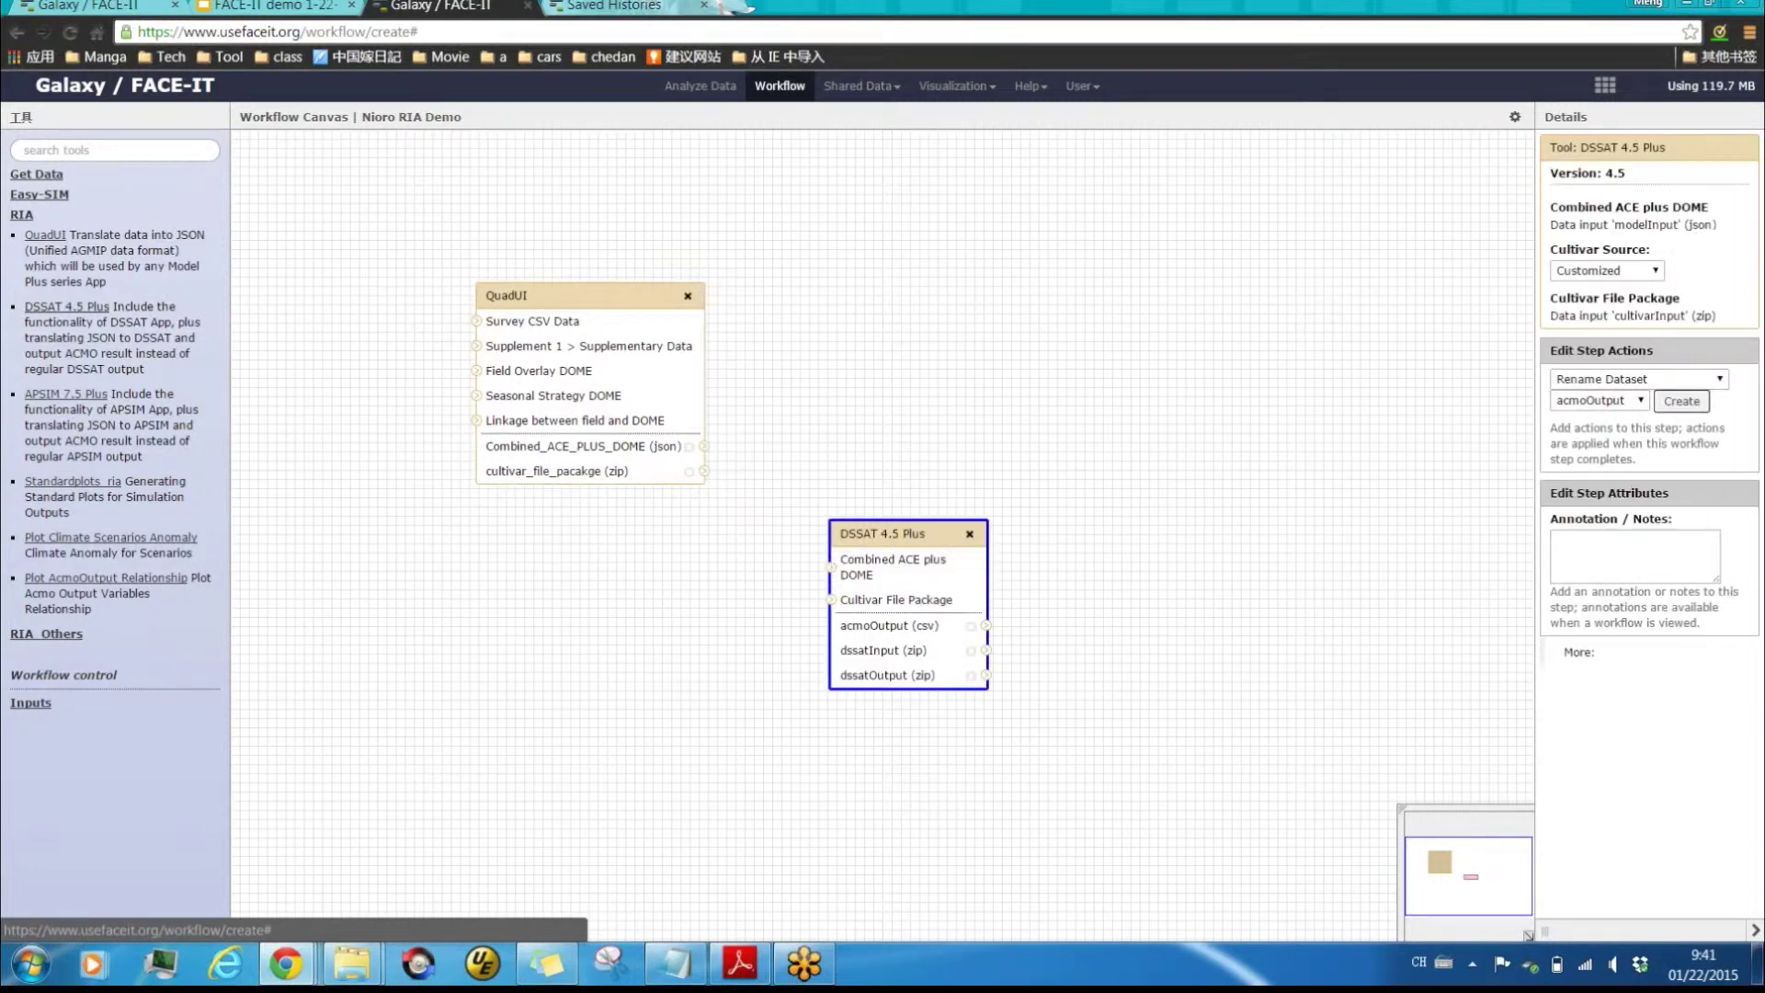
{"action": "left_click_drag", "start_coordinate": [909, 533], "coordinate": [898, 180]}
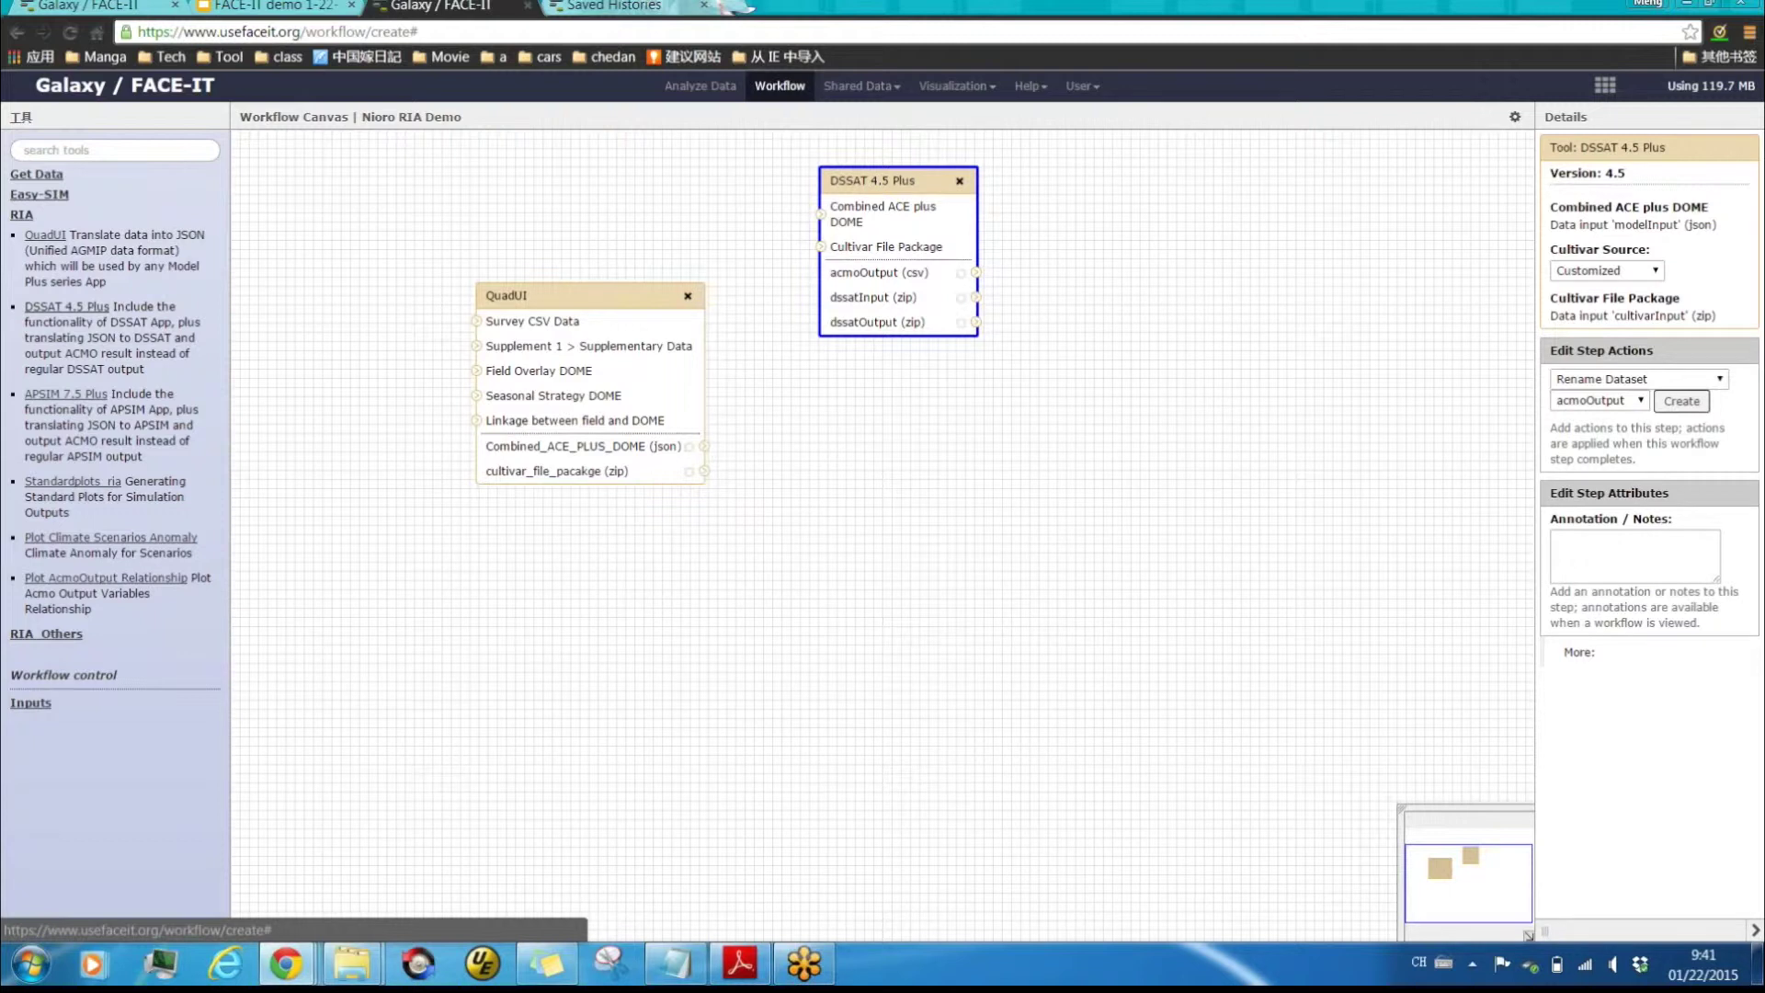
{"action": "left_click_drag", "start_coordinate": [898, 180], "coordinate": [918, 184]}
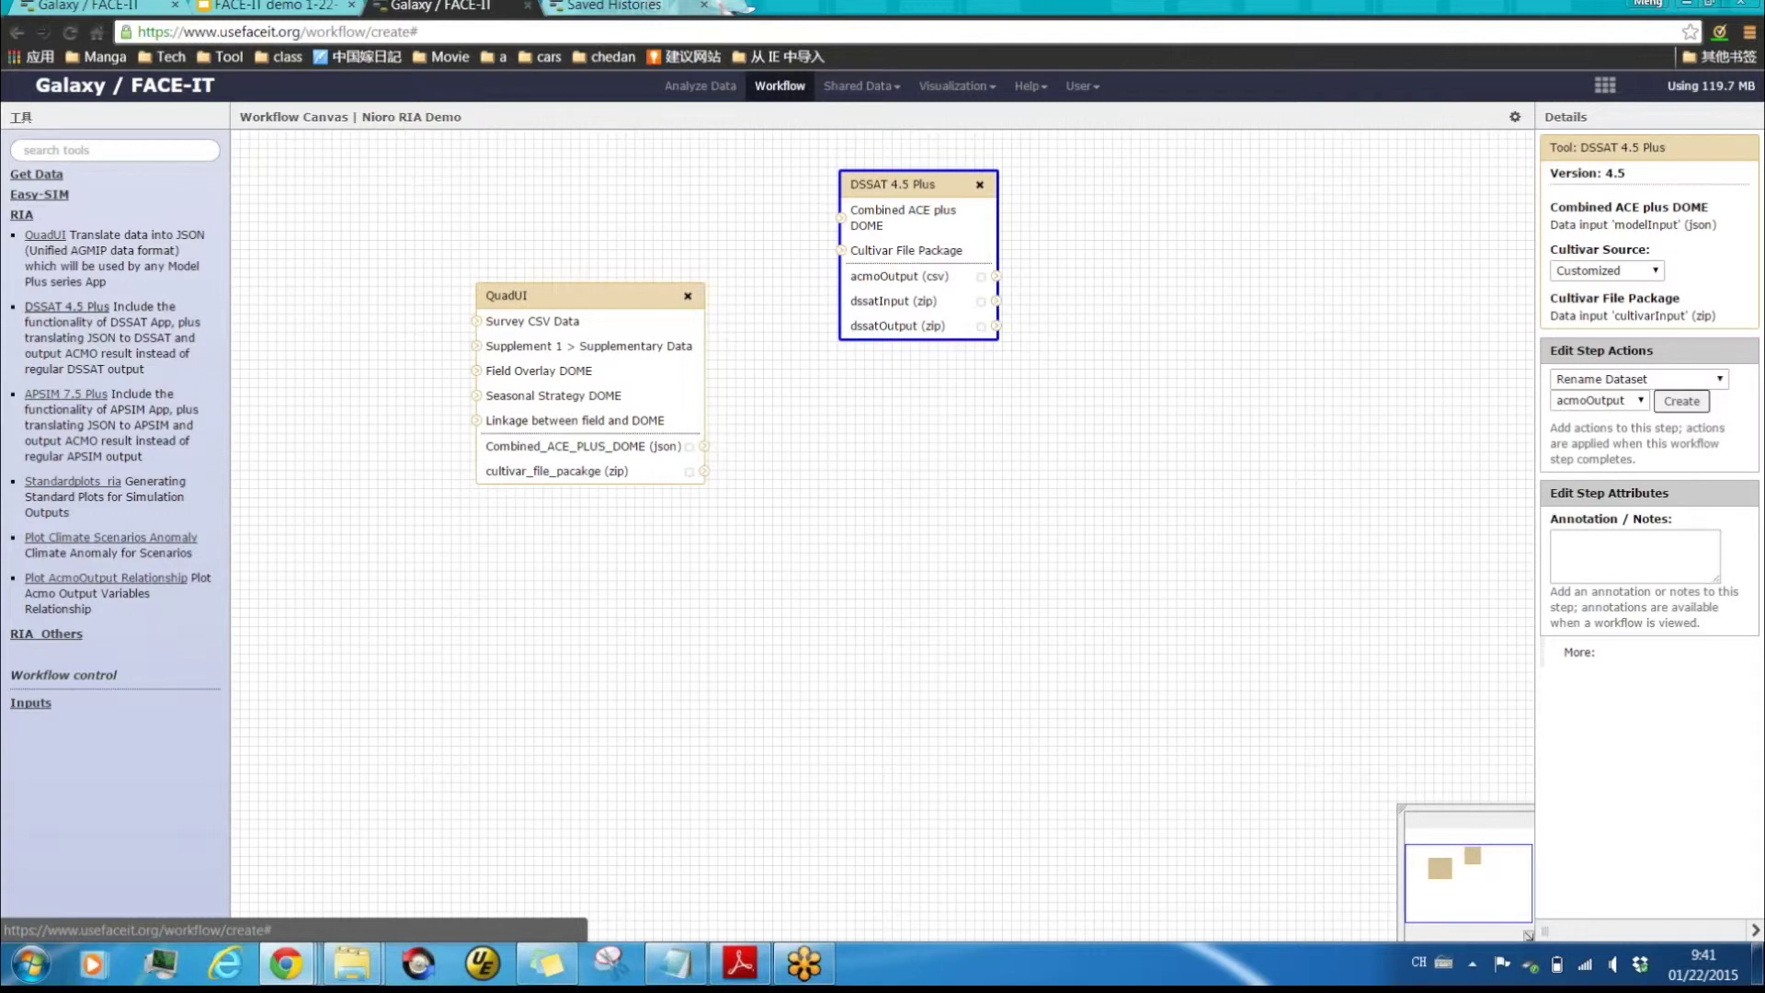
Connect QuadUI's Combined_ACE_PLUS_DOME and cultivar package outputs to the matching DSSAT 4.5 Plus inputs, adjusting the DSSAT node's position.
{"action": "left_click_drag", "start_coordinate": [906, 184], "coordinate": [935, 209]}
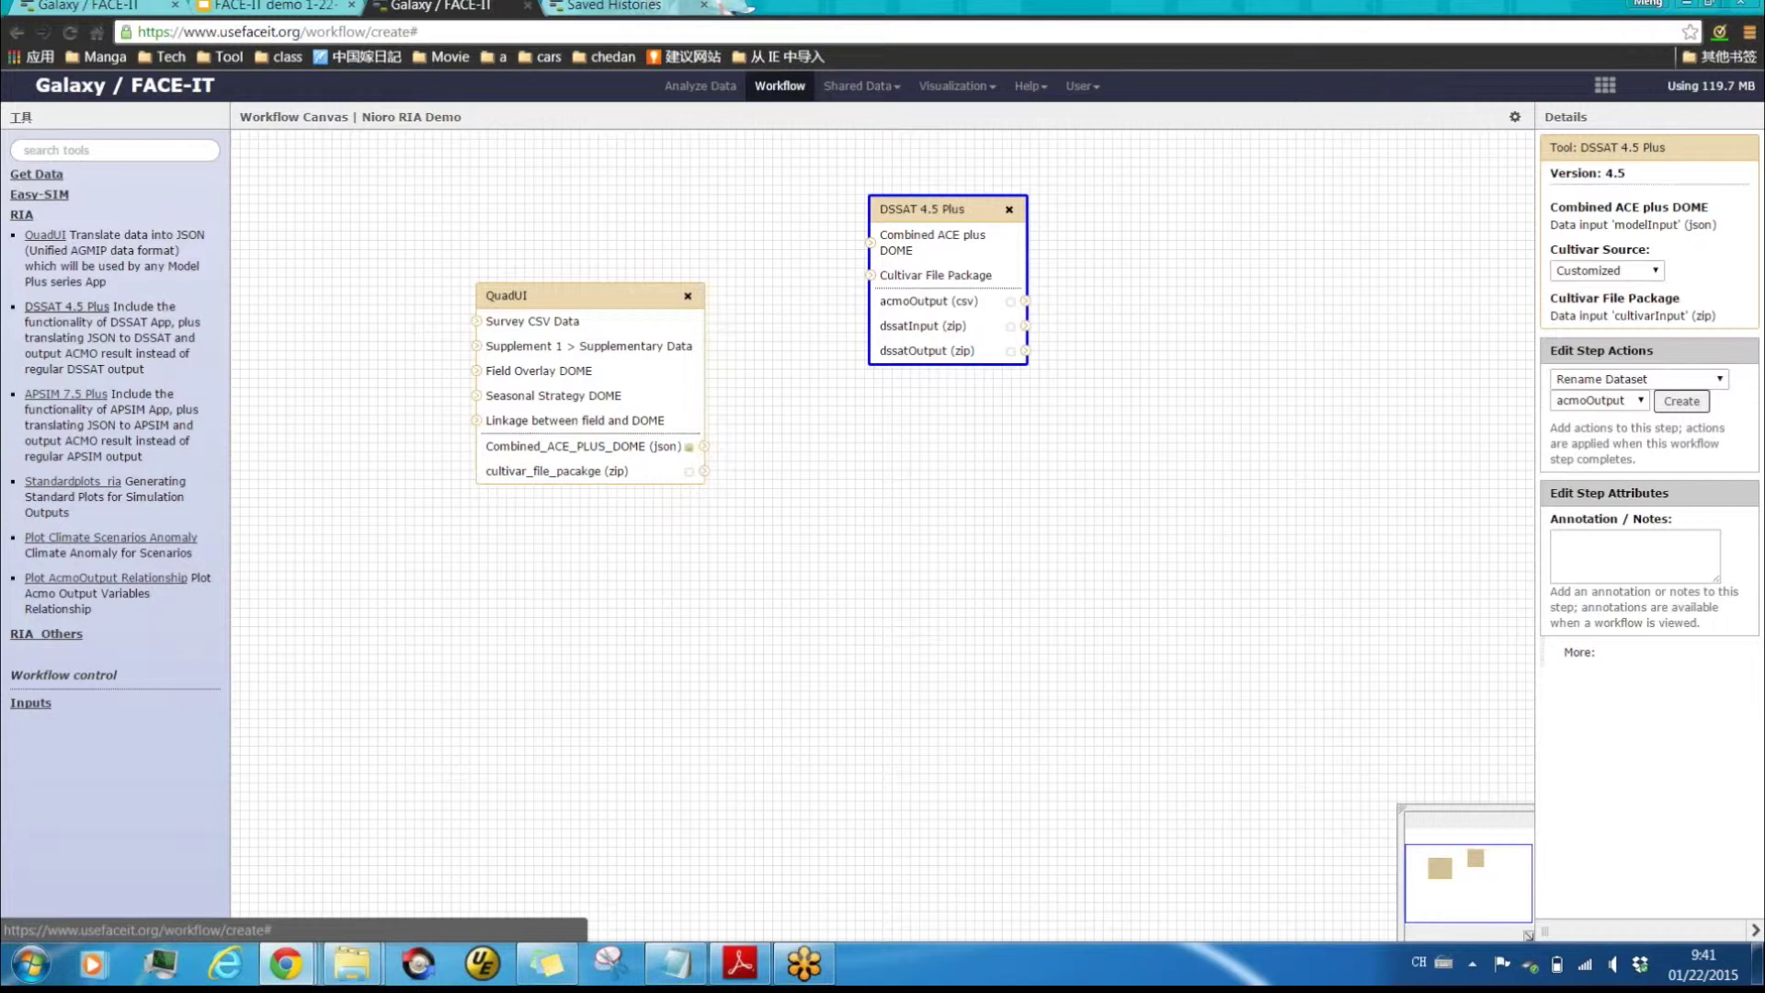
{"action": "left_click_drag", "start_coordinate": [704, 446], "coordinate": [870, 242]}
{"action": "left_click_drag", "start_coordinate": [705, 471], "coordinate": [870, 276]}
{"action": "left_click_drag", "start_coordinate": [929, 208], "coordinate": [908, 207]}
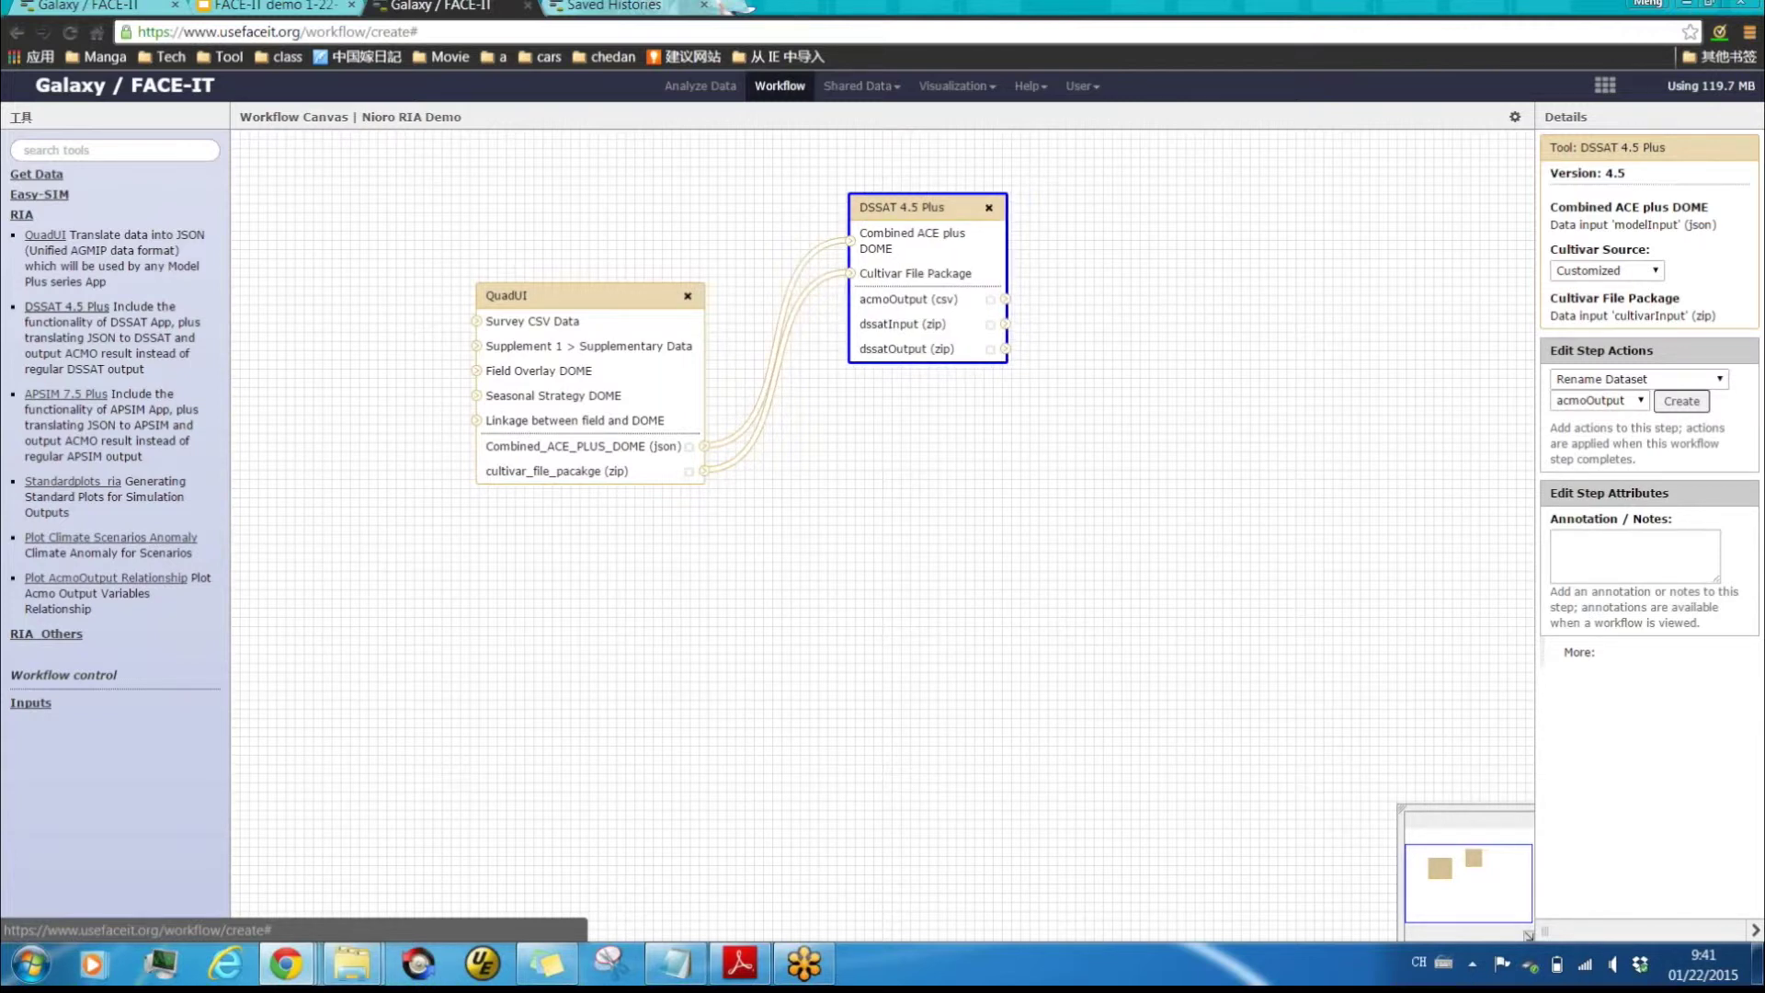
Add APSIM 7.5 Plus below DSSAT, feed it QuadUI's combined DOME and cultivar package outputs, and align the two model nodes.
{"action": "left_click", "coordinate": [65, 393]}
{"action": "left_click_drag", "start_coordinate": [901, 534], "coordinate": [933, 455]}
{"action": "left_click_drag", "start_coordinate": [703, 446], "coordinate": [863, 488]}
{"action": "left_click_drag", "start_coordinate": [704, 471], "coordinate": [864, 521]}
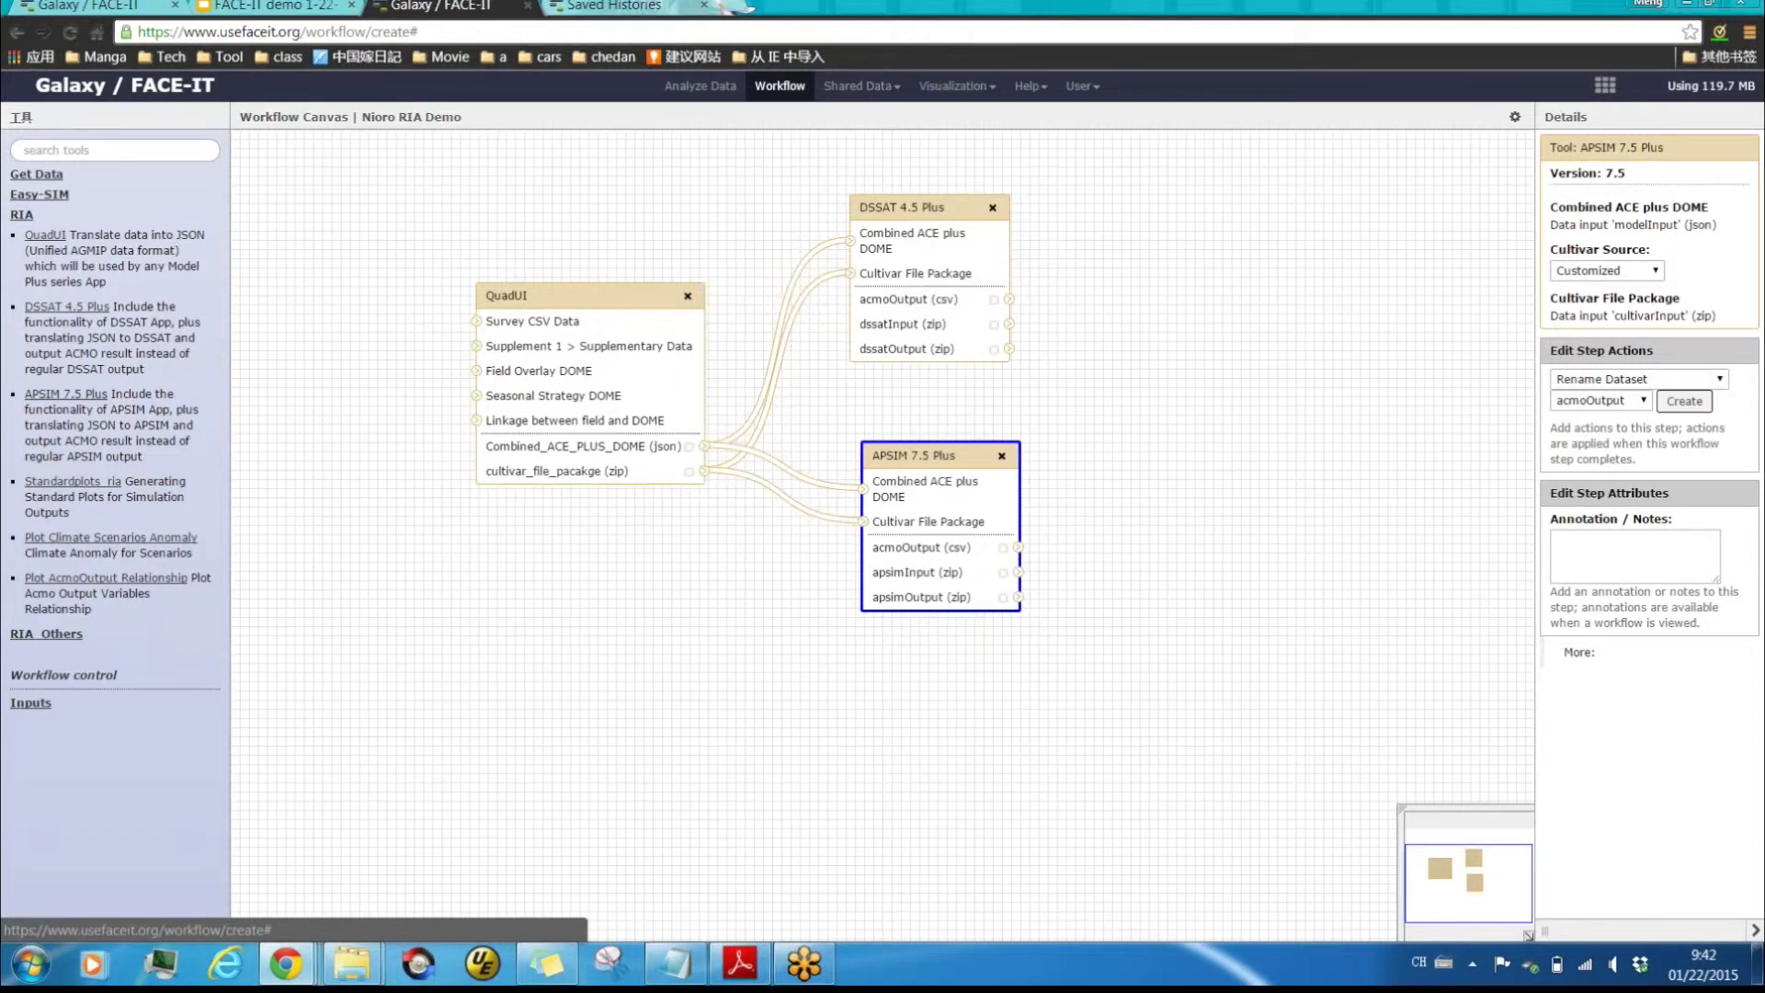
{"action": "left_click_drag", "start_coordinate": [919, 455], "coordinate": [895, 477]}
{"action": "mouse_move", "coordinate": [911, 207]}
{"action": "left_mouse_down"}
{"action": "mouse_move", "coordinate": [878, 203]}
{"action": "mouse_move", "coordinate": [899, 211]}
{"action": "left_mouse_up"}
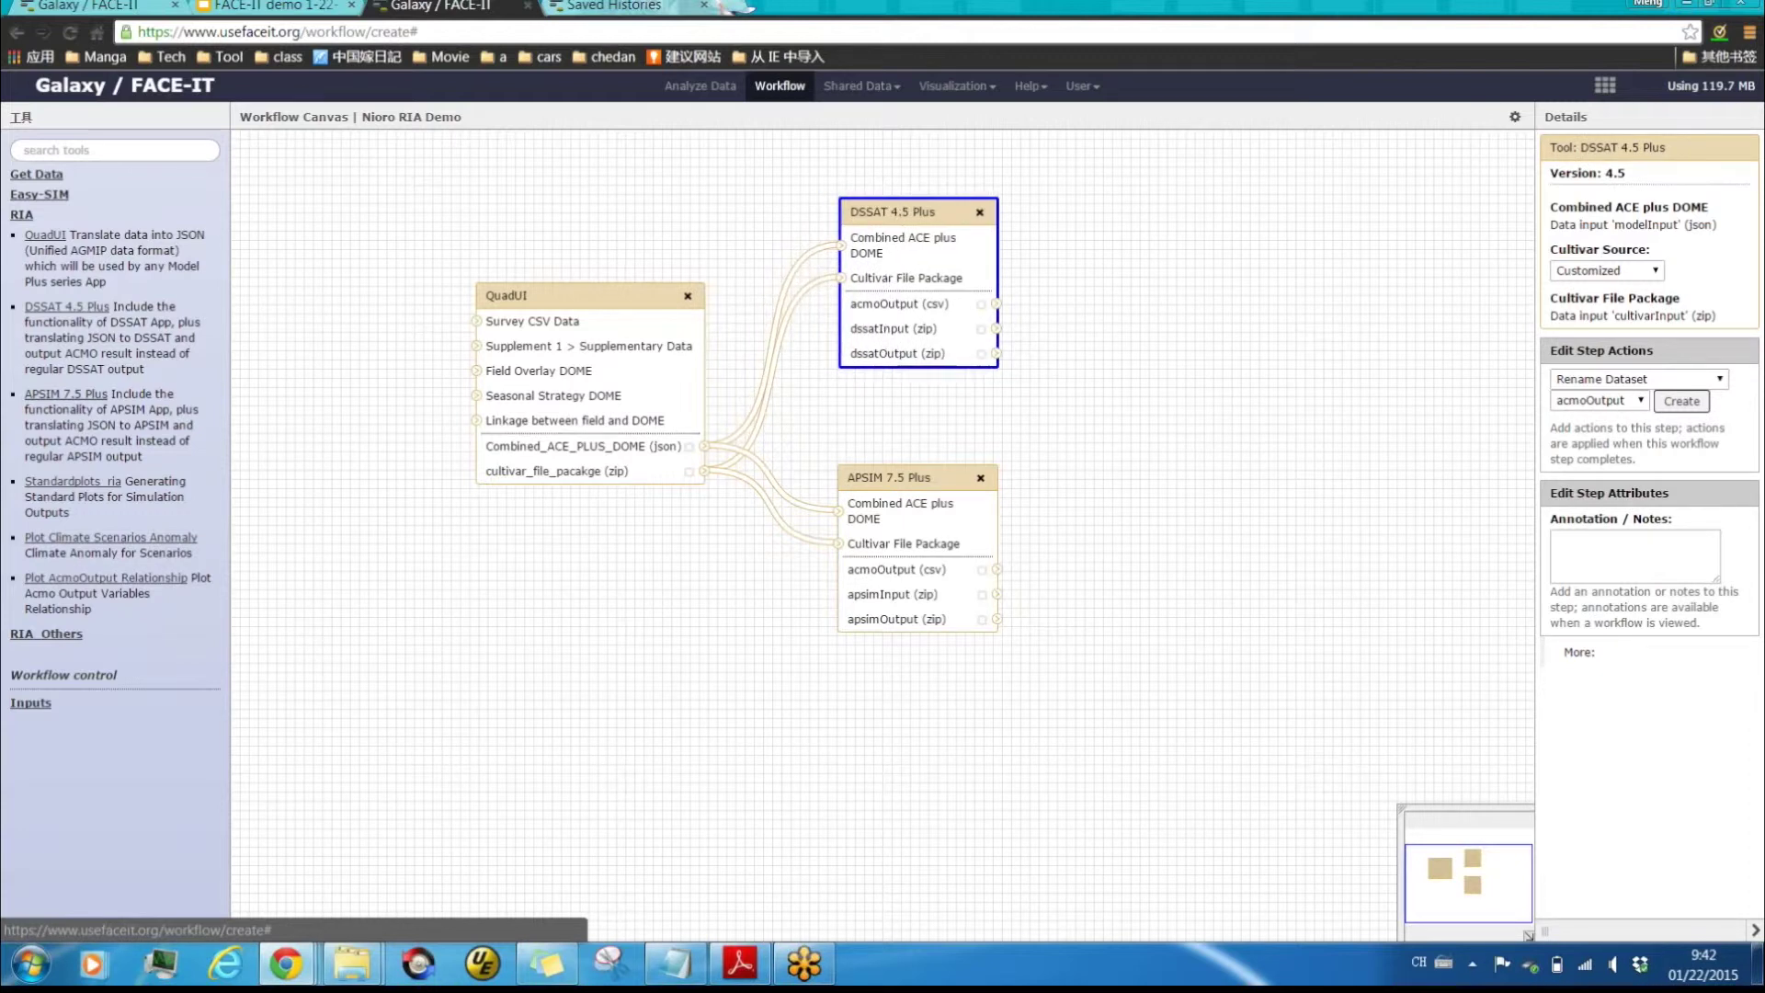
Add the Standardplots_ria tool to the right of the model nodes and set its plot title to "yield".
{"action": "left_click", "coordinate": [72, 481]}
{"action": "left_click_drag", "start_coordinate": [887, 534], "coordinate": [1141, 368]}
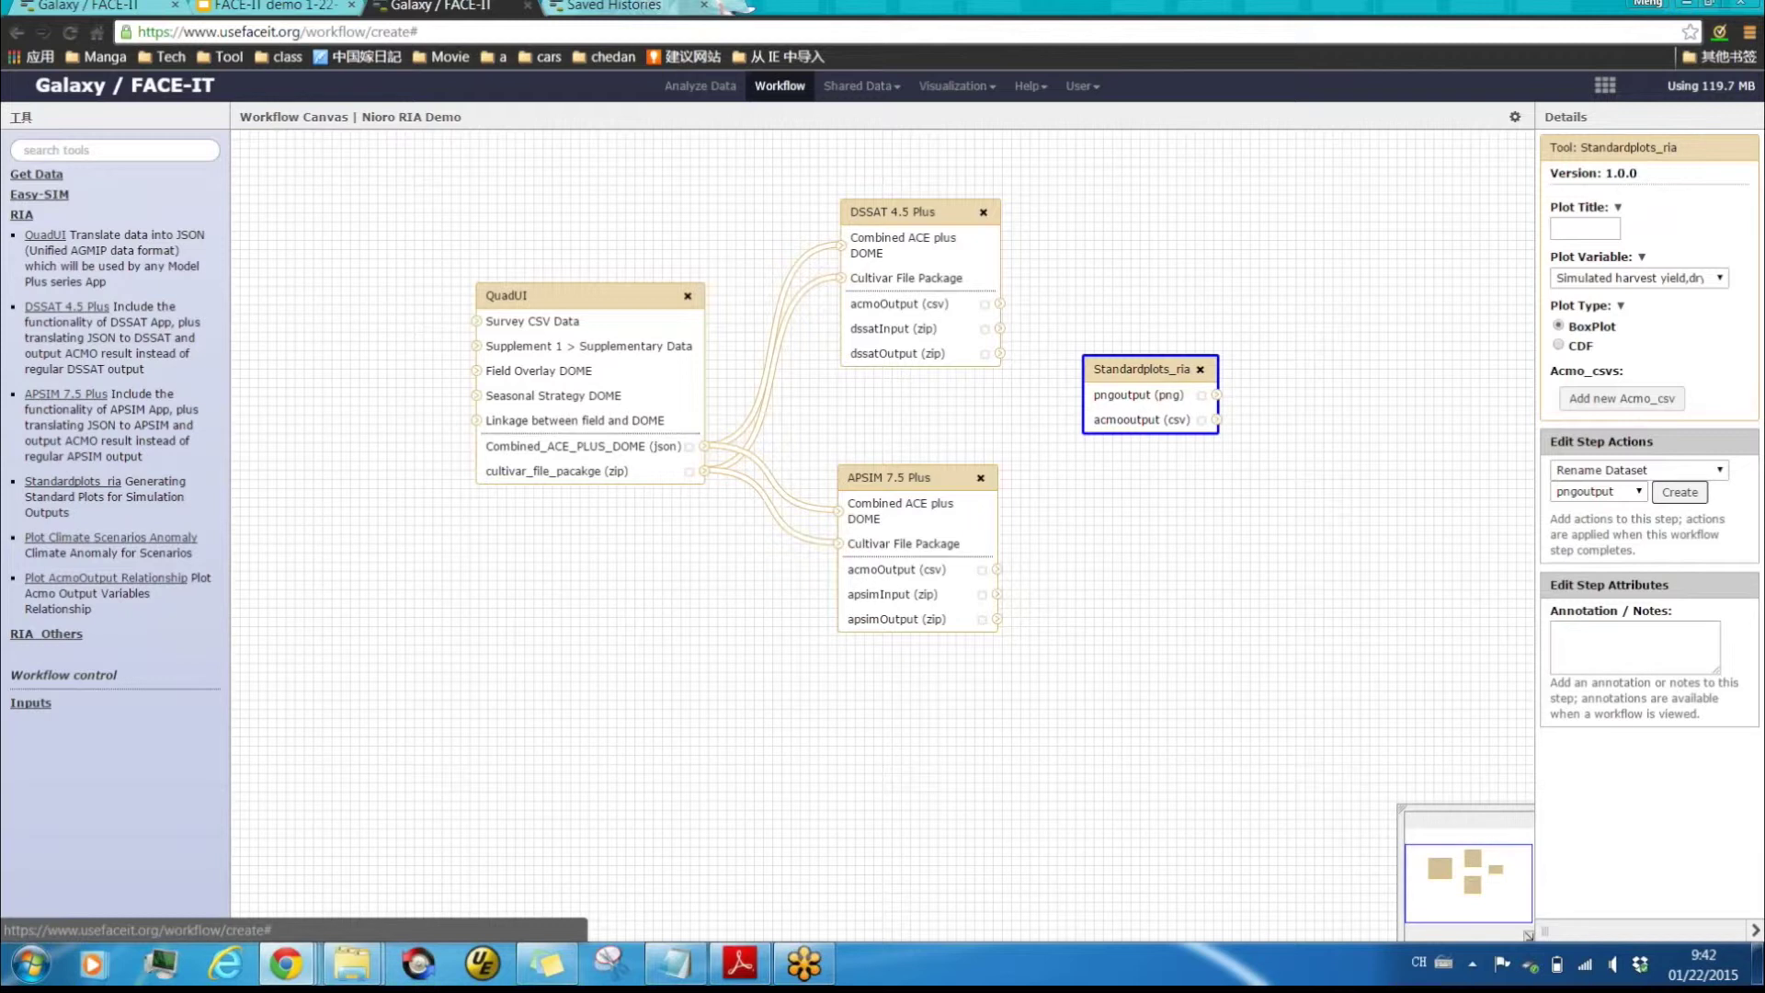
{"action": "left_click", "coordinate": [1584, 228]}
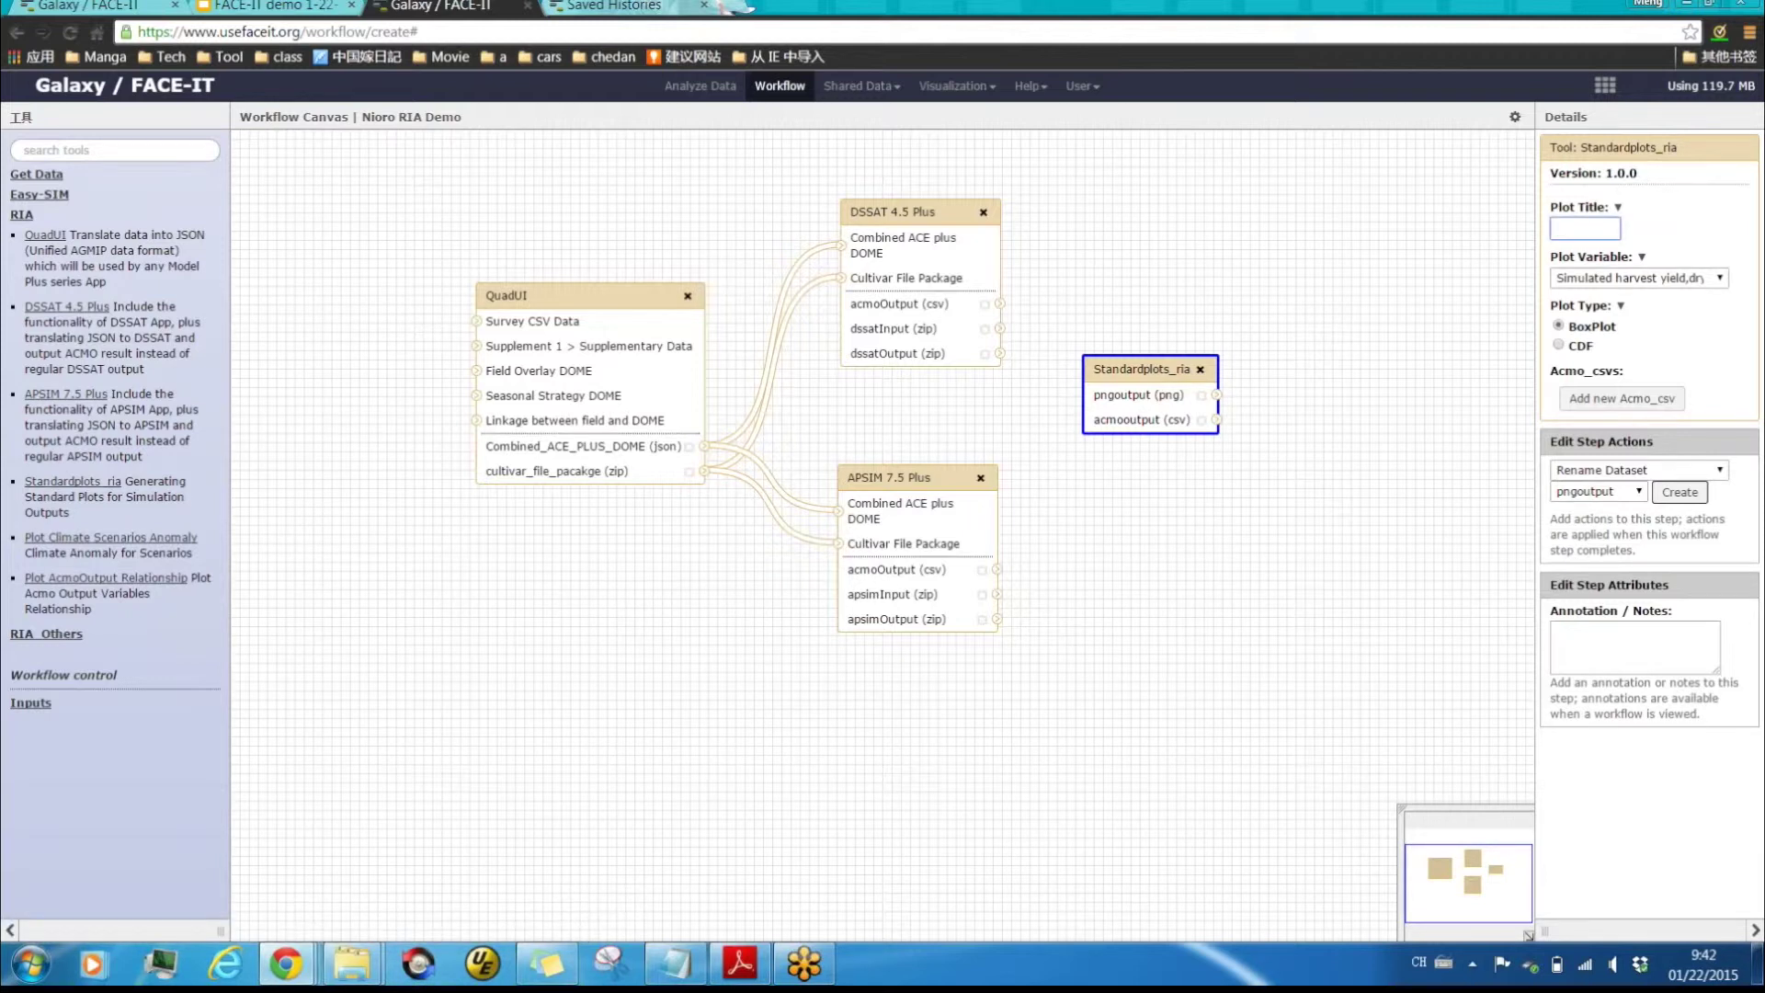
{"action": "type", "text": "yield"}
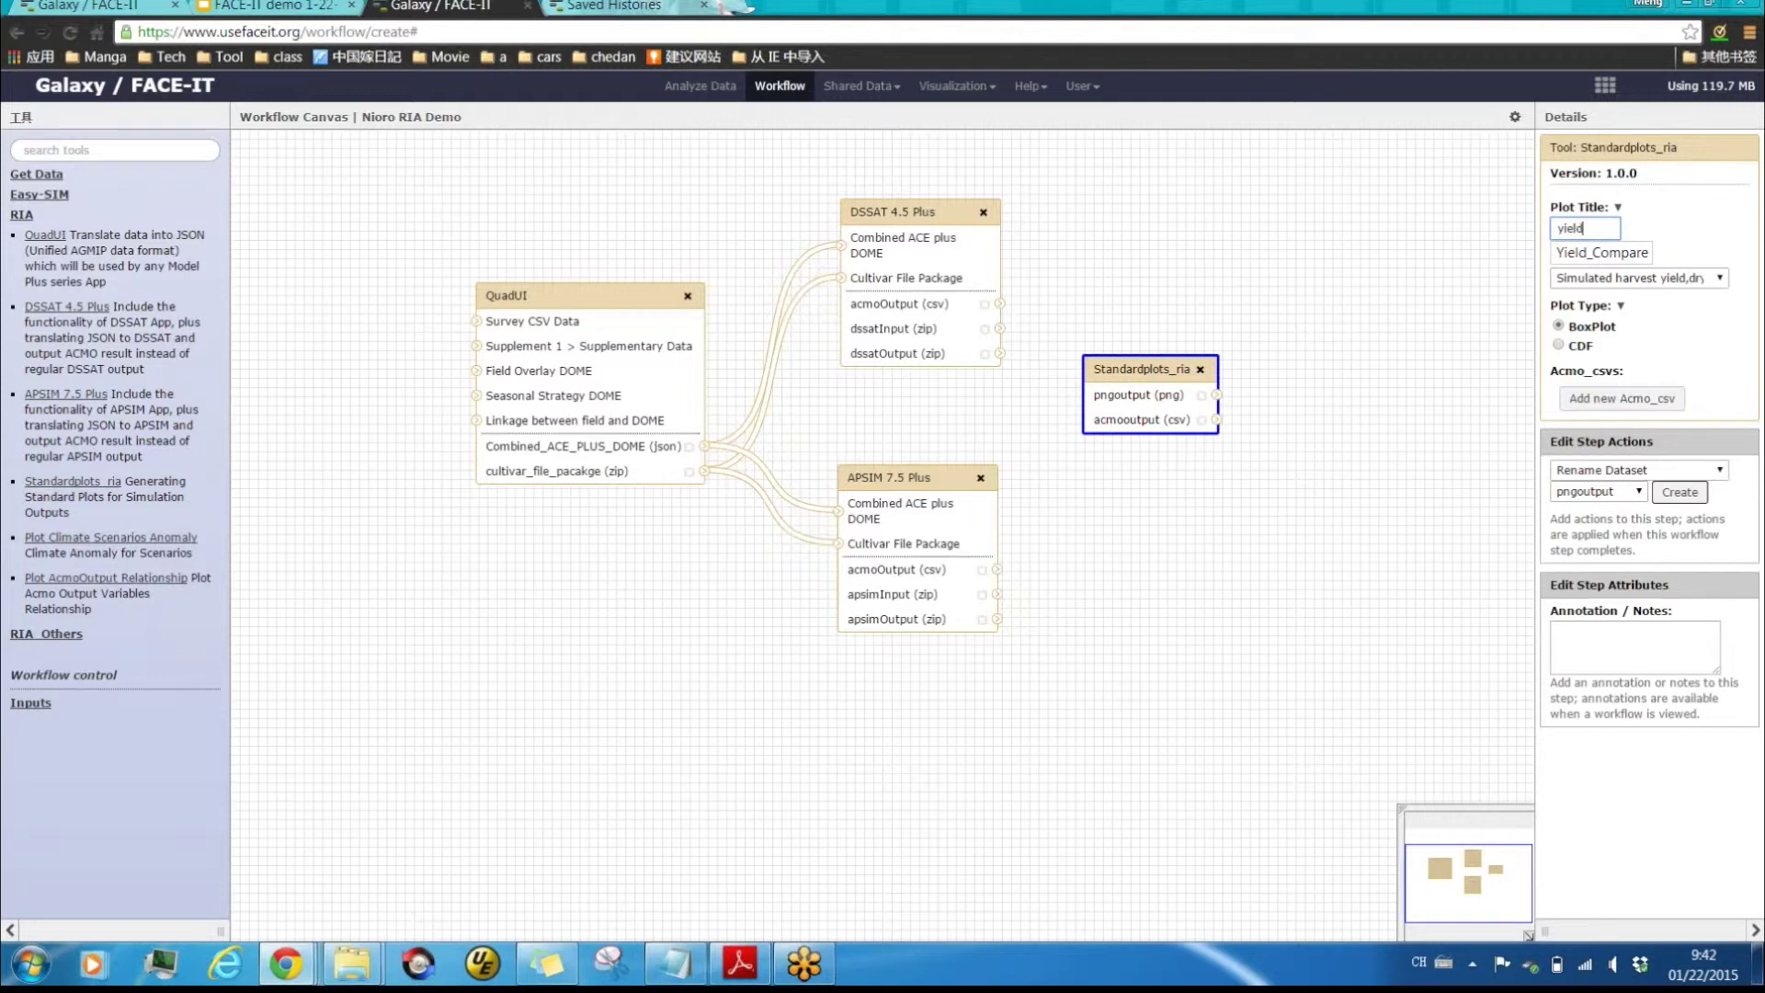
{"action": "key", "text": "Escape"}
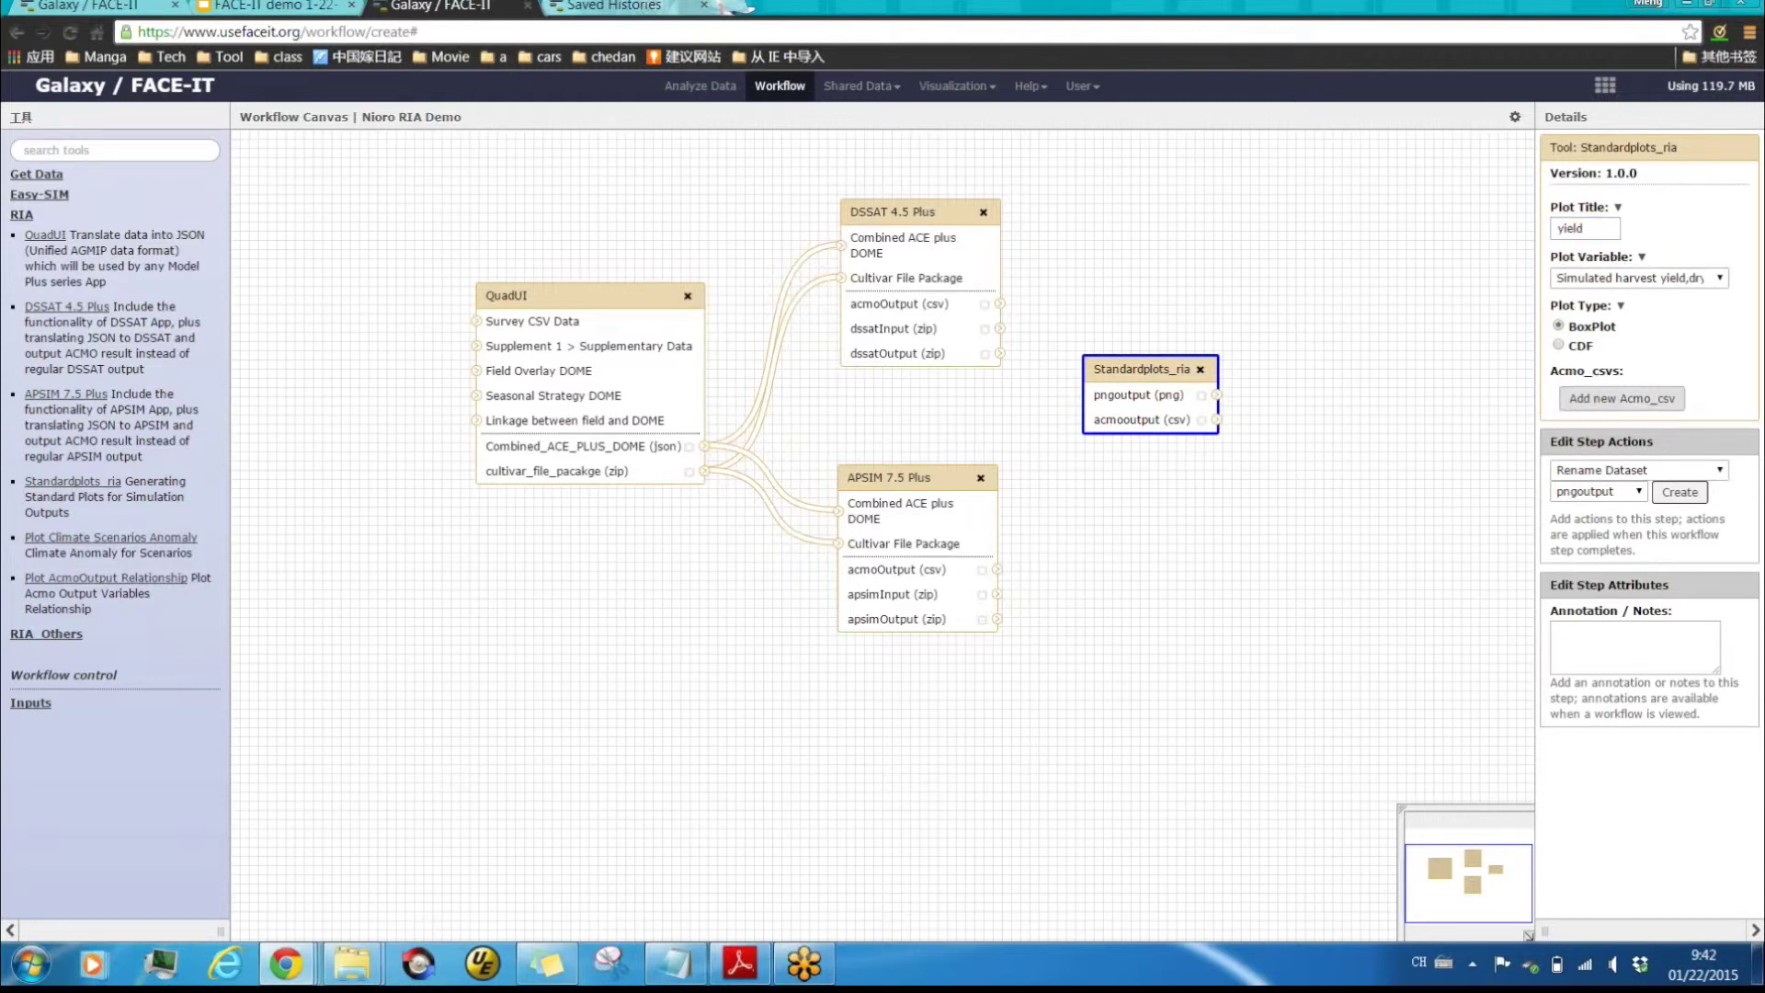
Add two Acmo_csv inputs to Standardplots_ria and connect the DSSAT and APSIM acmoOutput to them, respectively.
{"action": "left_click", "coordinate": [1622, 398]}
{"action": "left_click", "coordinate": [1622, 609]}
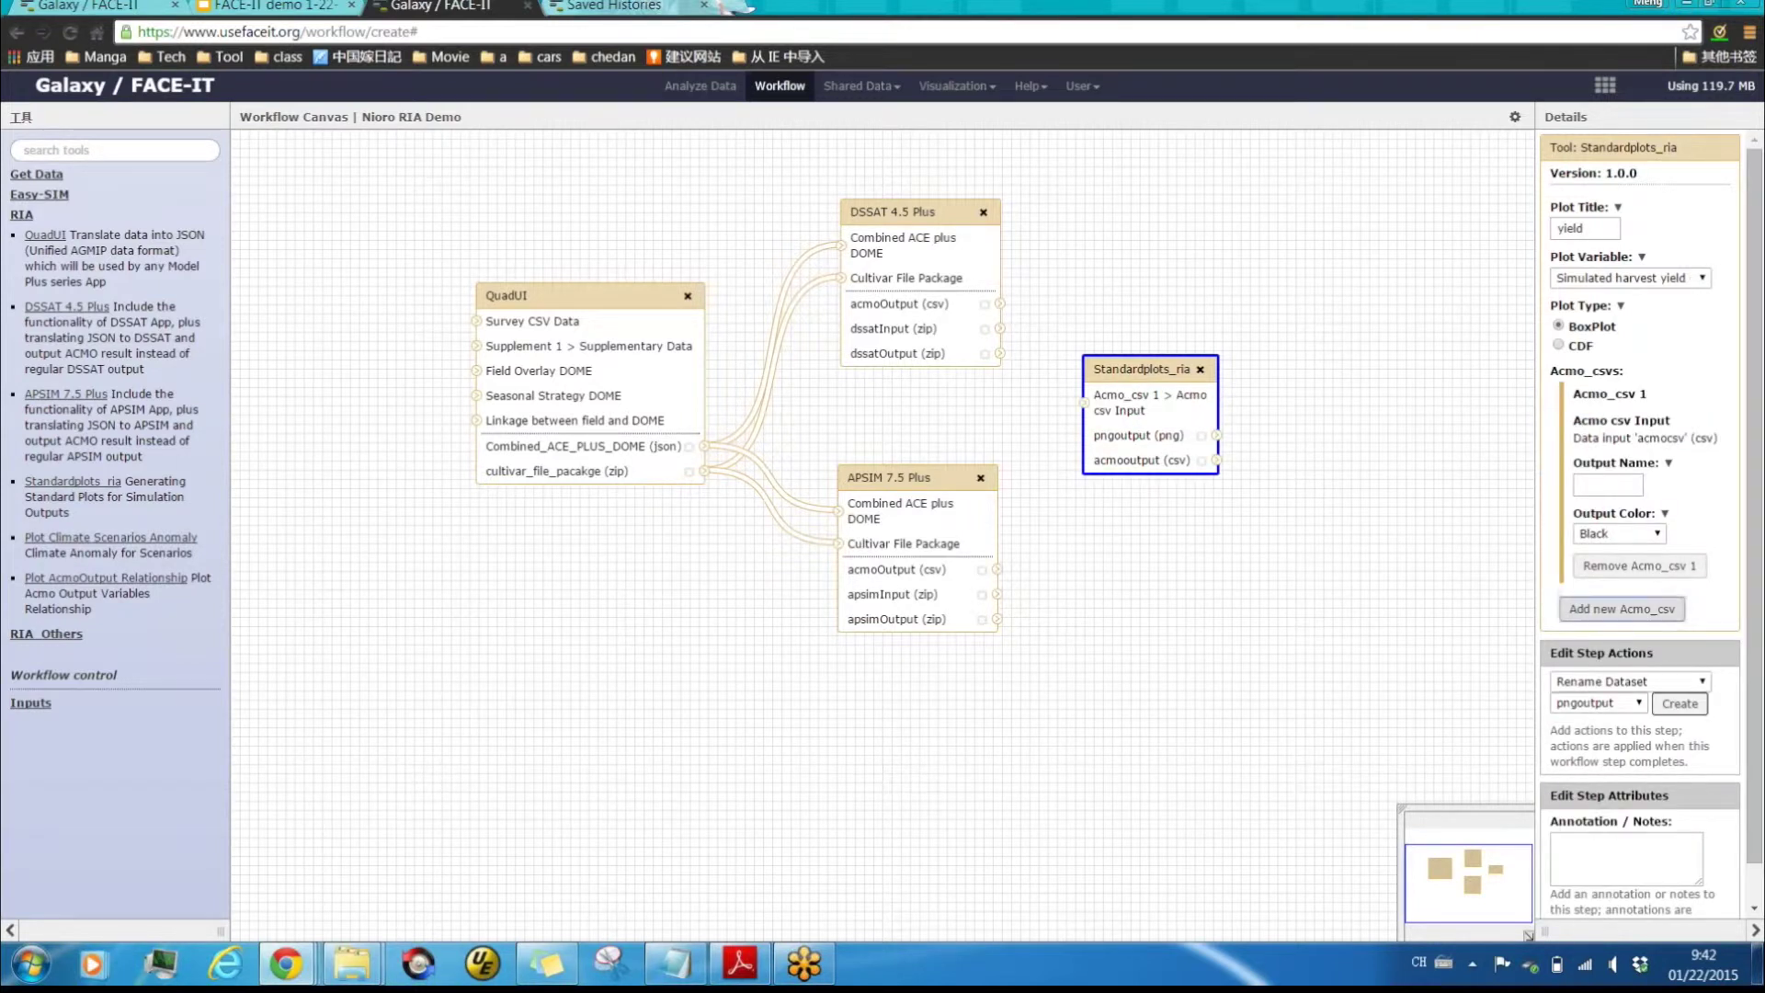
{"action": "left_click_drag", "start_coordinate": [1140, 369], "coordinate": [1163, 356]}
{"action": "left_click_drag", "start_coordinate": [1001, 303], "coordinate": [1108, 390]}
{"action": "left_click_drag", "start_coordinate": [996, 569], "coordinate": [1108, 431]}
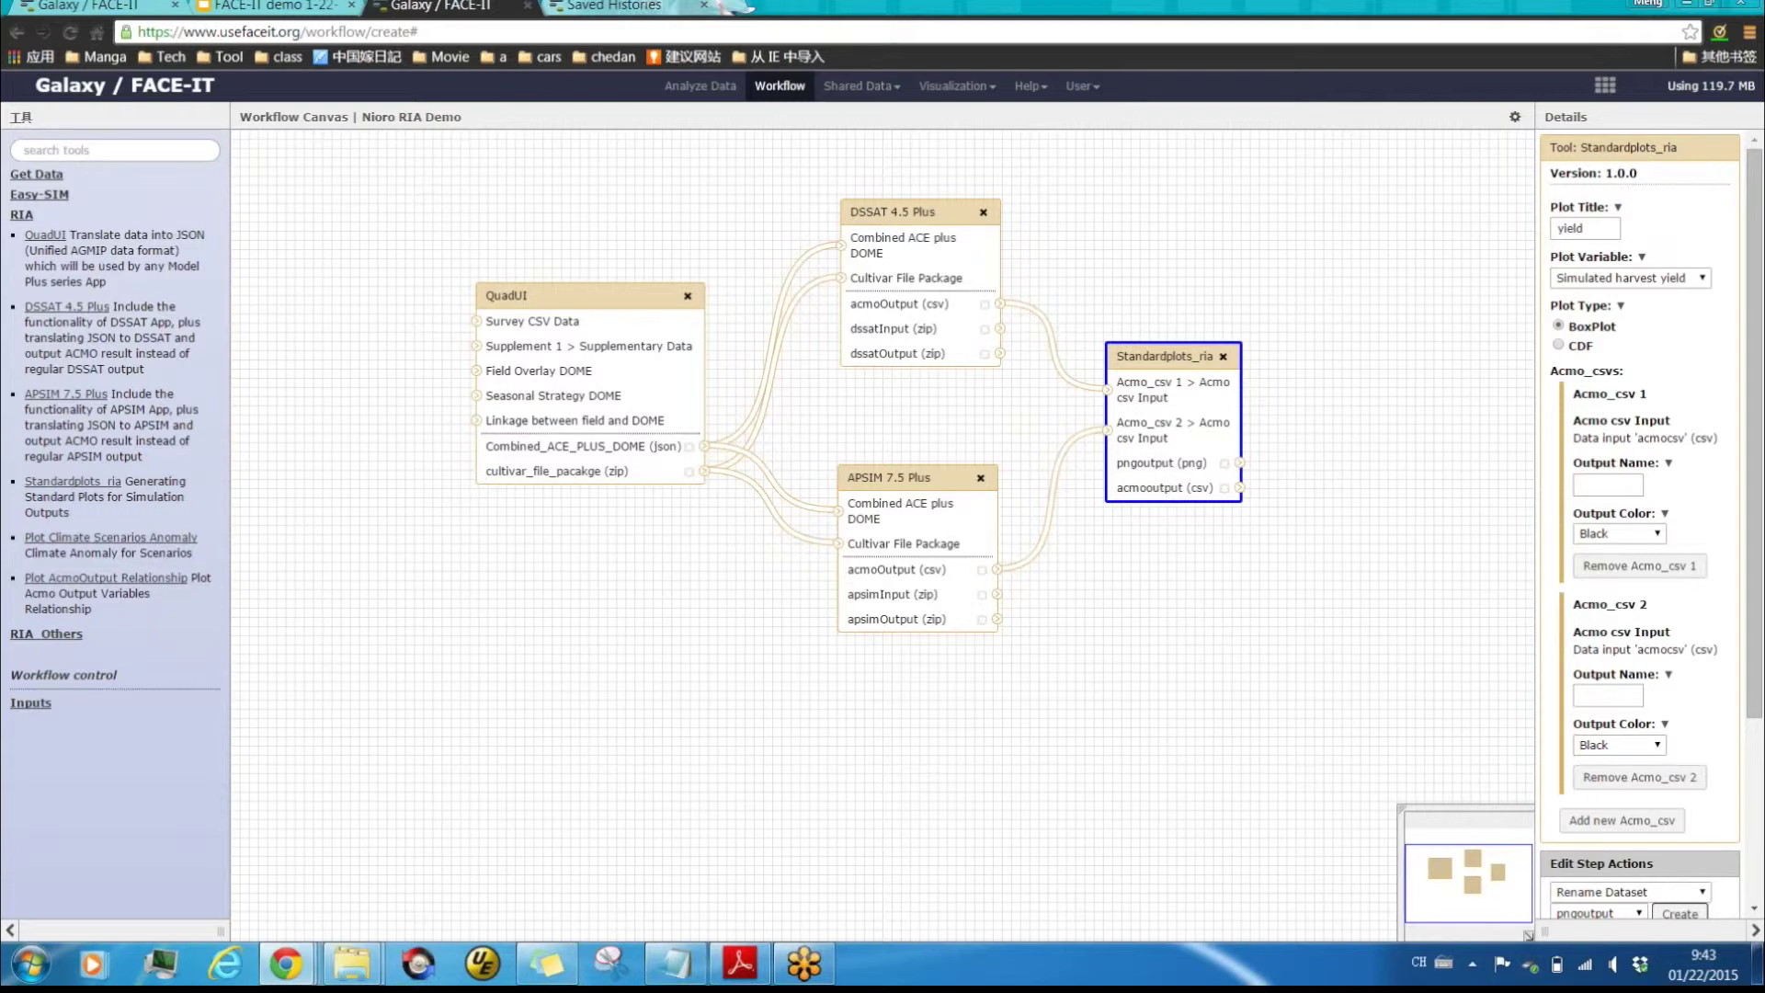
Name the Acmo_csv 1 output "Dssat" and the Acmo_csv 2 output "Apsim" in Standardplots_ria.
{"action": "left_click", "coordinate": [1607, 485]}
{"action": "type", "text": "Dsssat"}
{"action": "key", "text": "Left"}
{"action": "key", "text": "Left"}
{"action": "key", "text": "BackSpace"}
{"action": "left_click", "coordinate": [1608, 695]}
{"action": "type", "text": "Apsim"}
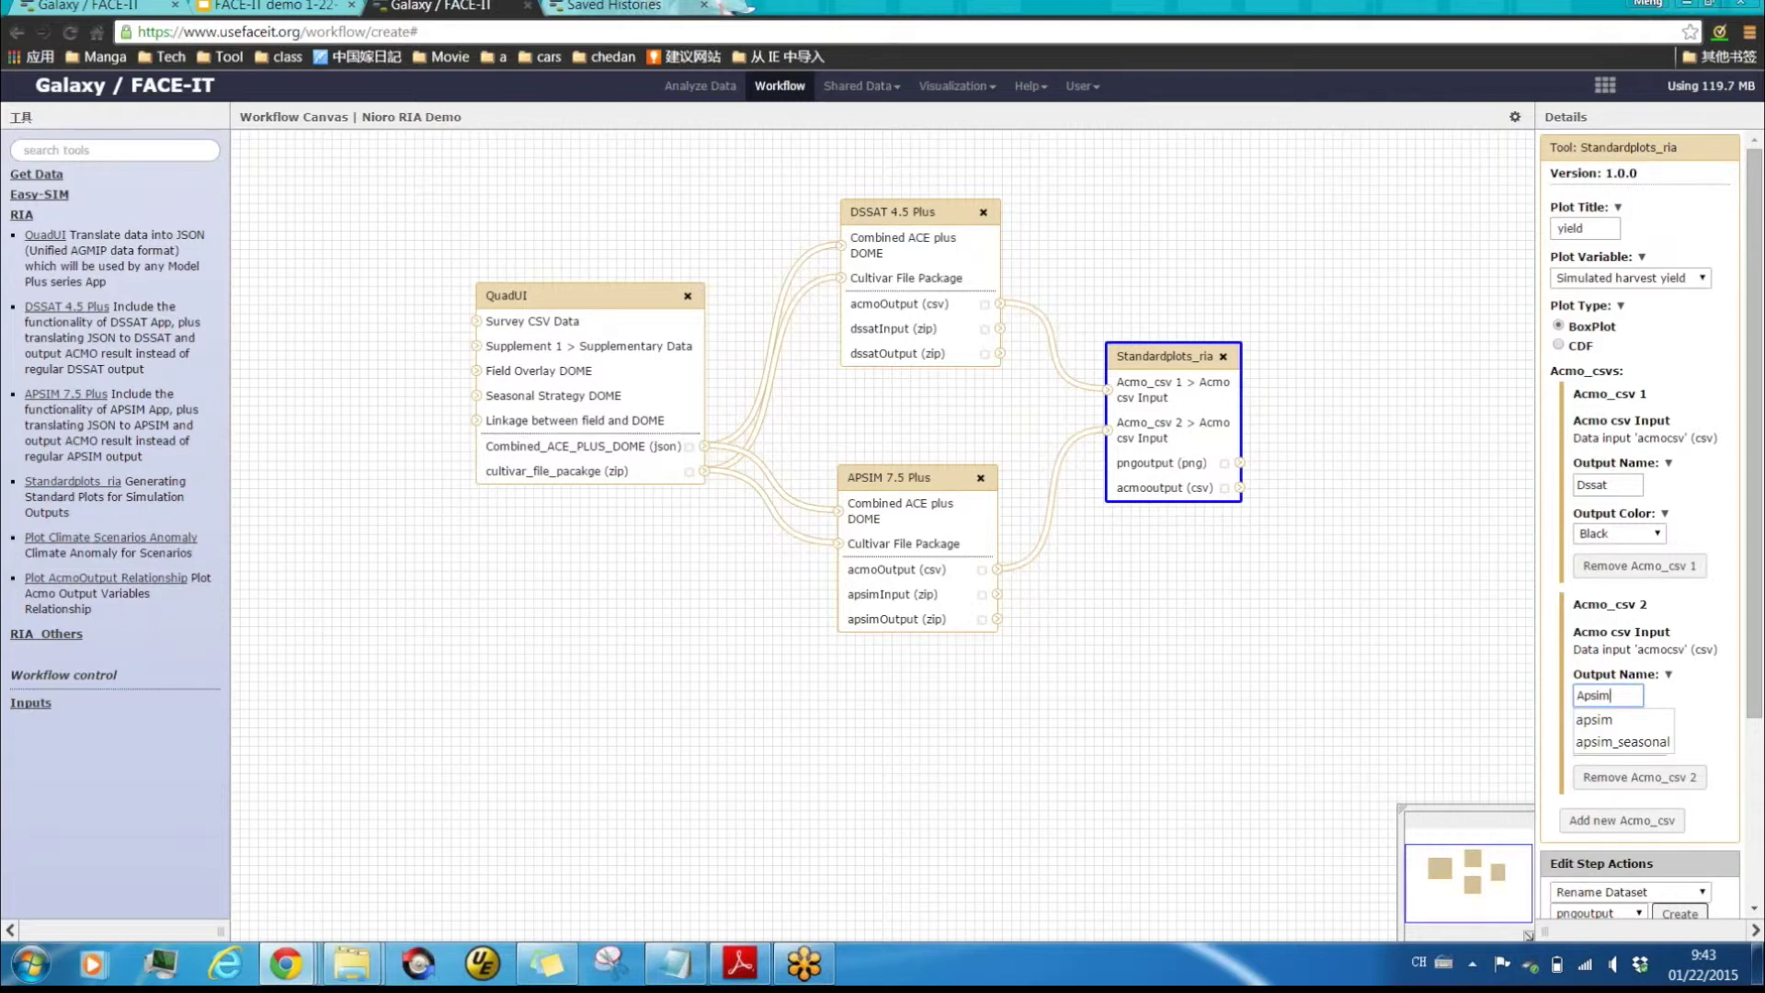
Save the Nioro RIA Demo workflow and bring up its run form.
{"action": "left_click", "coordinate": [1516, 117]}
{"action": "left_click", "coordinate": [1472, 131]}
{"action": "left_click", "coordinate": [1515, 117]}
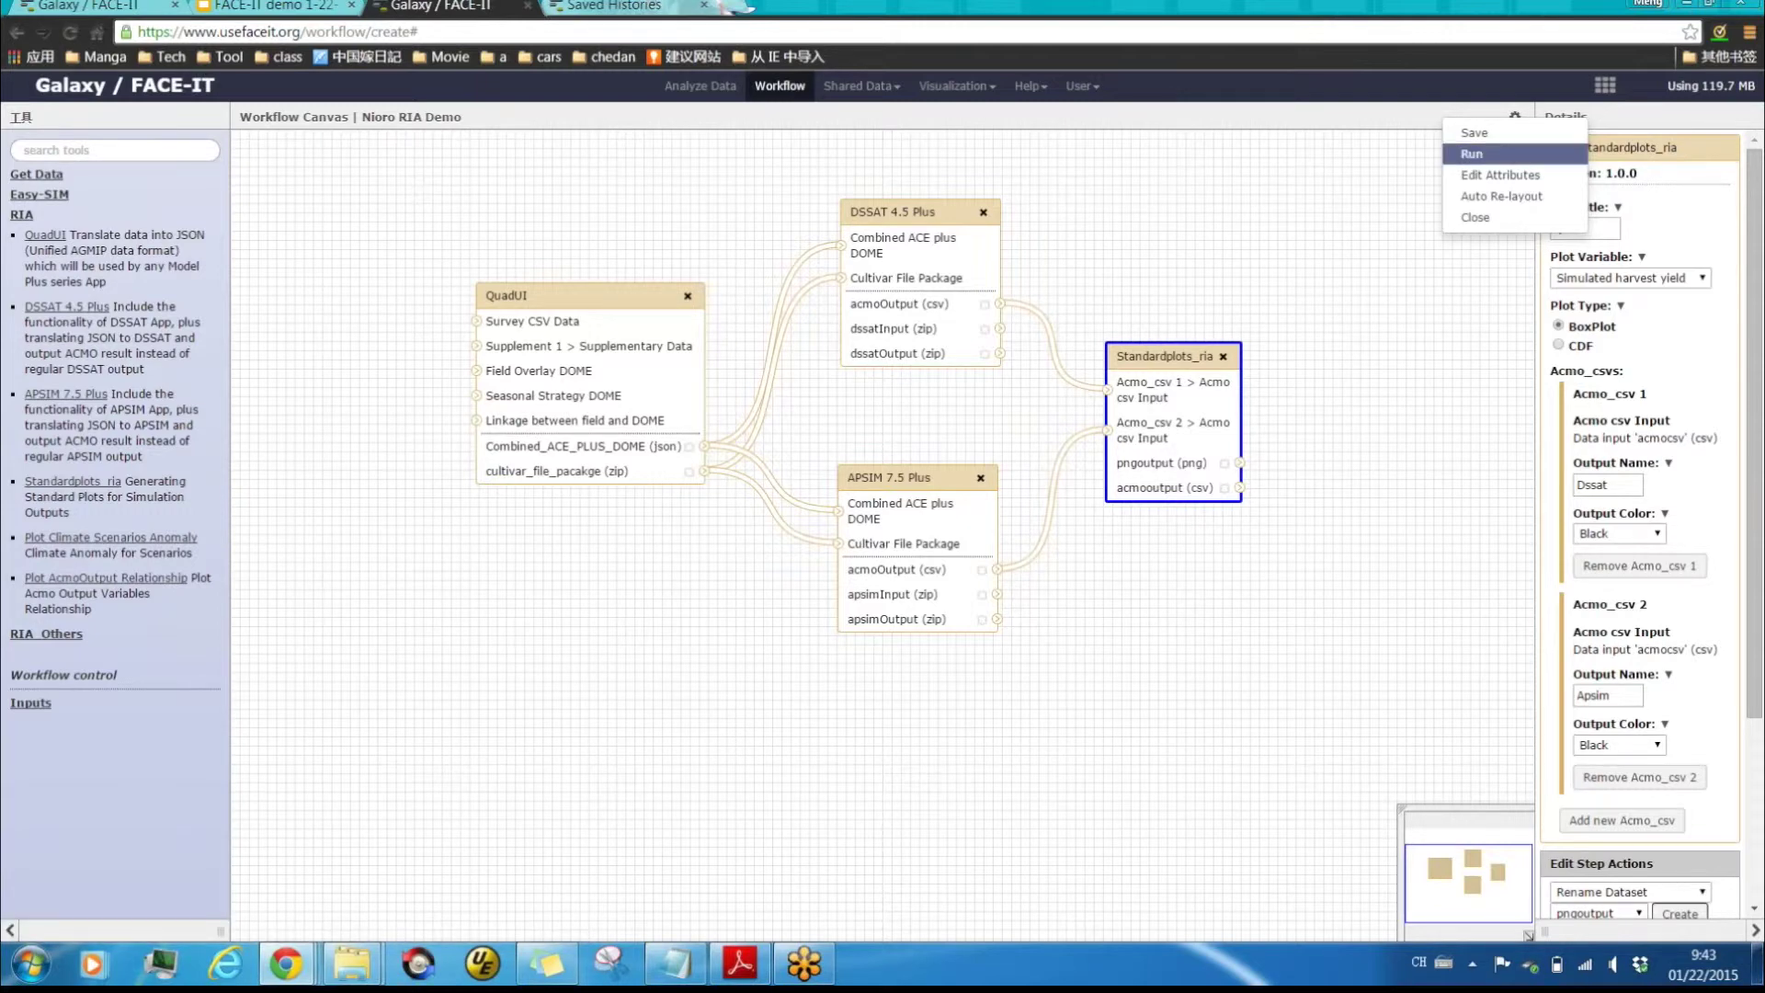
{"action": "left_click", "coordinate": [1472, 154]}
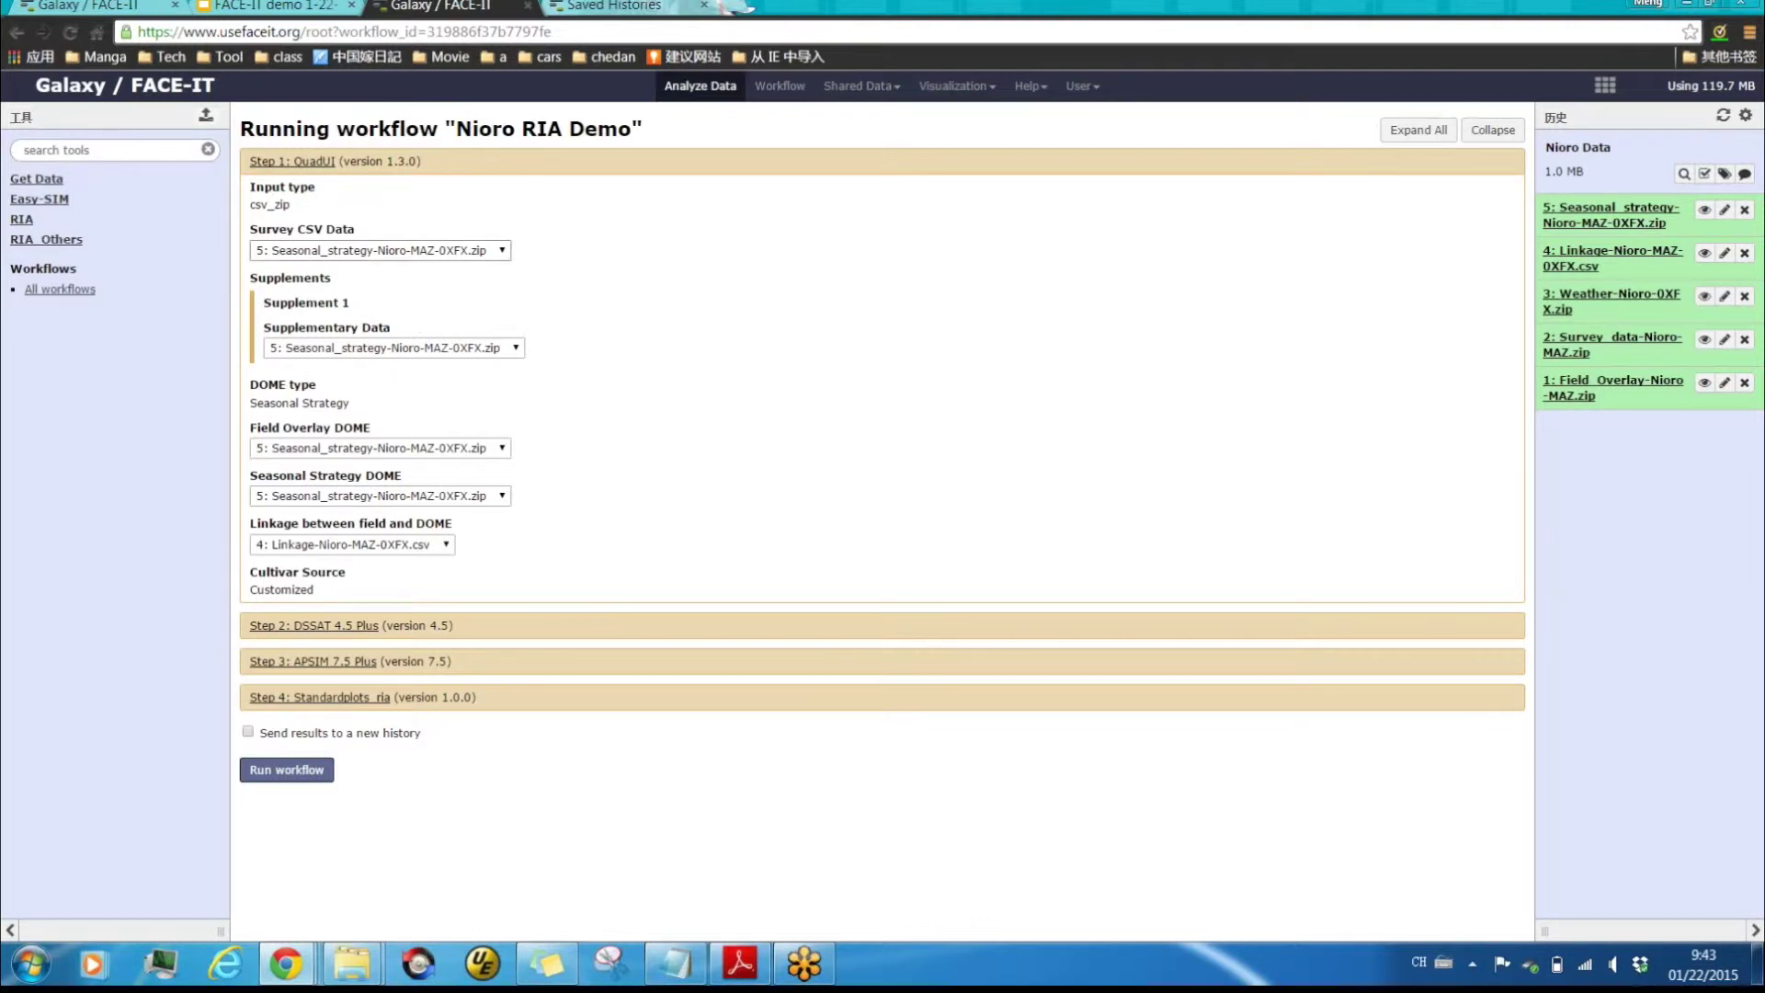
Choose Survey_data-Nioro-MAZ.zip as QuadUI's Survey CSV Data for the workflow run.
{"action": "left_click", "coordinate": [380, 250]}
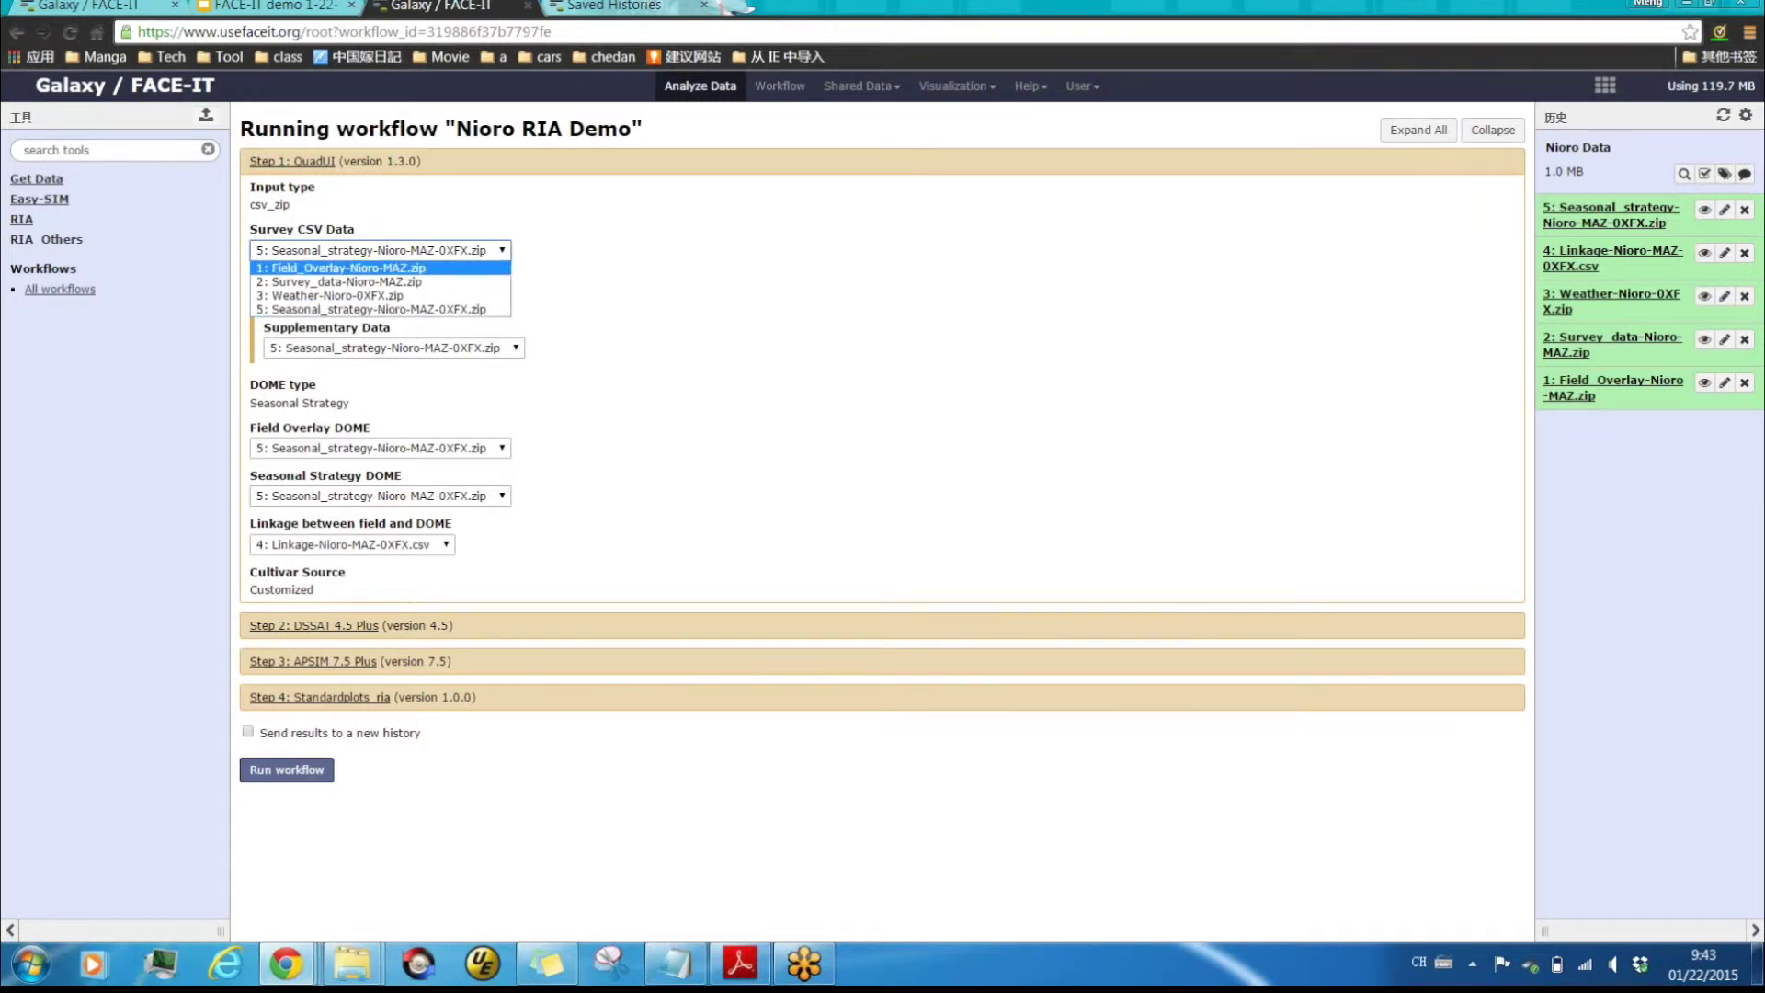
{"action": "left_click", "coordinate": [379, 268]}
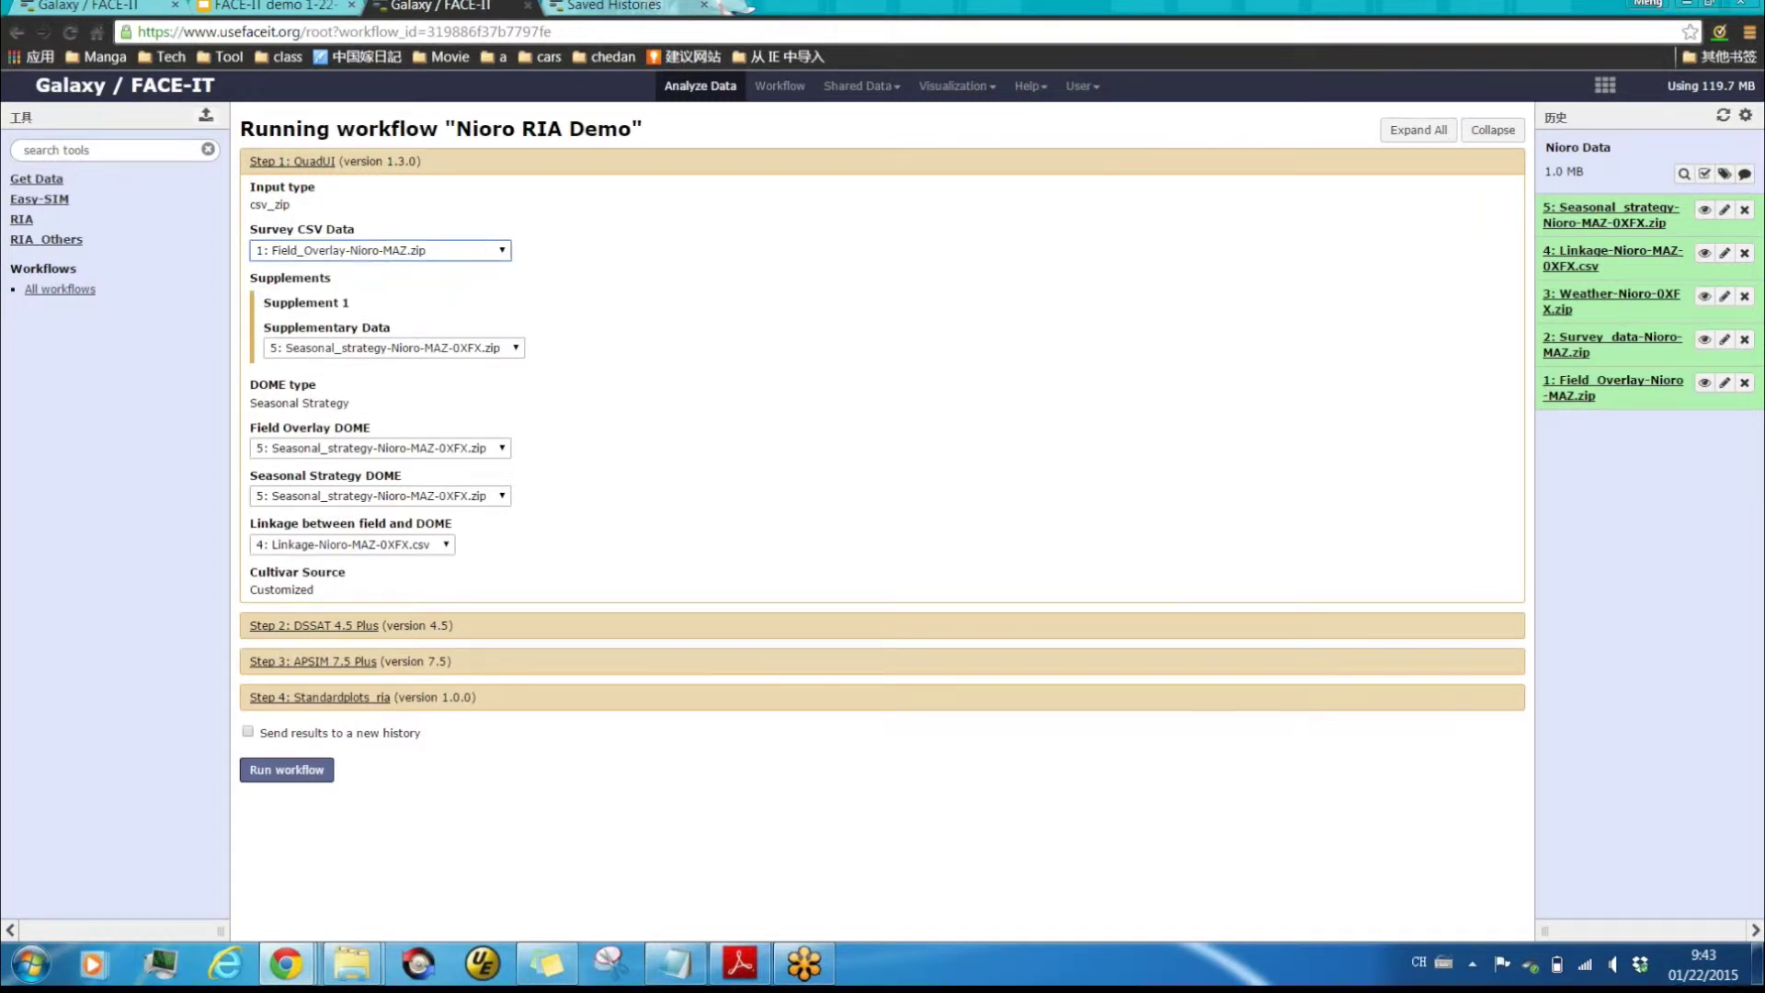
{"action": "left_click", "coordinate": [486, 250]}
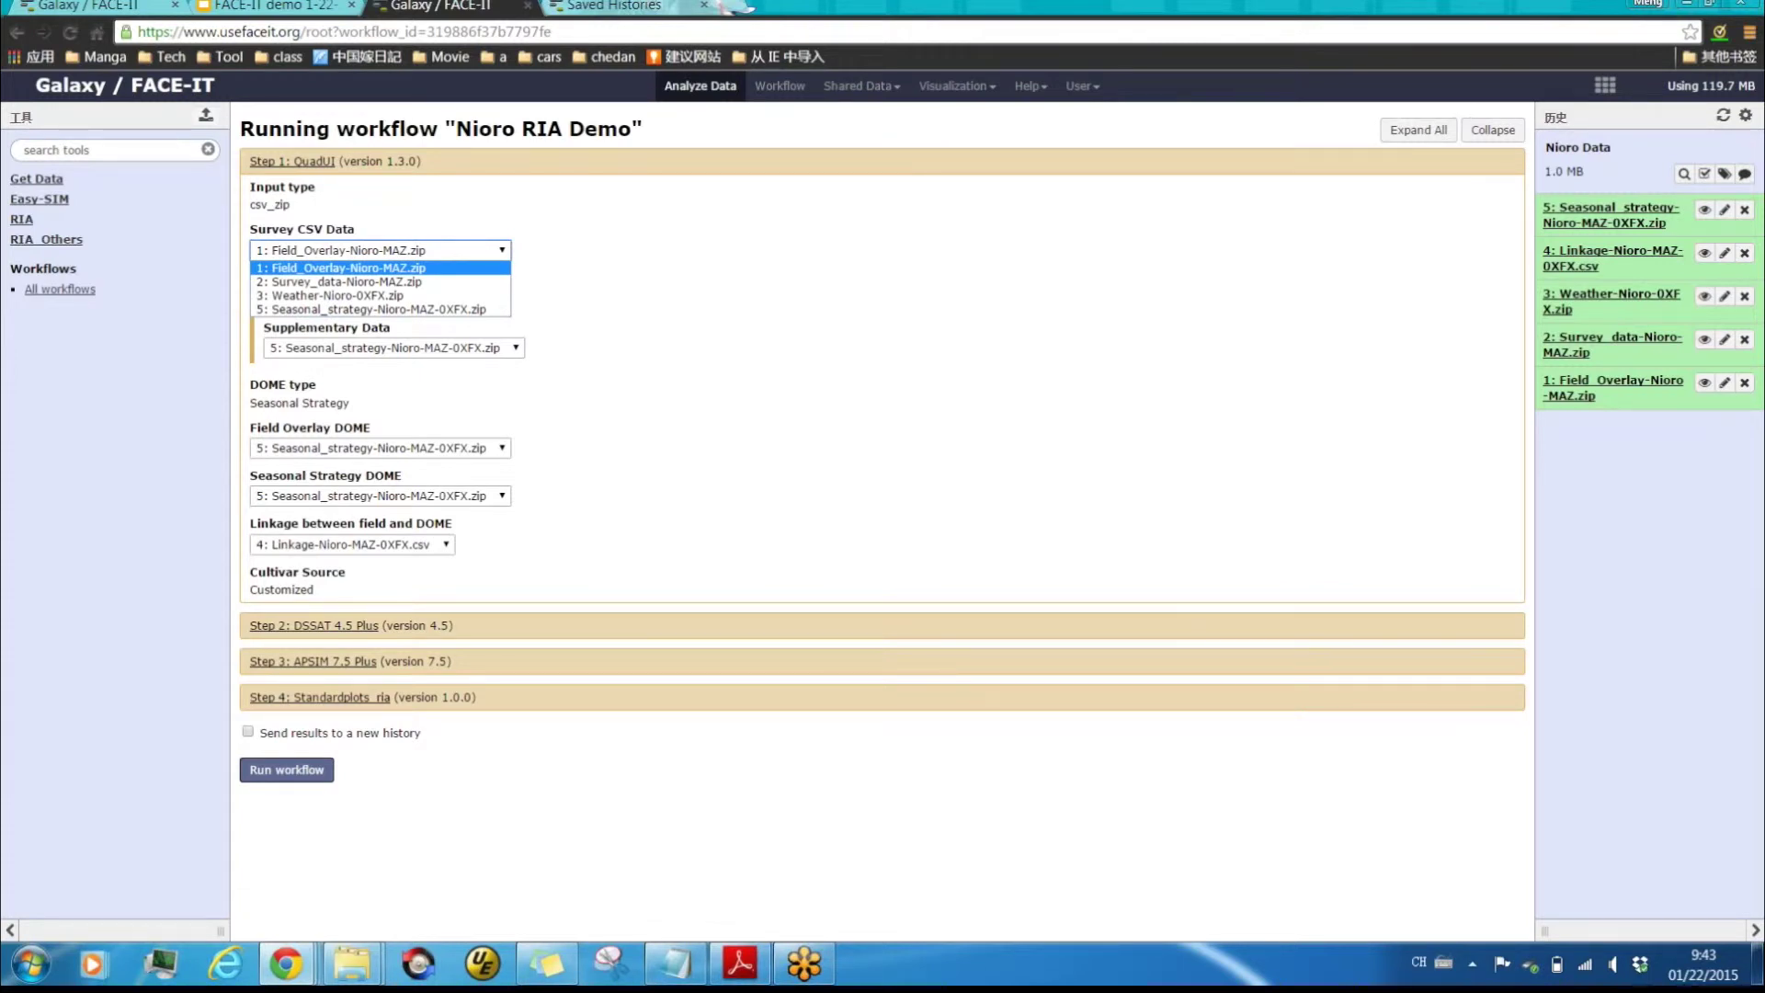
{"action": "key", "text": "Down"}
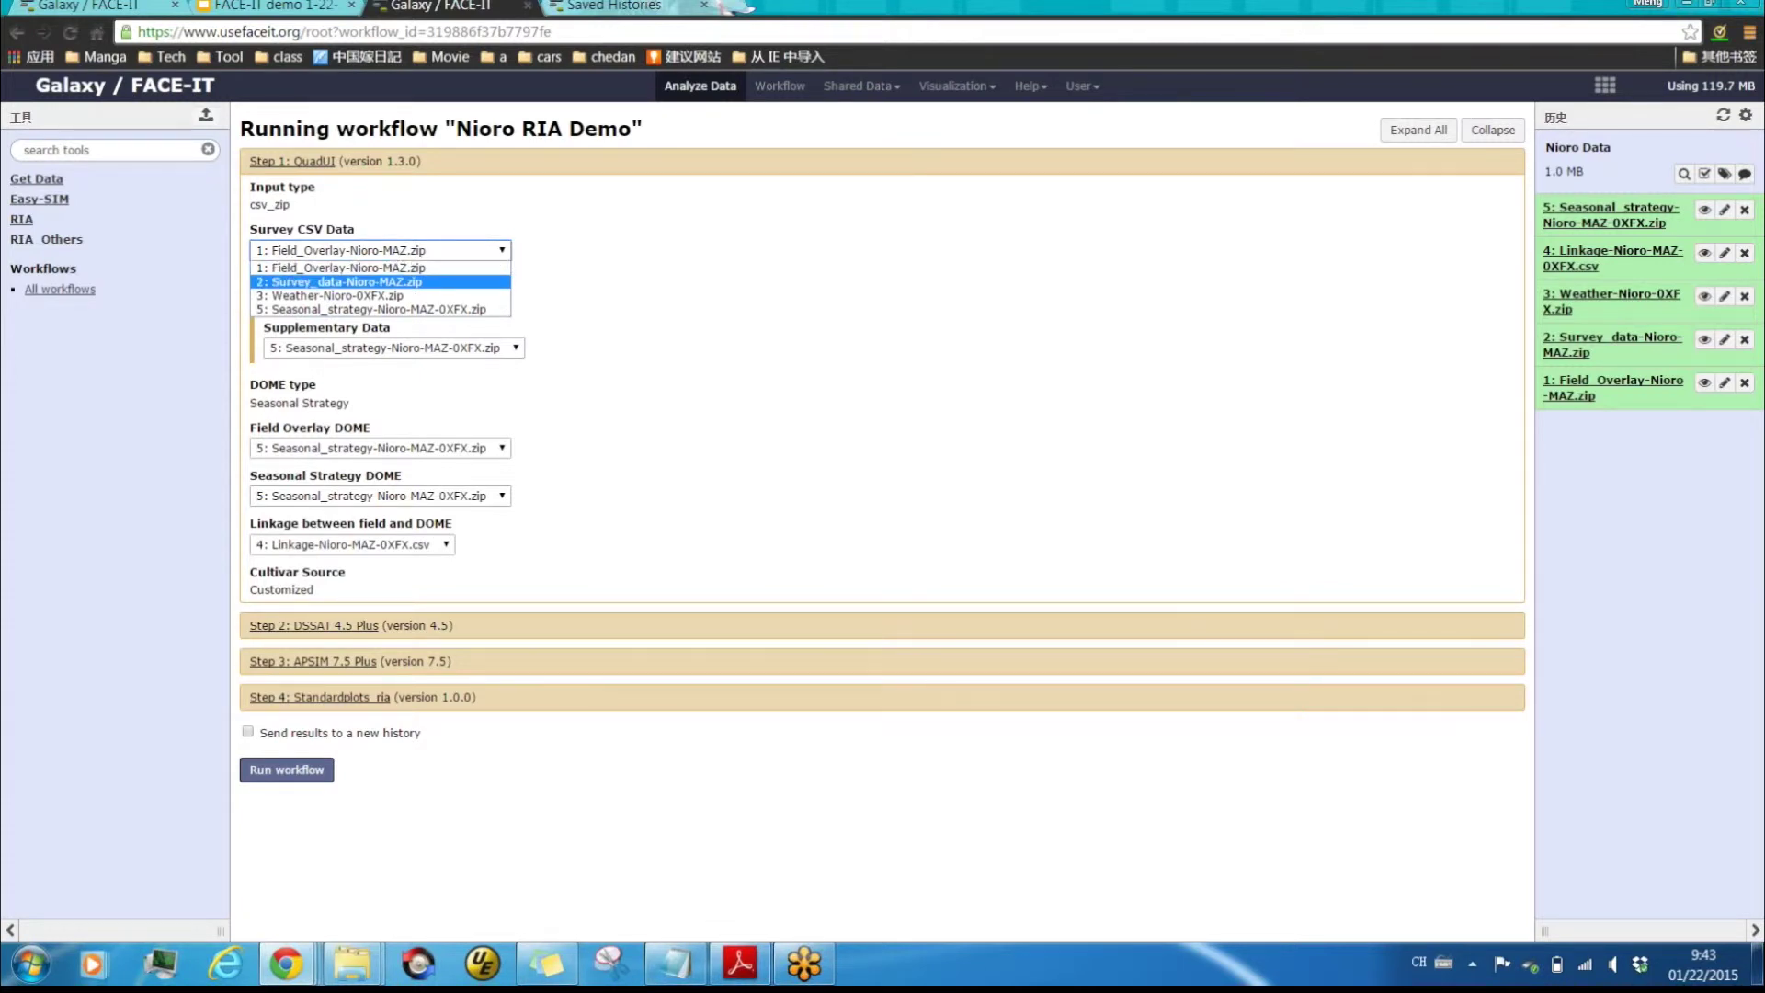
{"action": "key", "text": "Return"}
Choose Weather-Nioro-0XFX.zip as the Supplementary Data of QuadUI's Supplement 1.
{"action": "key", "text": "Tab"}
{"action": "key", "text": "alt+Down"}
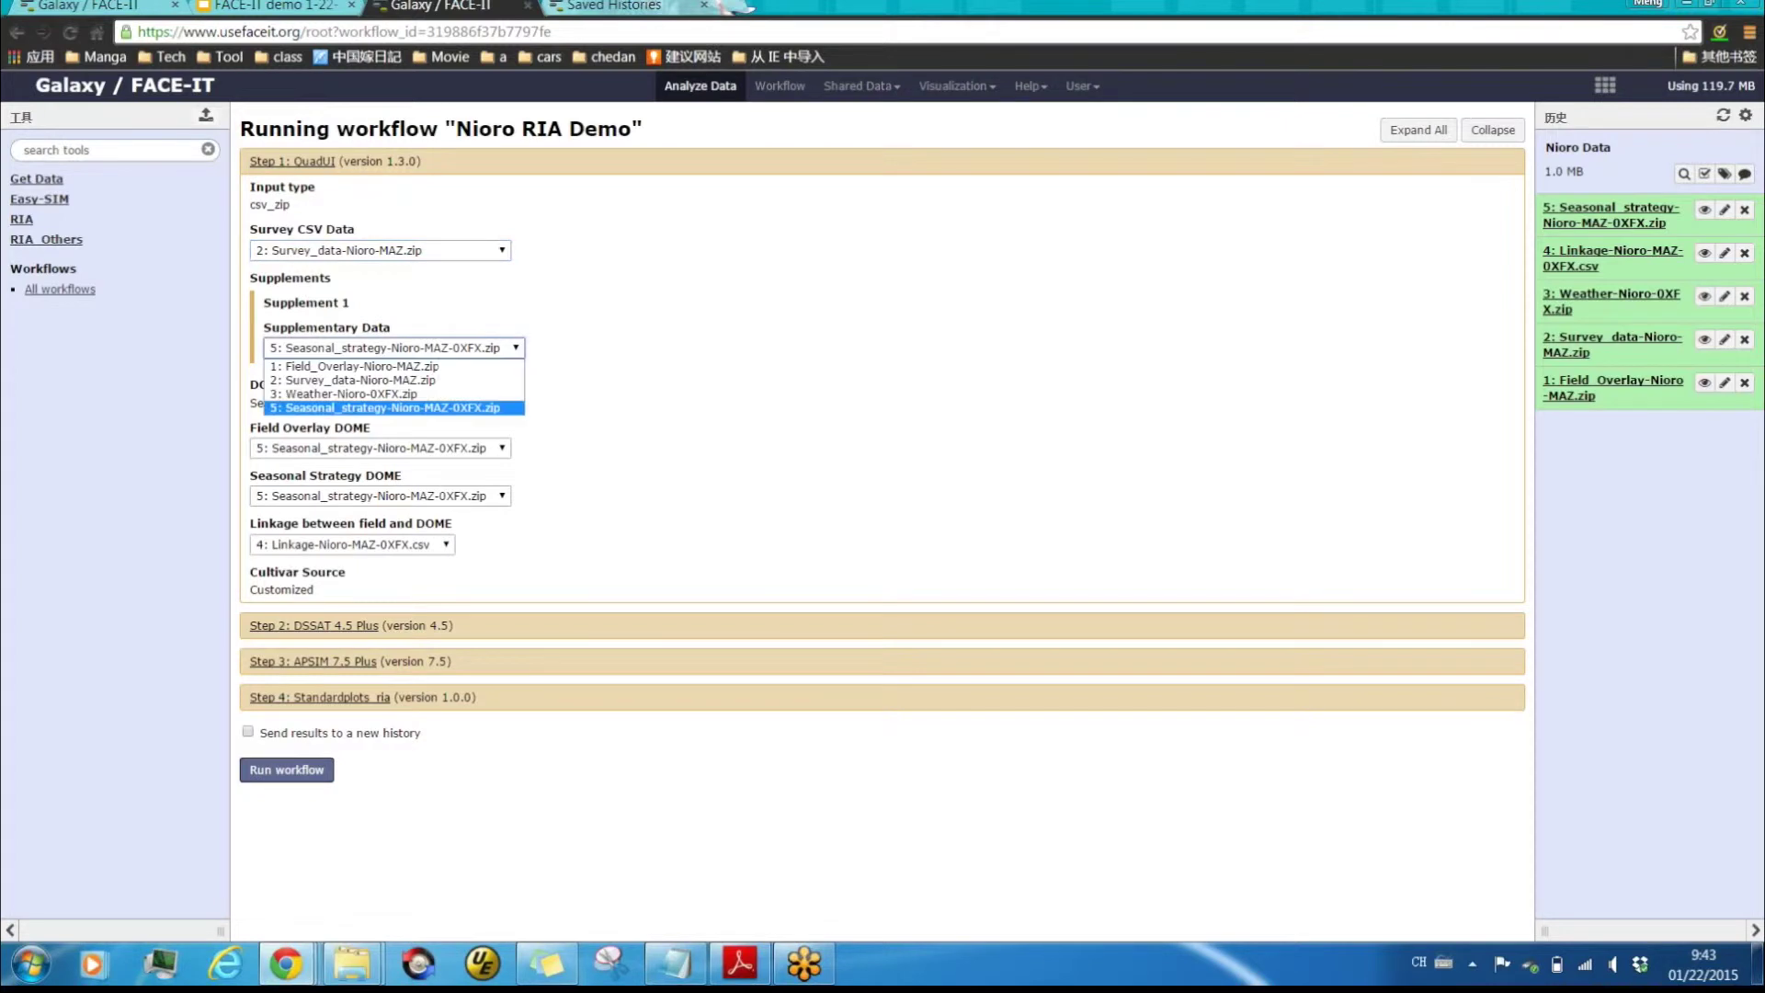
{"action": "key", "text": "Up"}
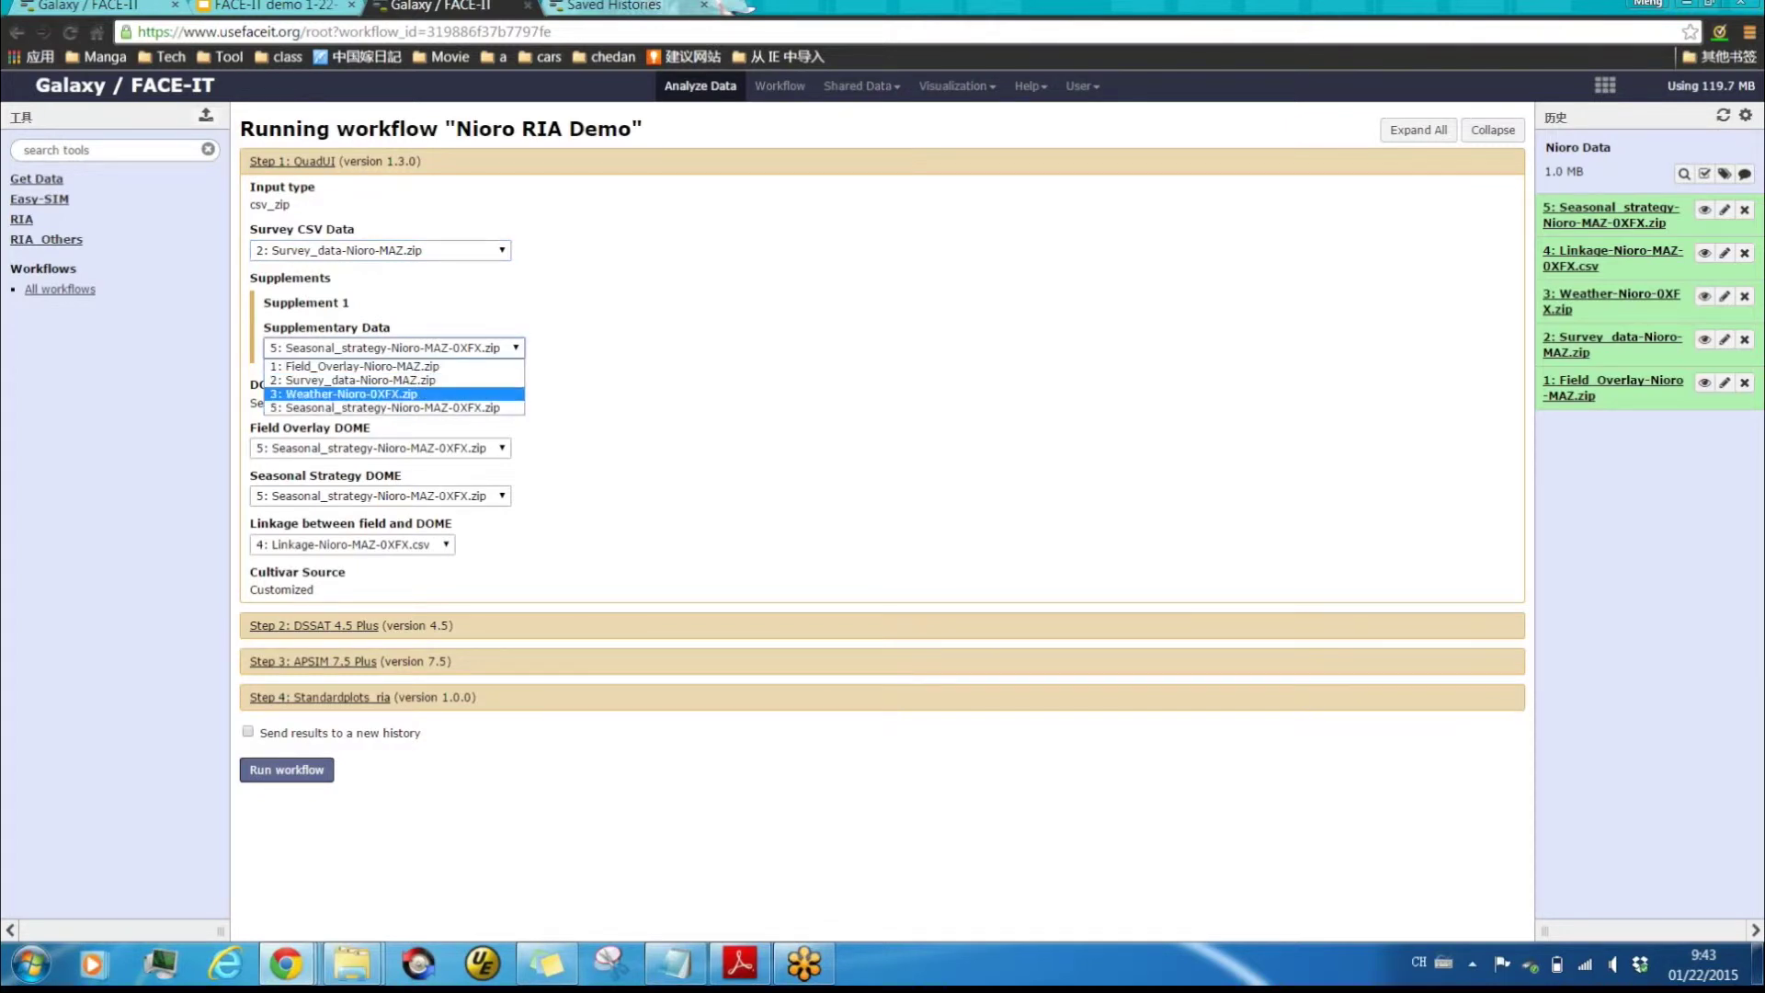
{"action": "key", "text": "Return"}
Choose Field_Overlay-Nioro-MAZ.zip as QuadUI's Field Overlay DOME.
{"action": "key", "text": "Tab"}
{"action": "key", "text": "alt+Down"}
{"action": "key", "text": "Up"}
{"action": "key", "text": "Up"}
{"action": "key", "text": "Up"}
{"action": "key", "text": "Up"}
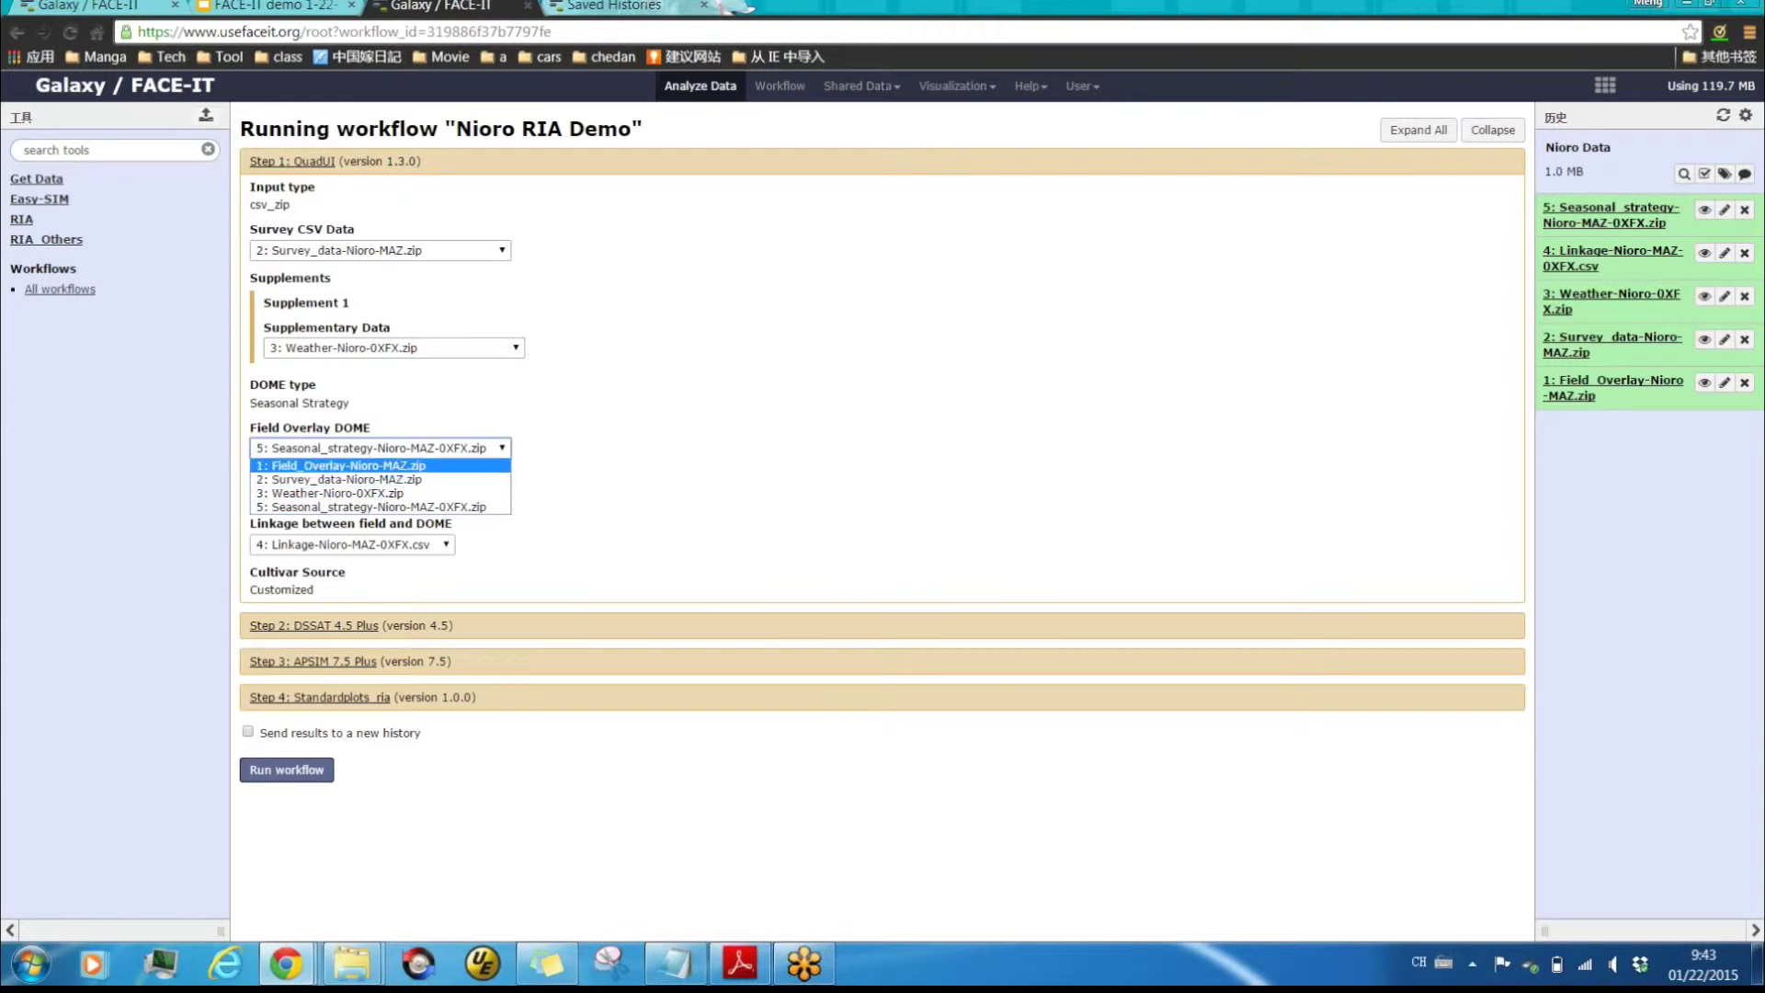
{"action": "key", "text": "Return"}
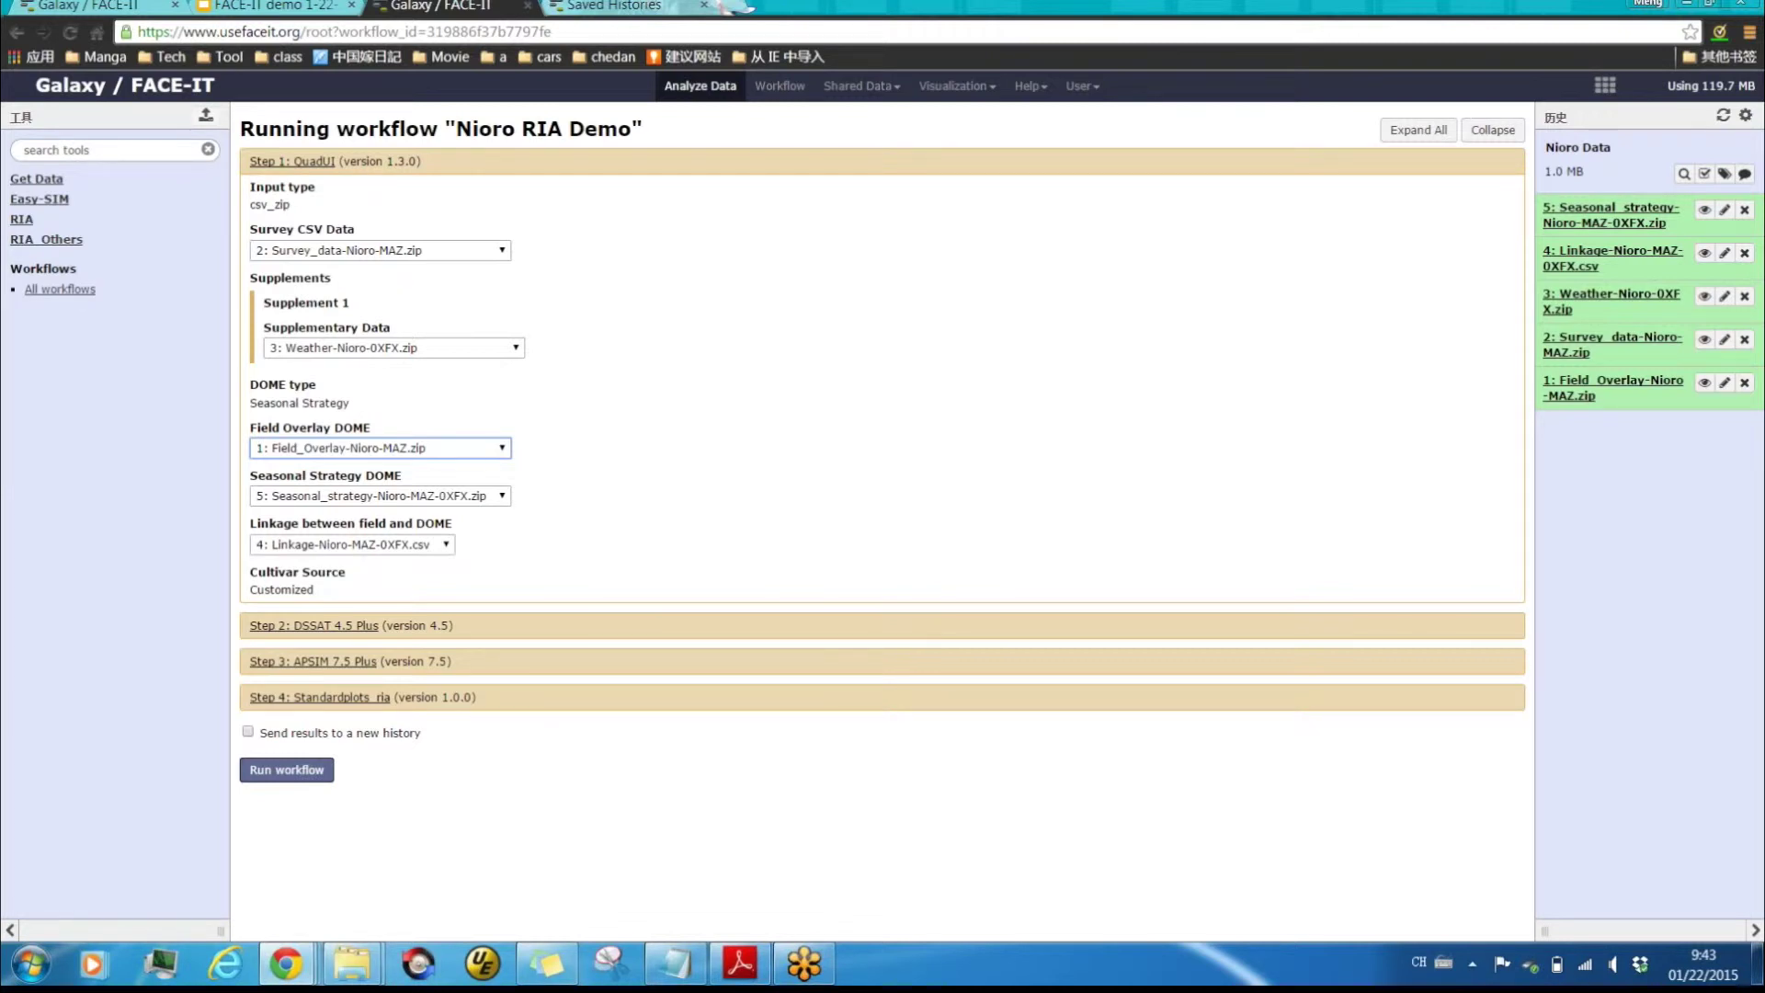
Send the results to a new history named "Nioro RIA Result" and run the workflow.
{"action": "left_click", "coordinate": [247, 731]}
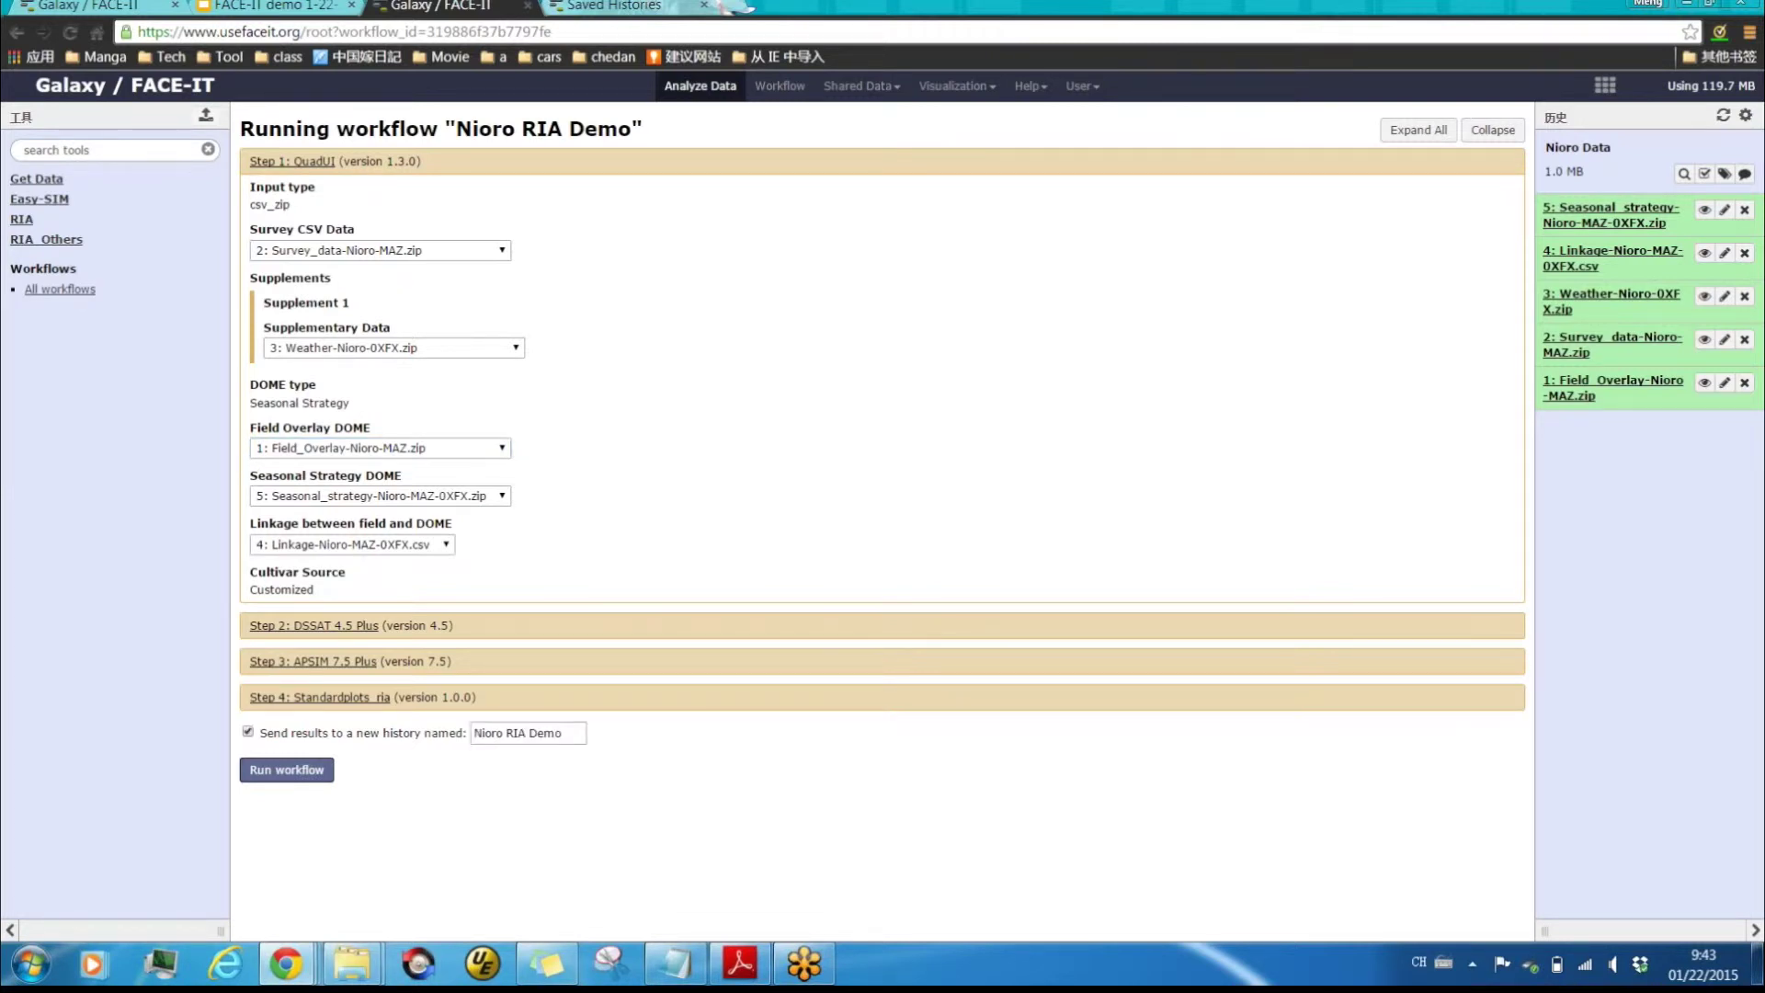
{"action": "left_click", "coordinate": [562, 733]}
{"action": "key", "text": "BackSpace"}
{"action": "key", "text": "BackSpace"}
{"action": "key", "text": "BackSpace"}
{"action": "key", "text": "BackSpace"}
{"action": "type", "text": "Result"}
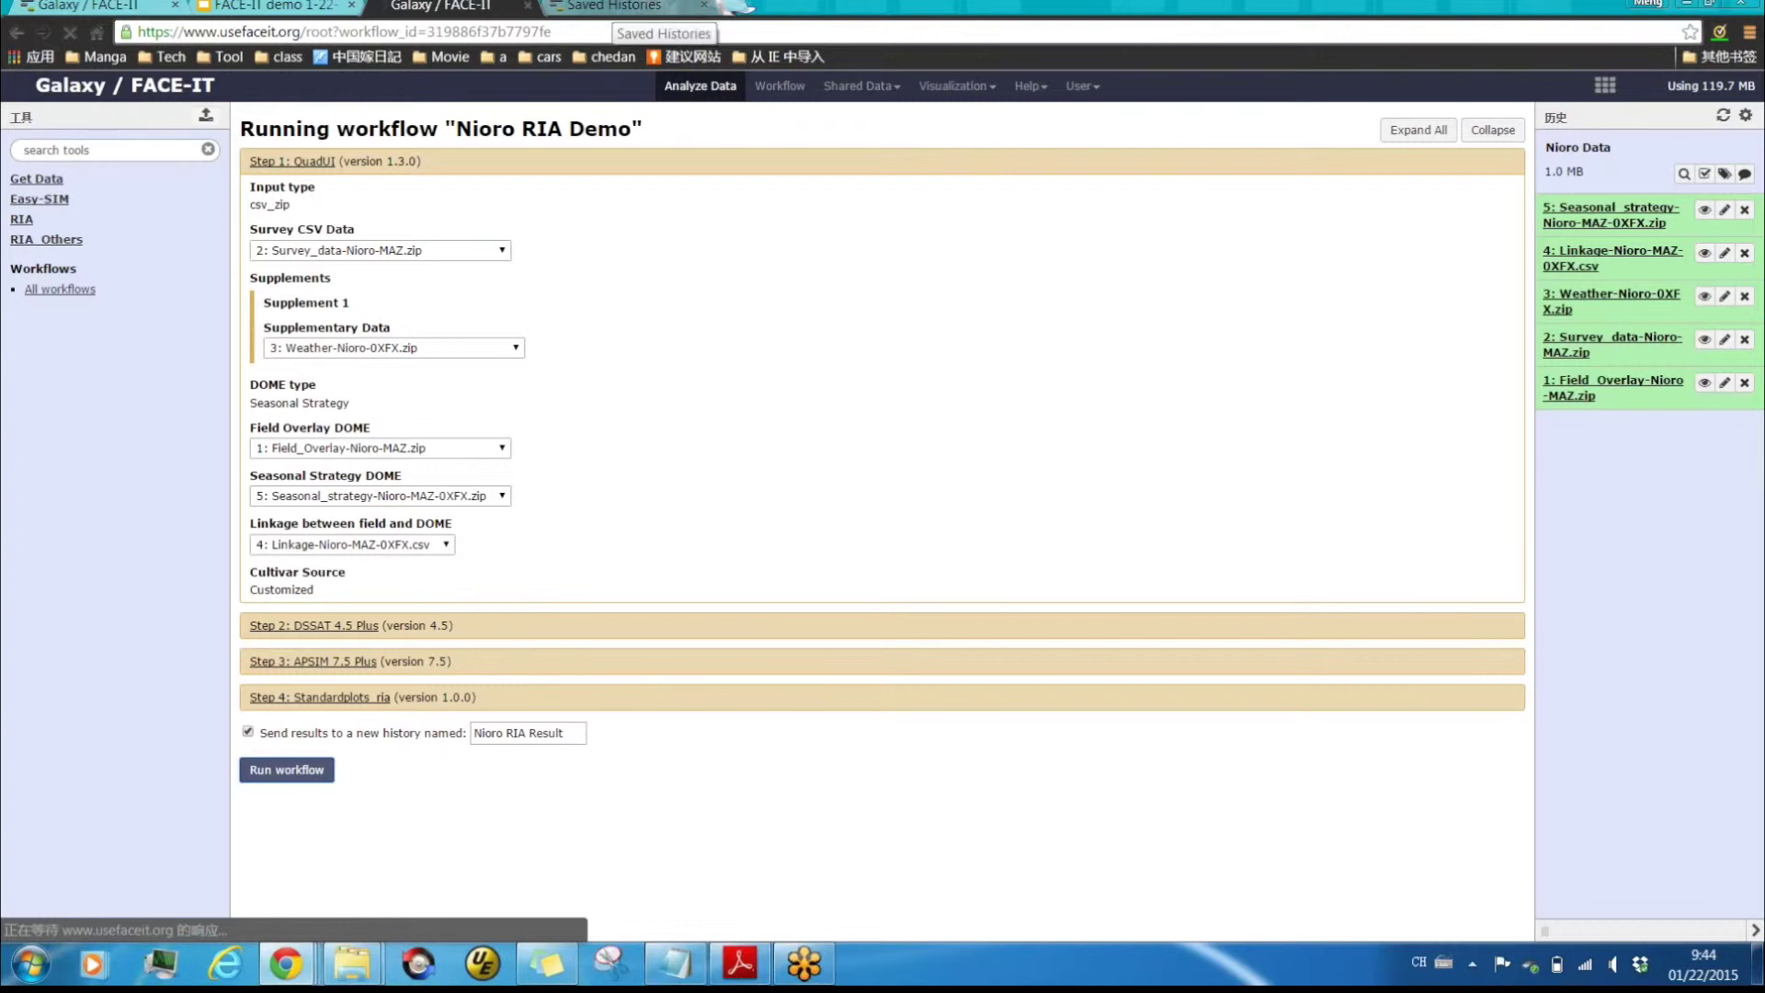
Check the saved histories for the new Nioro RIA Result history and refresh the history on the workflow run page.
{"action": "left_click", "coordinate": [617, 7]}
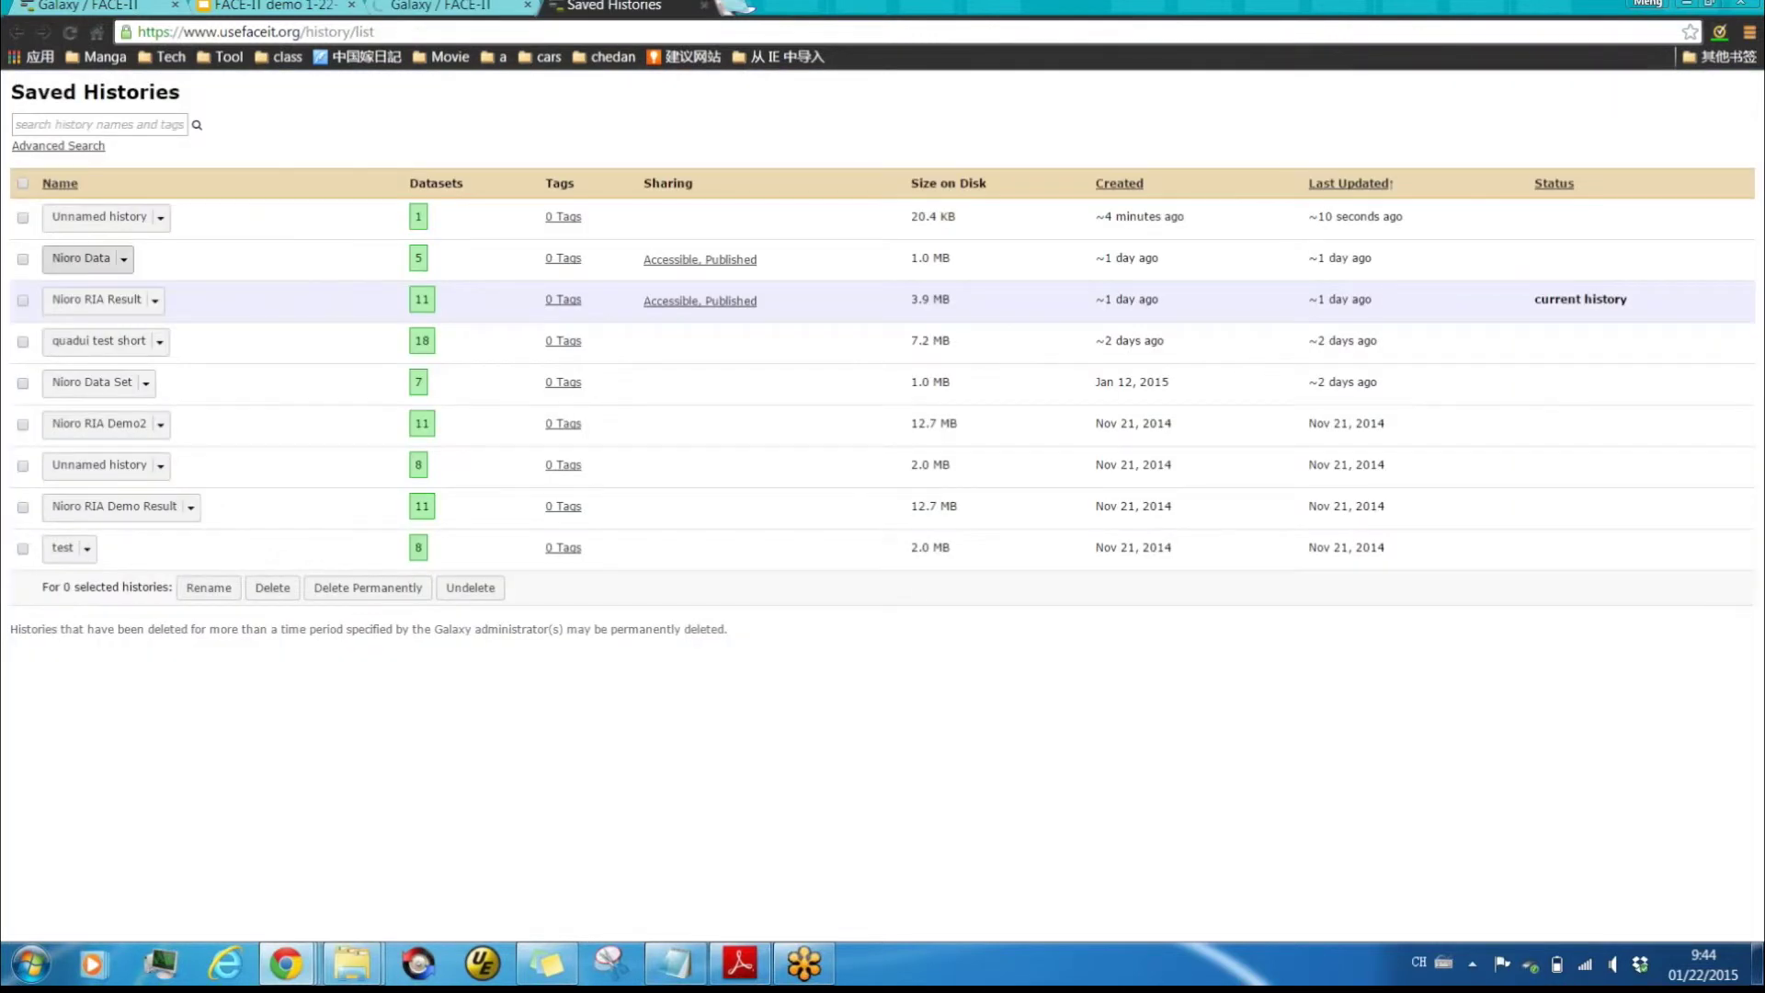
{"action": "left_click", "coordinate": [96, 217]}
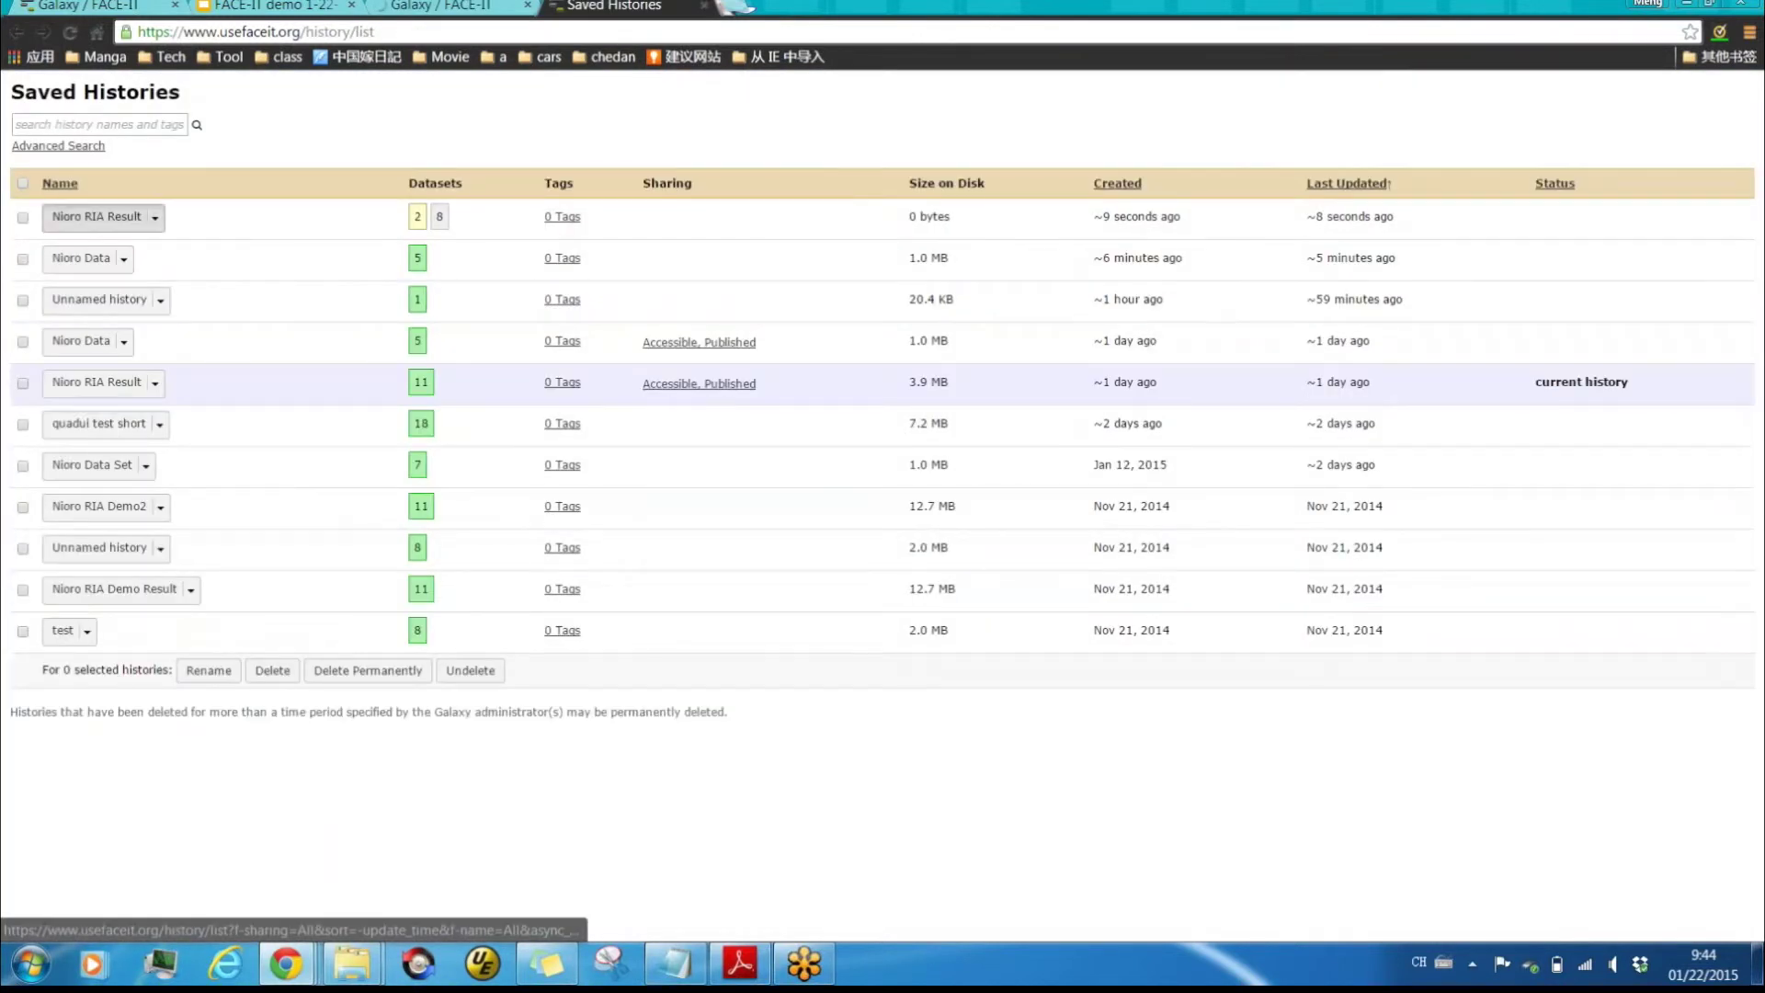
{"action": "left_click", "coordinate": [441, 6]}
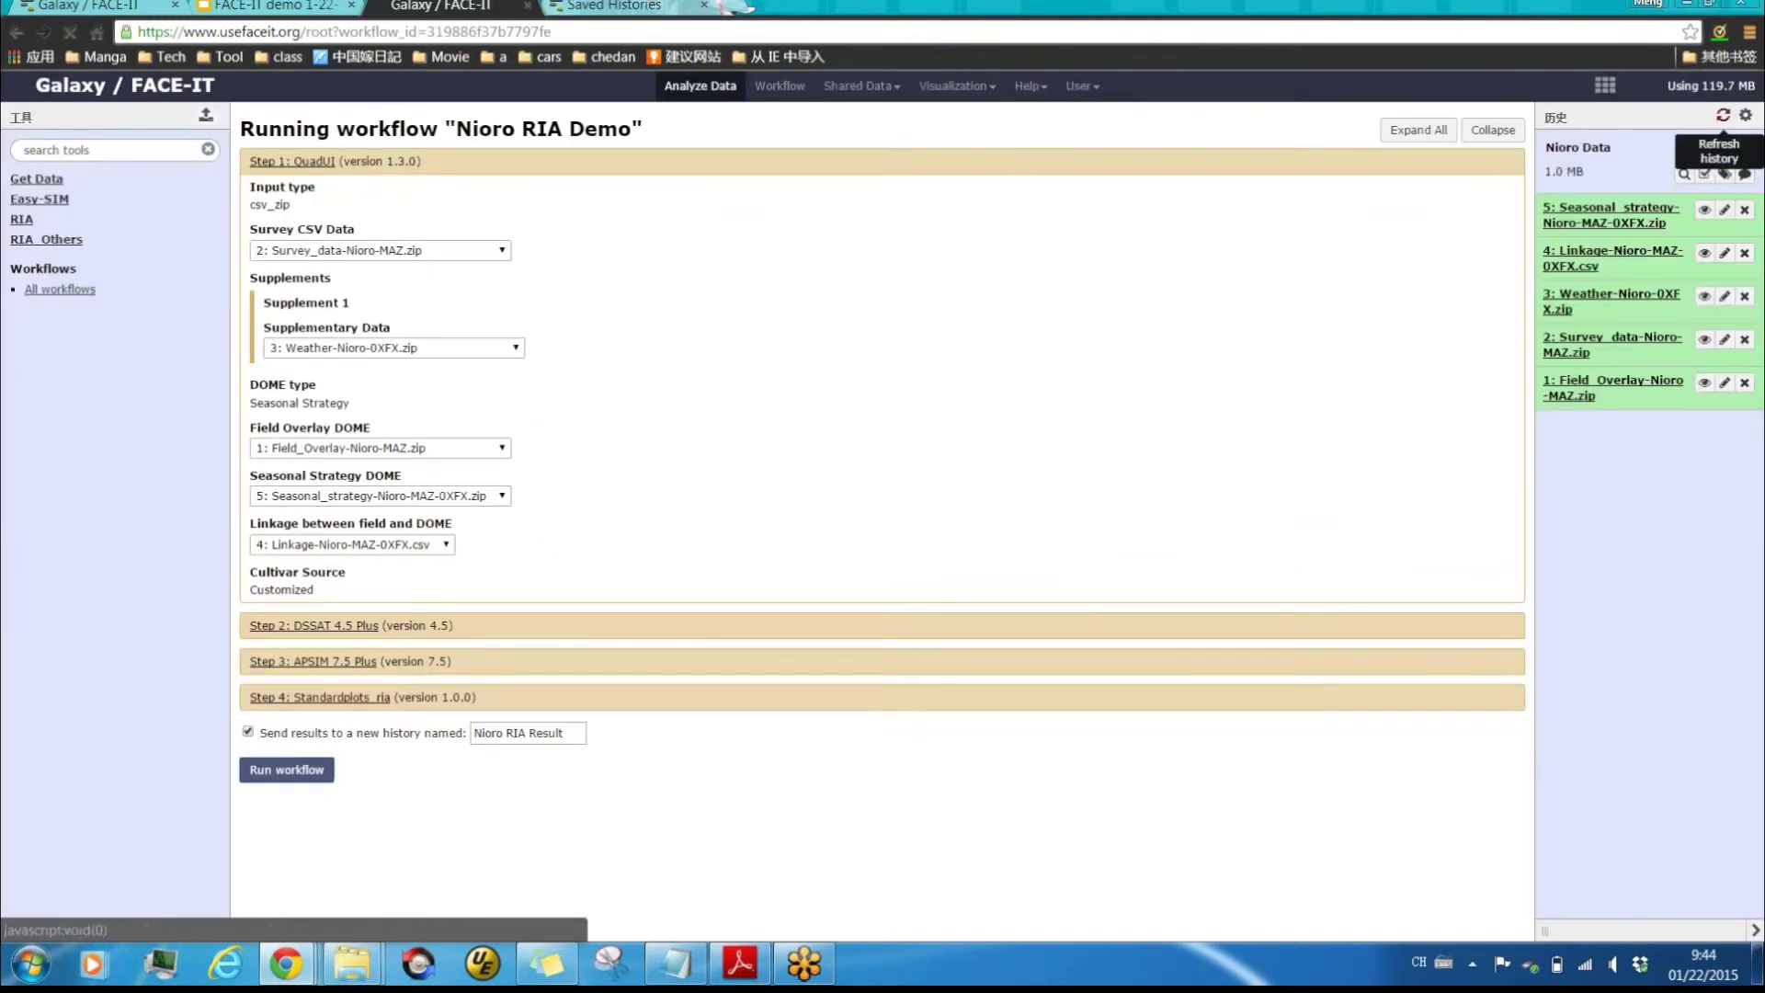
{"action": "left_click", "coordinate": [1723, 116]}
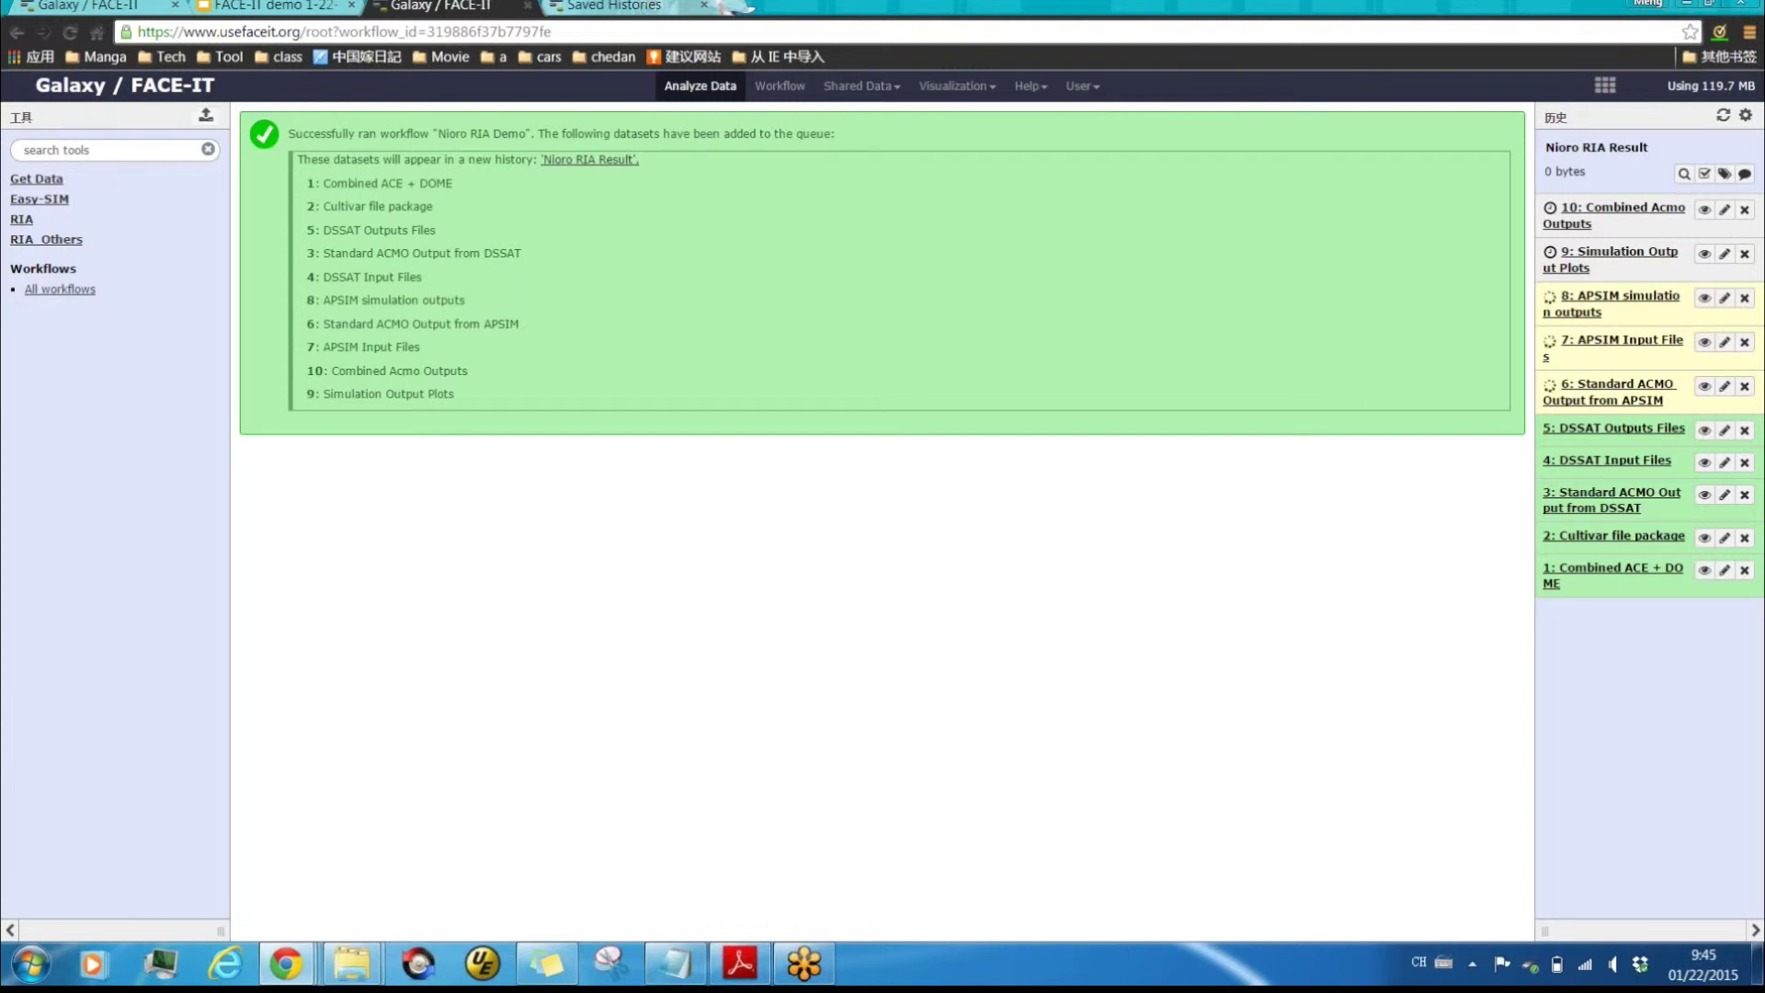
Expand the DSSAT Input Files dataset and download it as Galaxy4-[DSSAT_Input_Files].zip to the root of Data (D:).
{"action": "left_click", "coordinate": [1606, 459]}
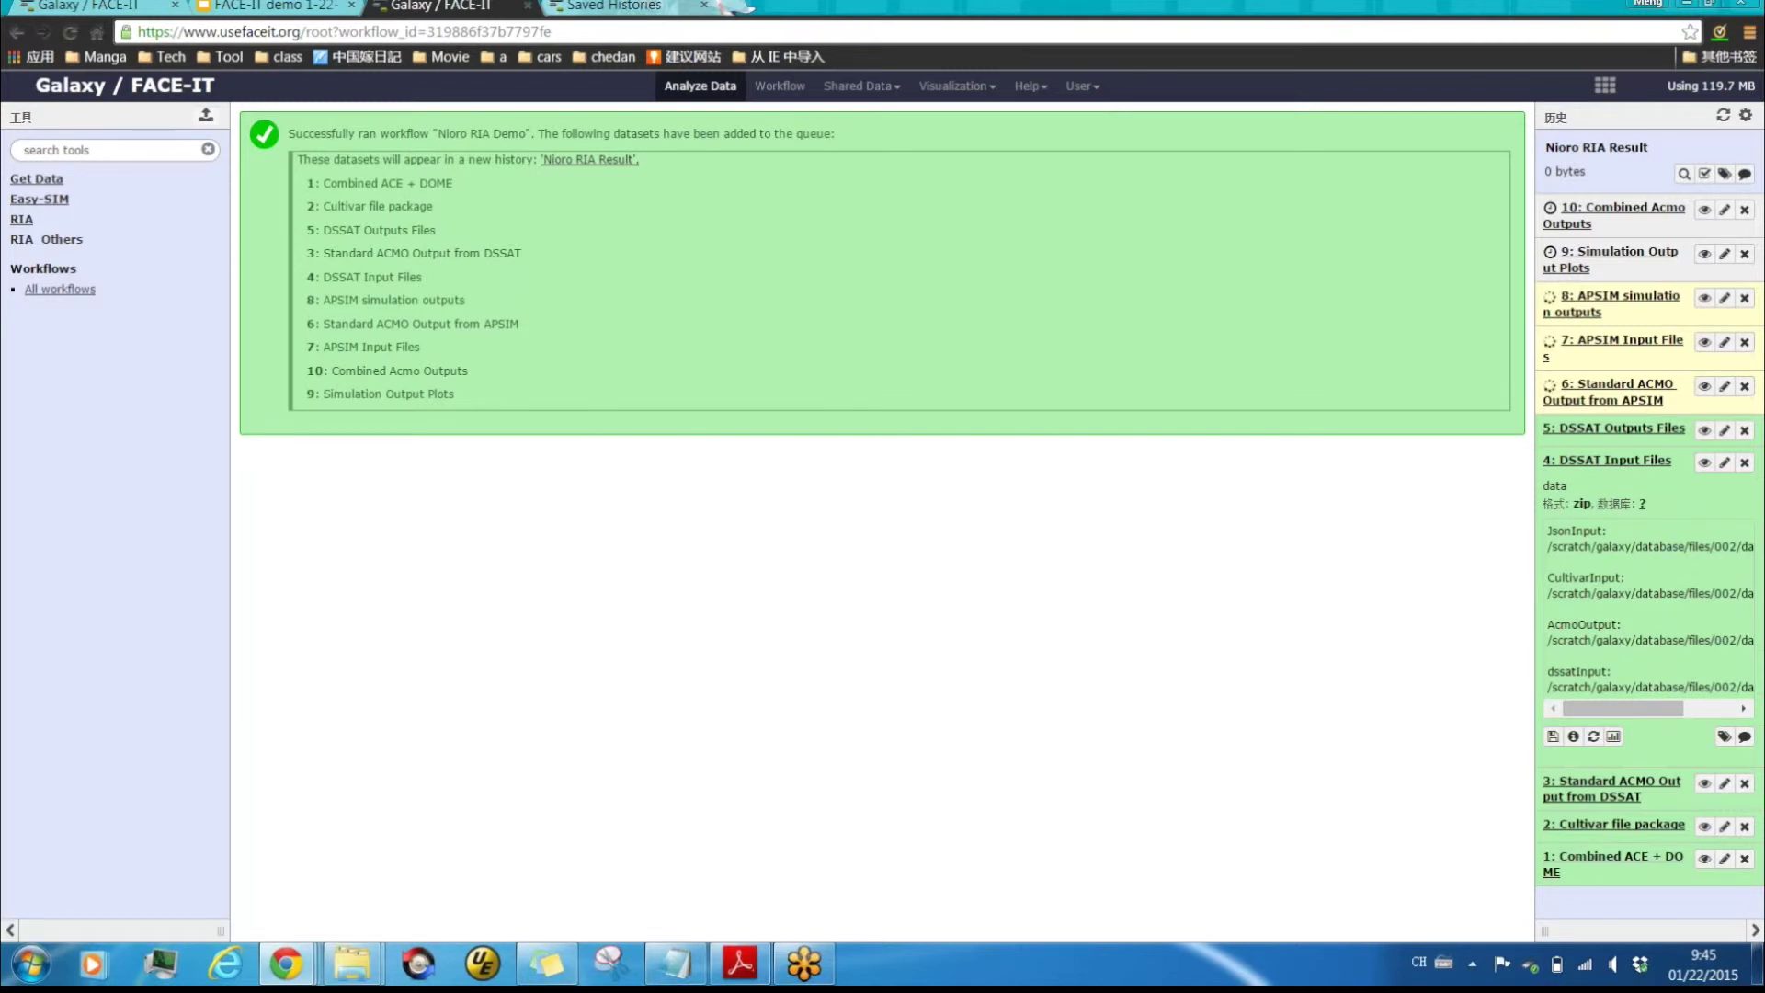
{"action": "left_click_drag", "start_coordinate": [1583, 546], "coordinate": [1611, 672]}
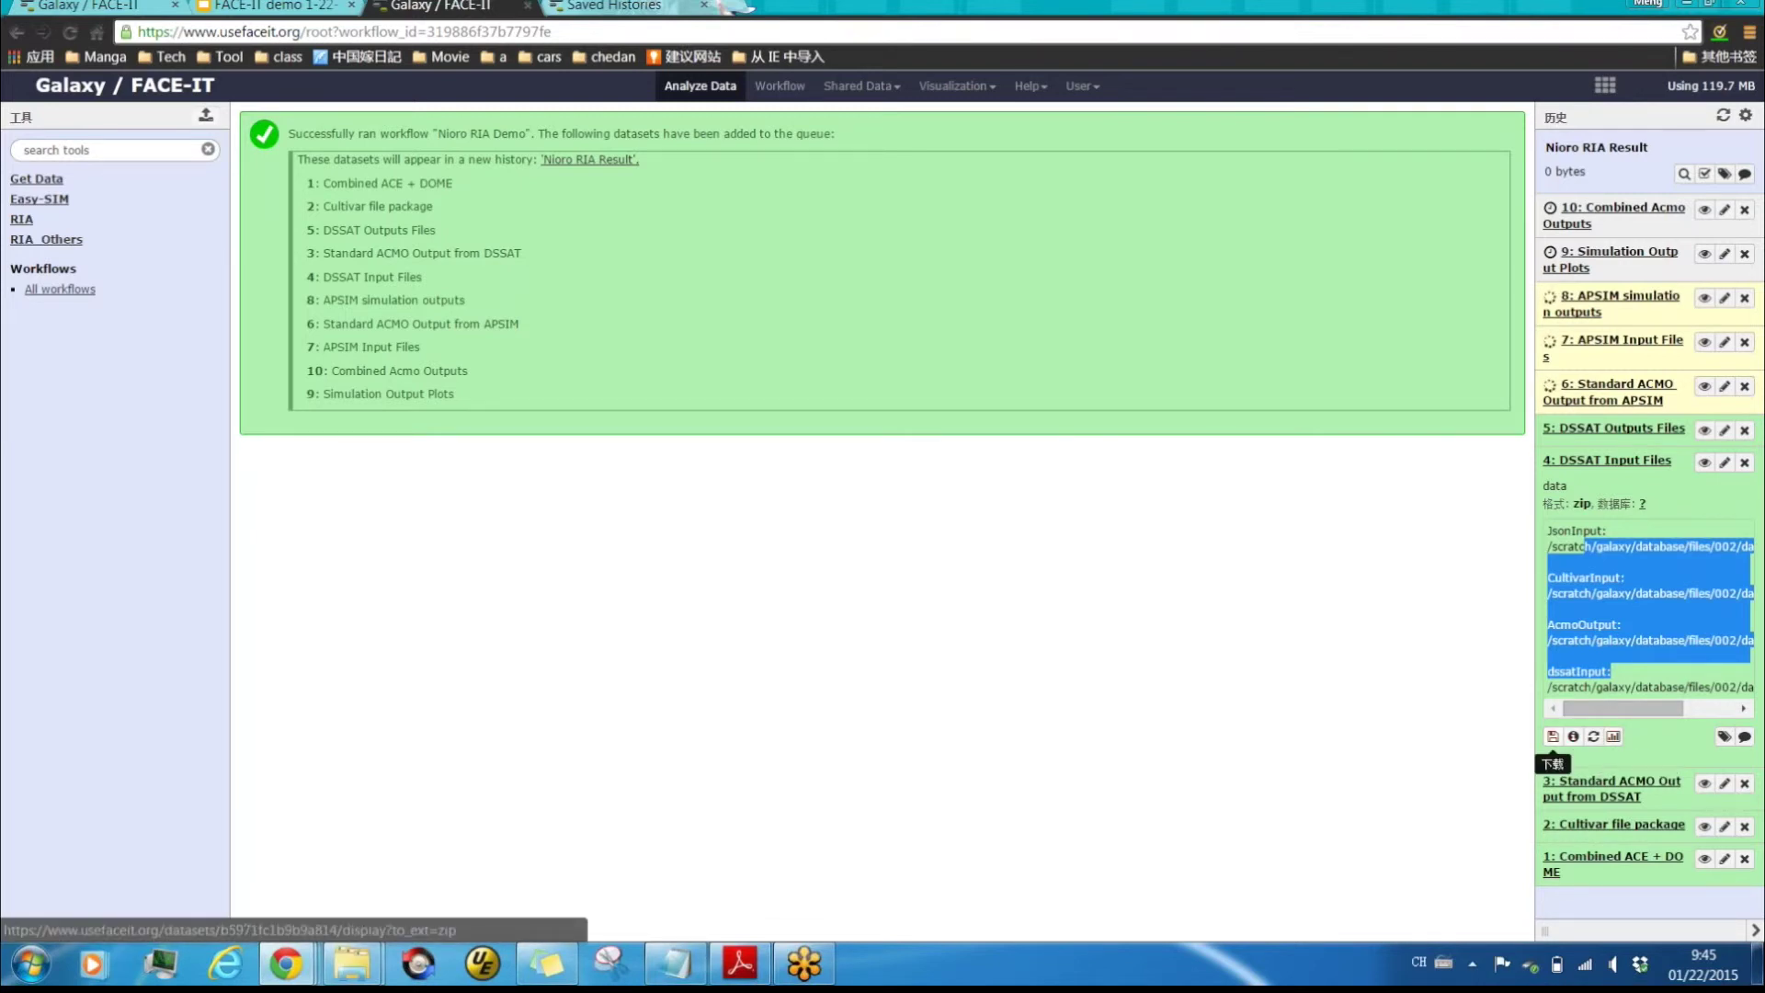
{"action": "left_click", "coordinate": [1553, 737]}
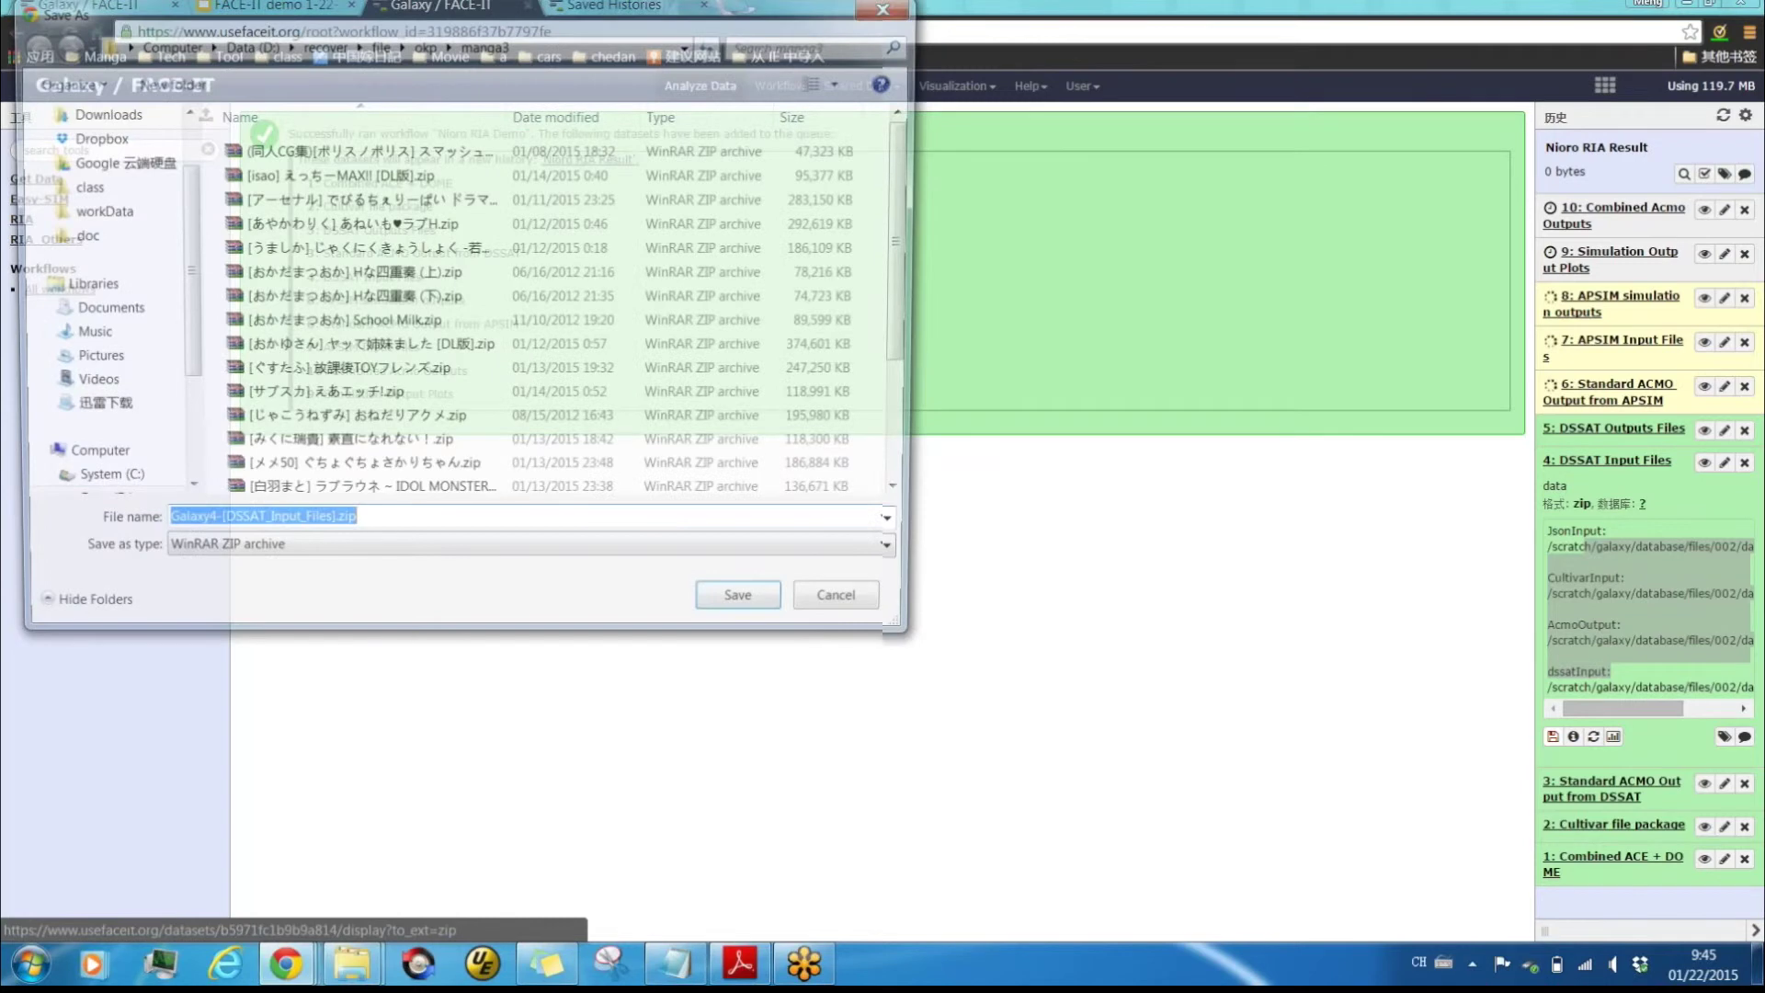
{"action": "left_click", "coordinate": [322, 43]}
{"action": "left_click", "coordinate": [287, 43]}
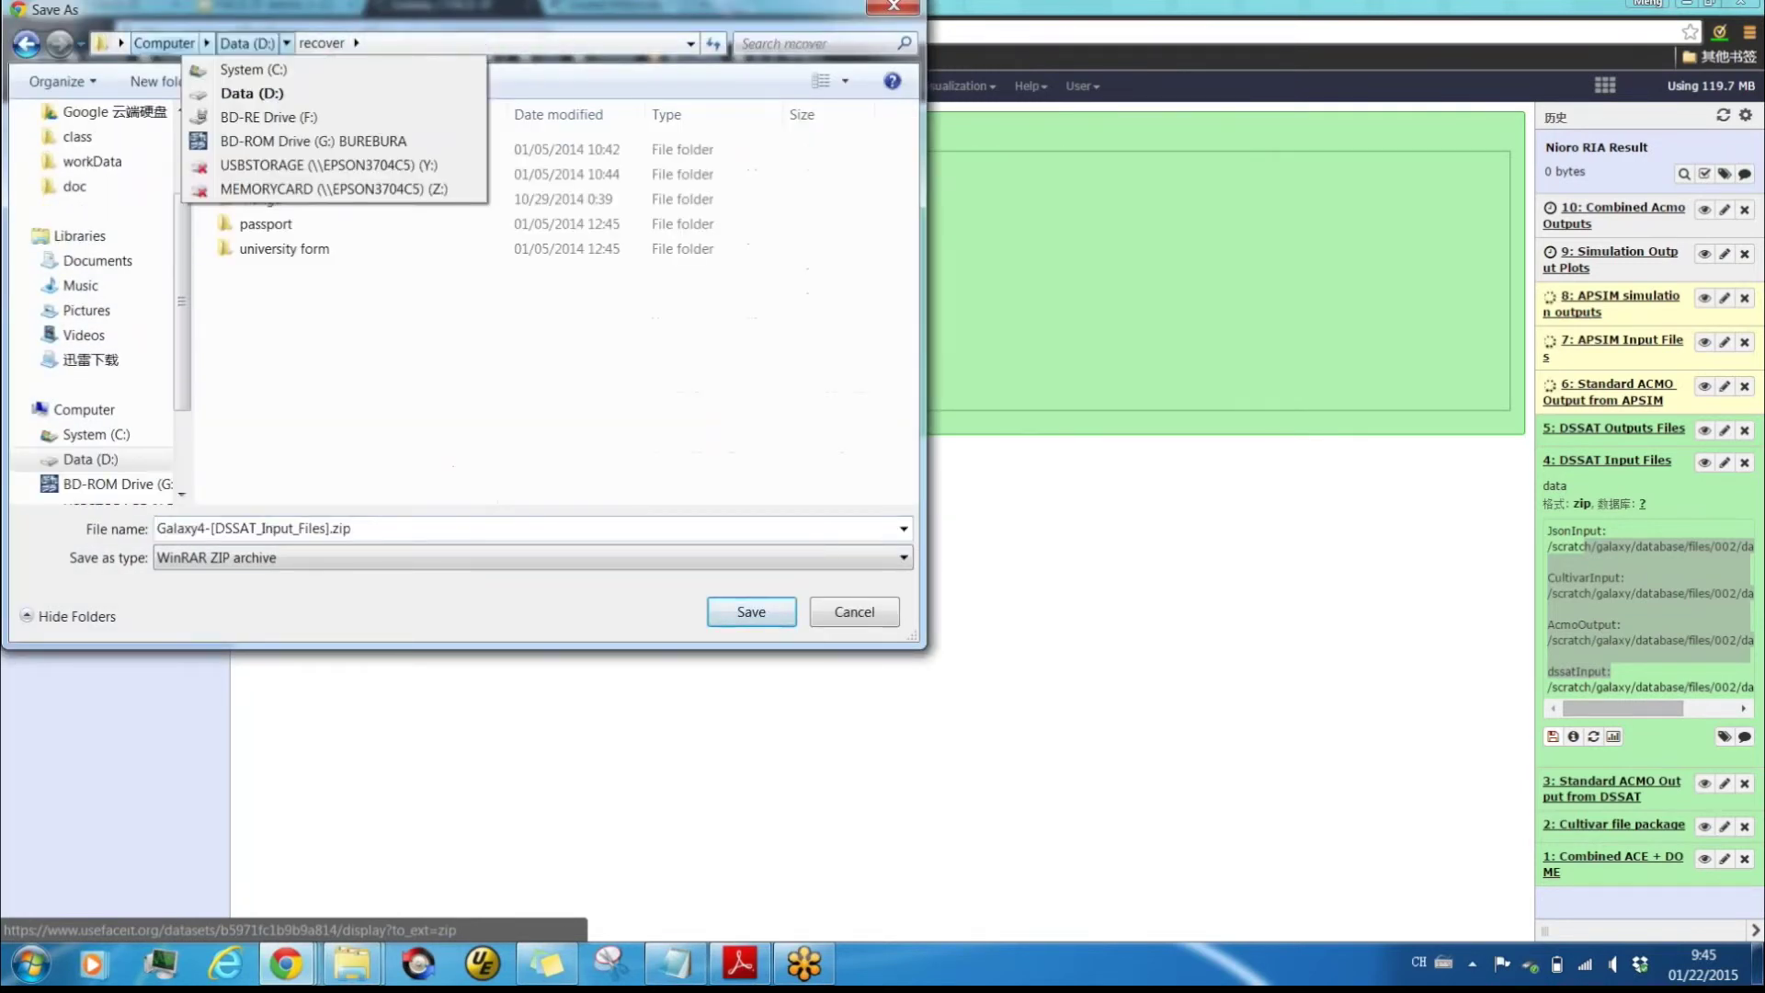
{"action": "left_click", "coordinate": [246, 44]}
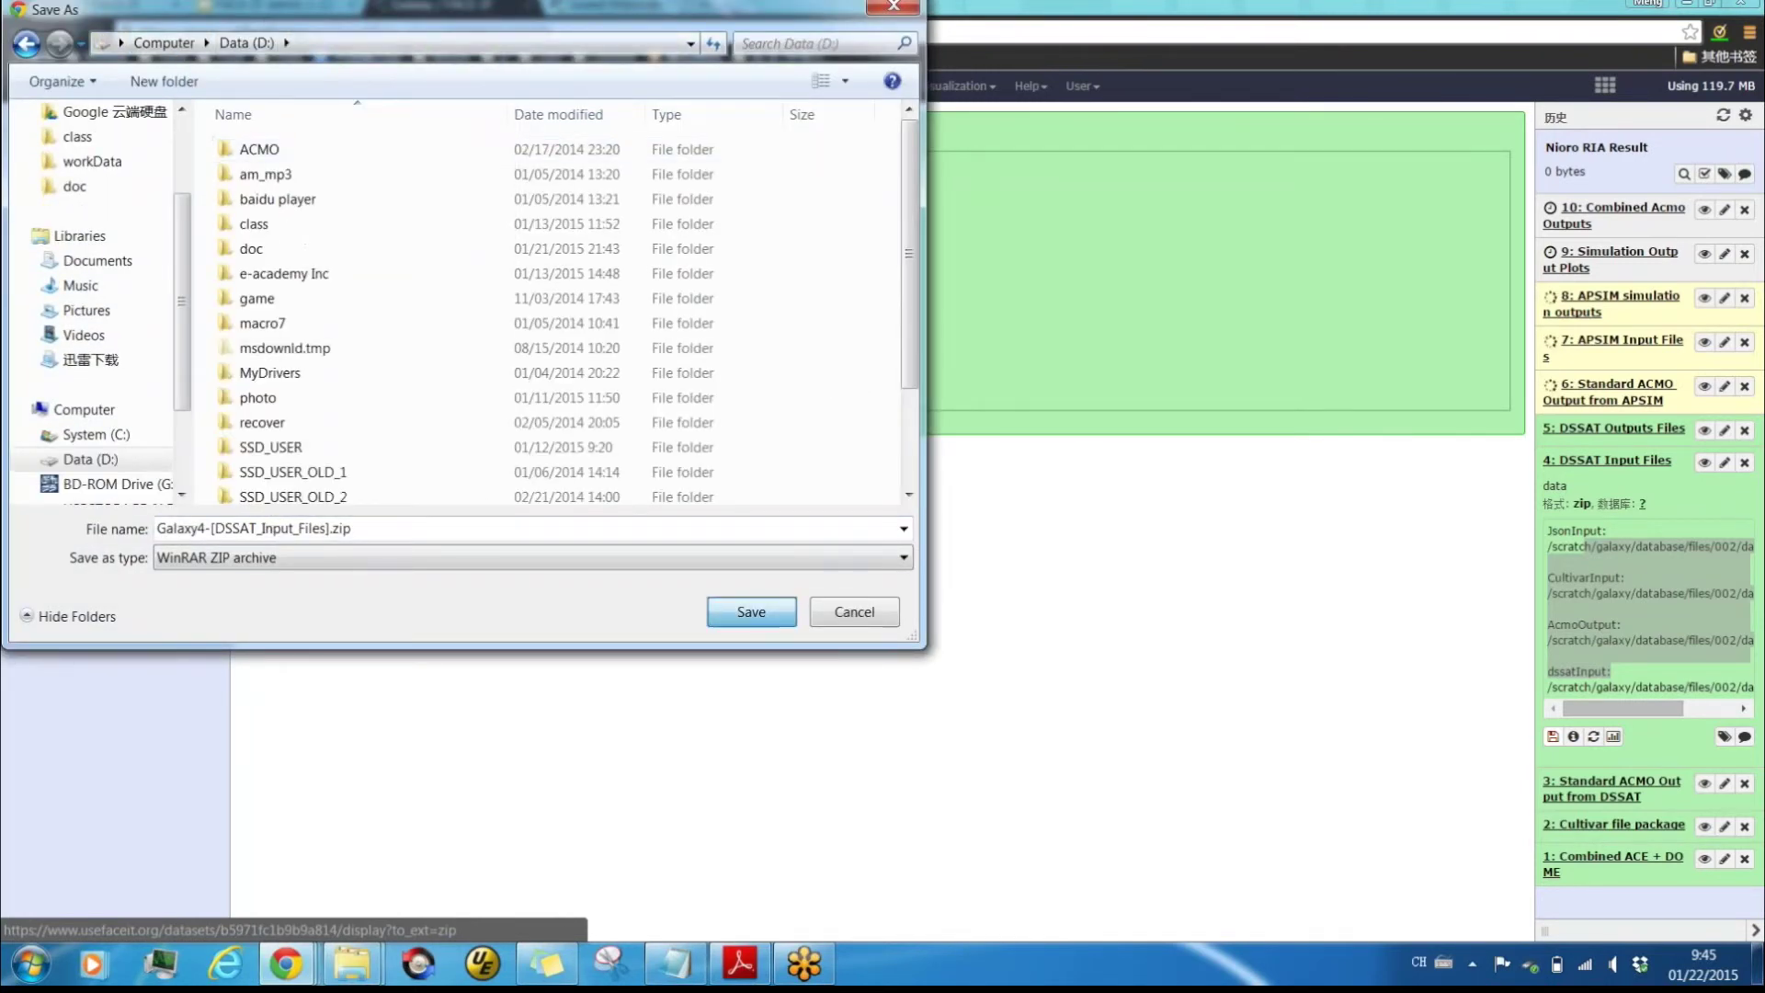
{"action": "left_click", "coordinate": [751, 611]}
Open the downloaded DSSAT input archive in WinRAR and look through its list of files.
{"action": "left_click", "coordinate": [92, 916]}
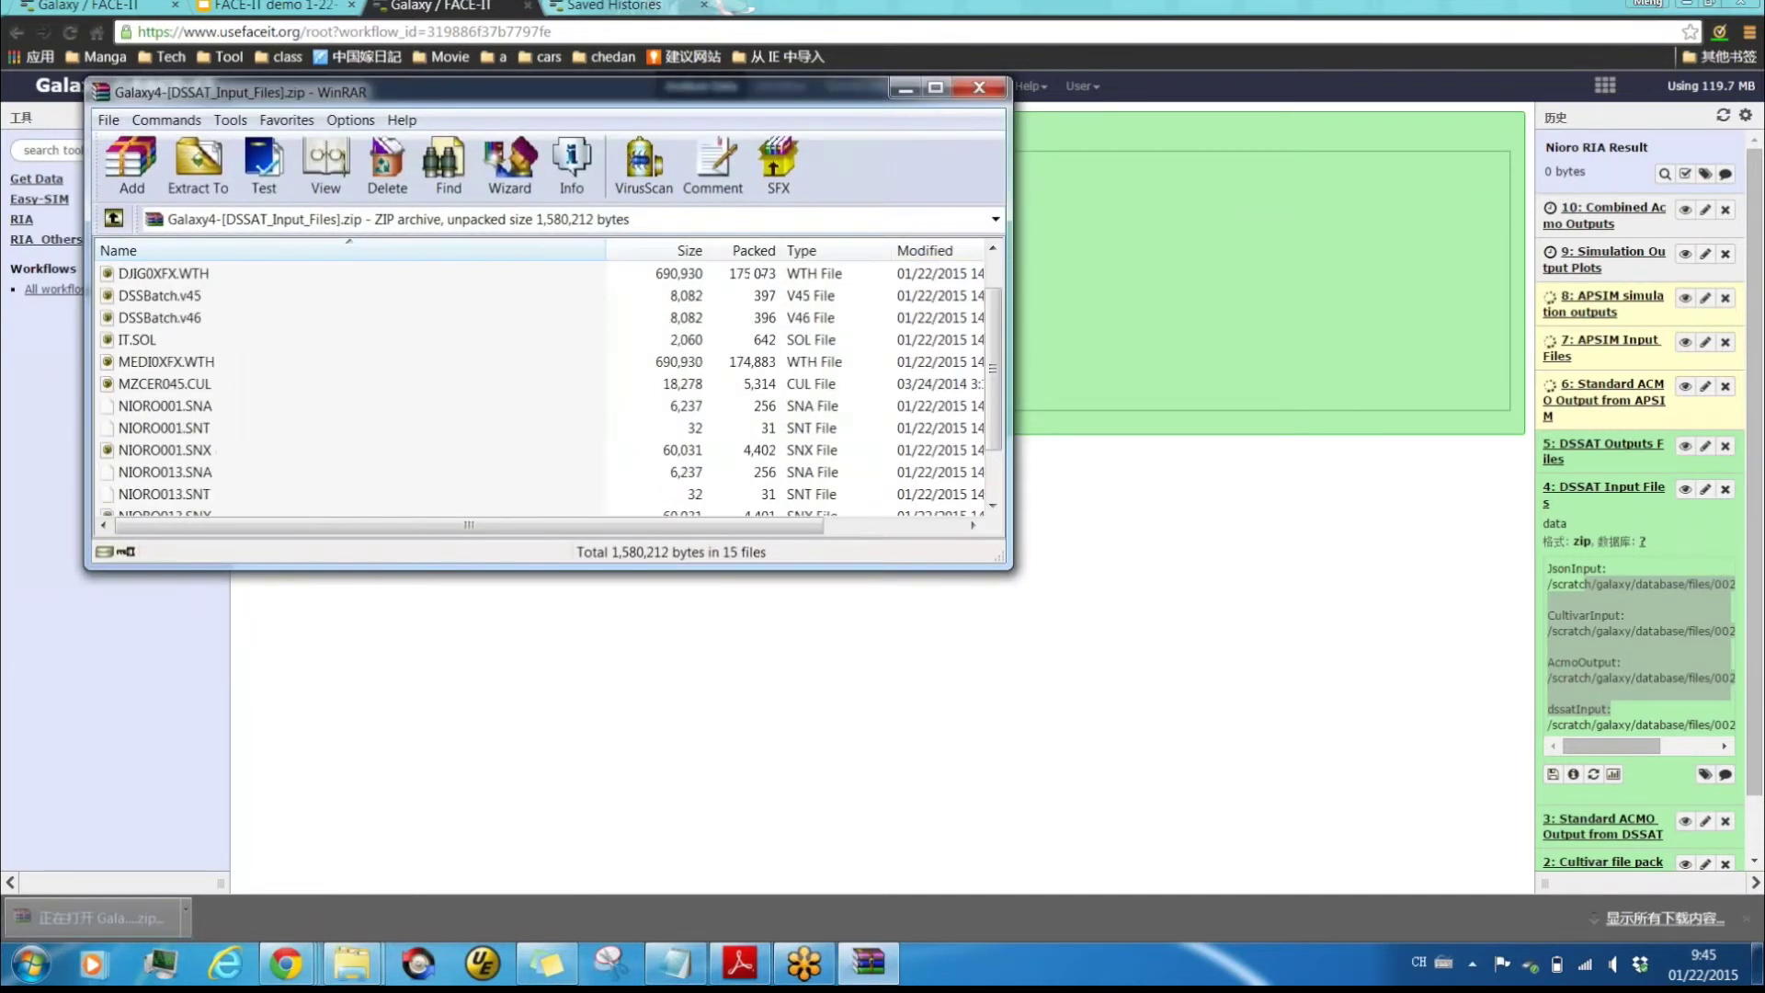
{"action": "scroll", "coordinate": [542, 386], "scroll_direction": "down", "scroll_amount": 1}
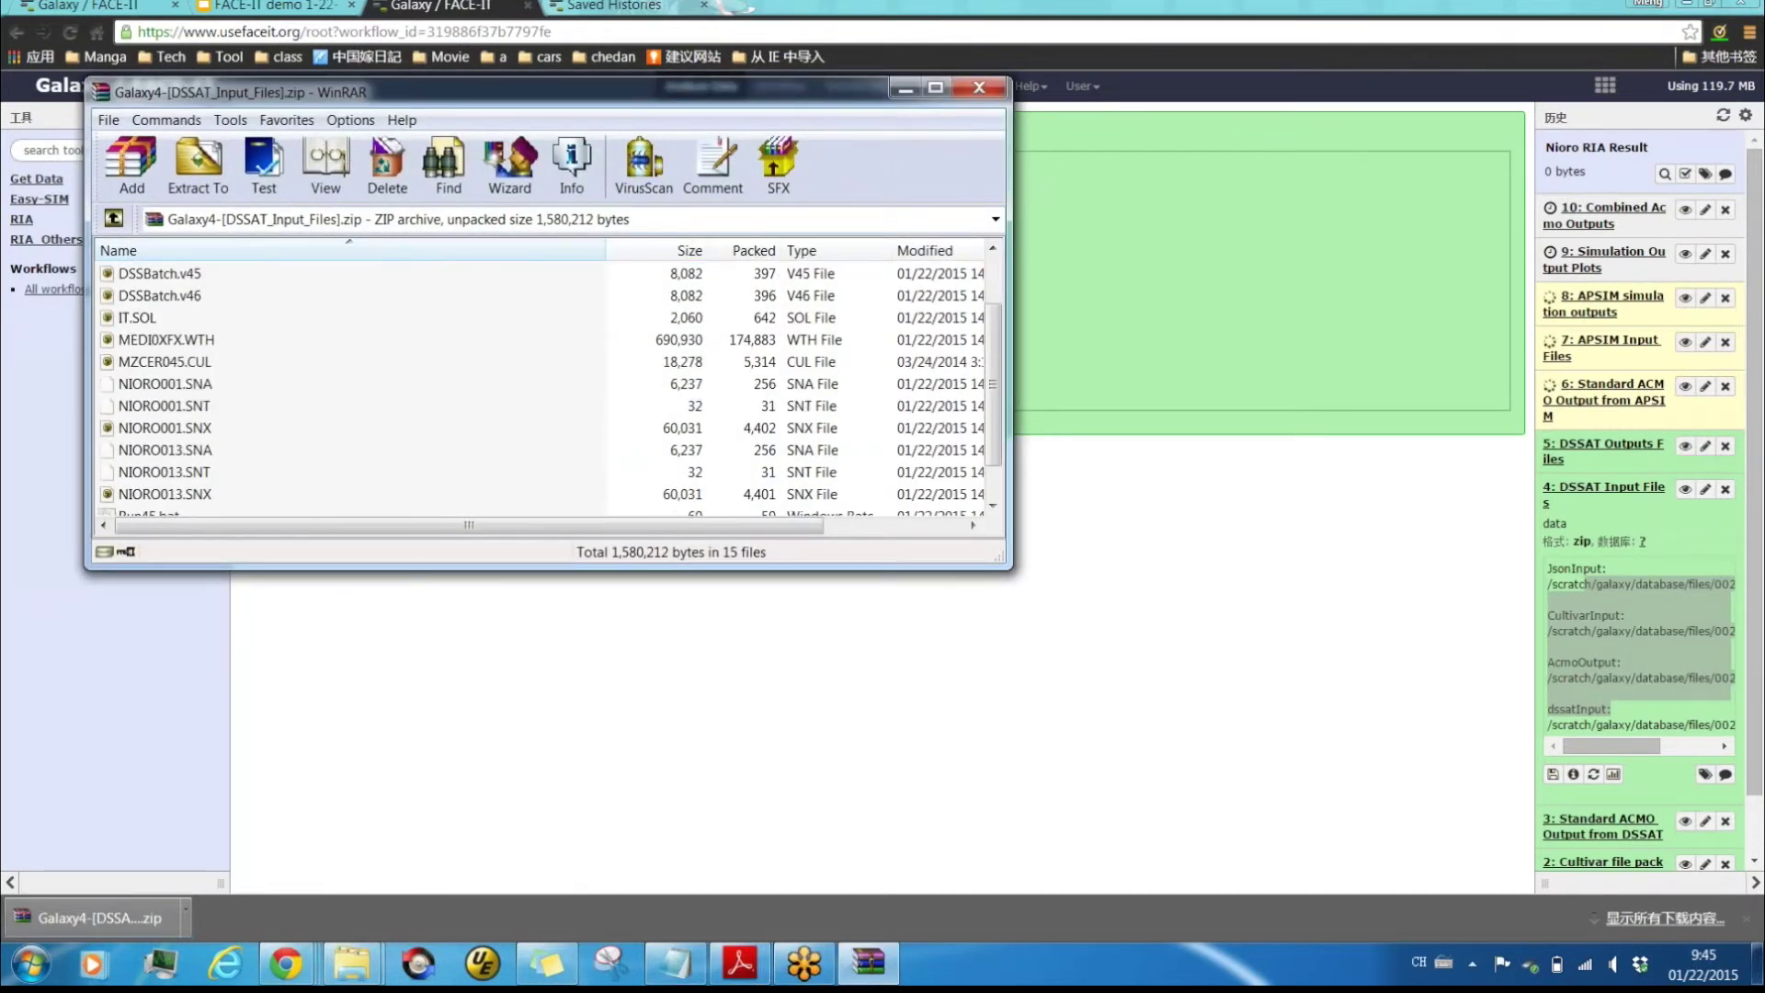
{"action": "scroll", "coordinate": [543, 386], "scroll_direction": "down", "scroll_amount": 1}
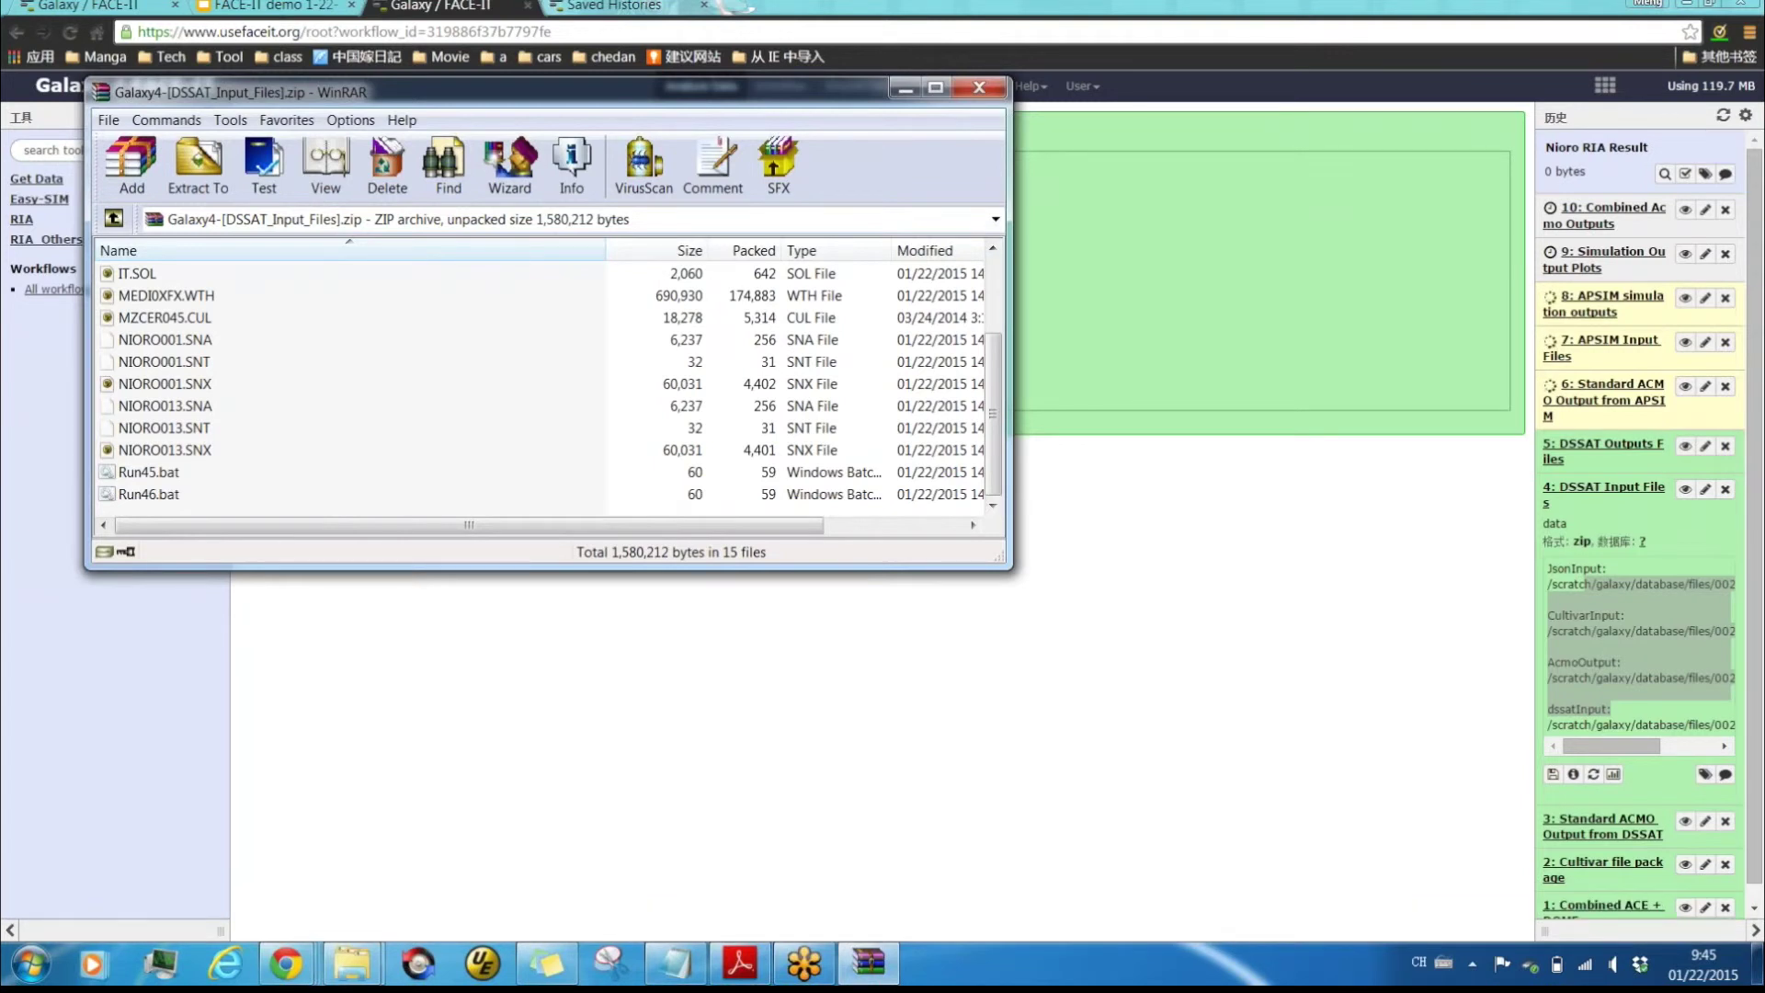
Close the input archive, expand the DSSAT Outputs Files dataset and download it as Galaxy5-[DSSAT_Outputs_Files].zip to Data (D:).
{"action": "left_click", "coordinate": [979, 88]}
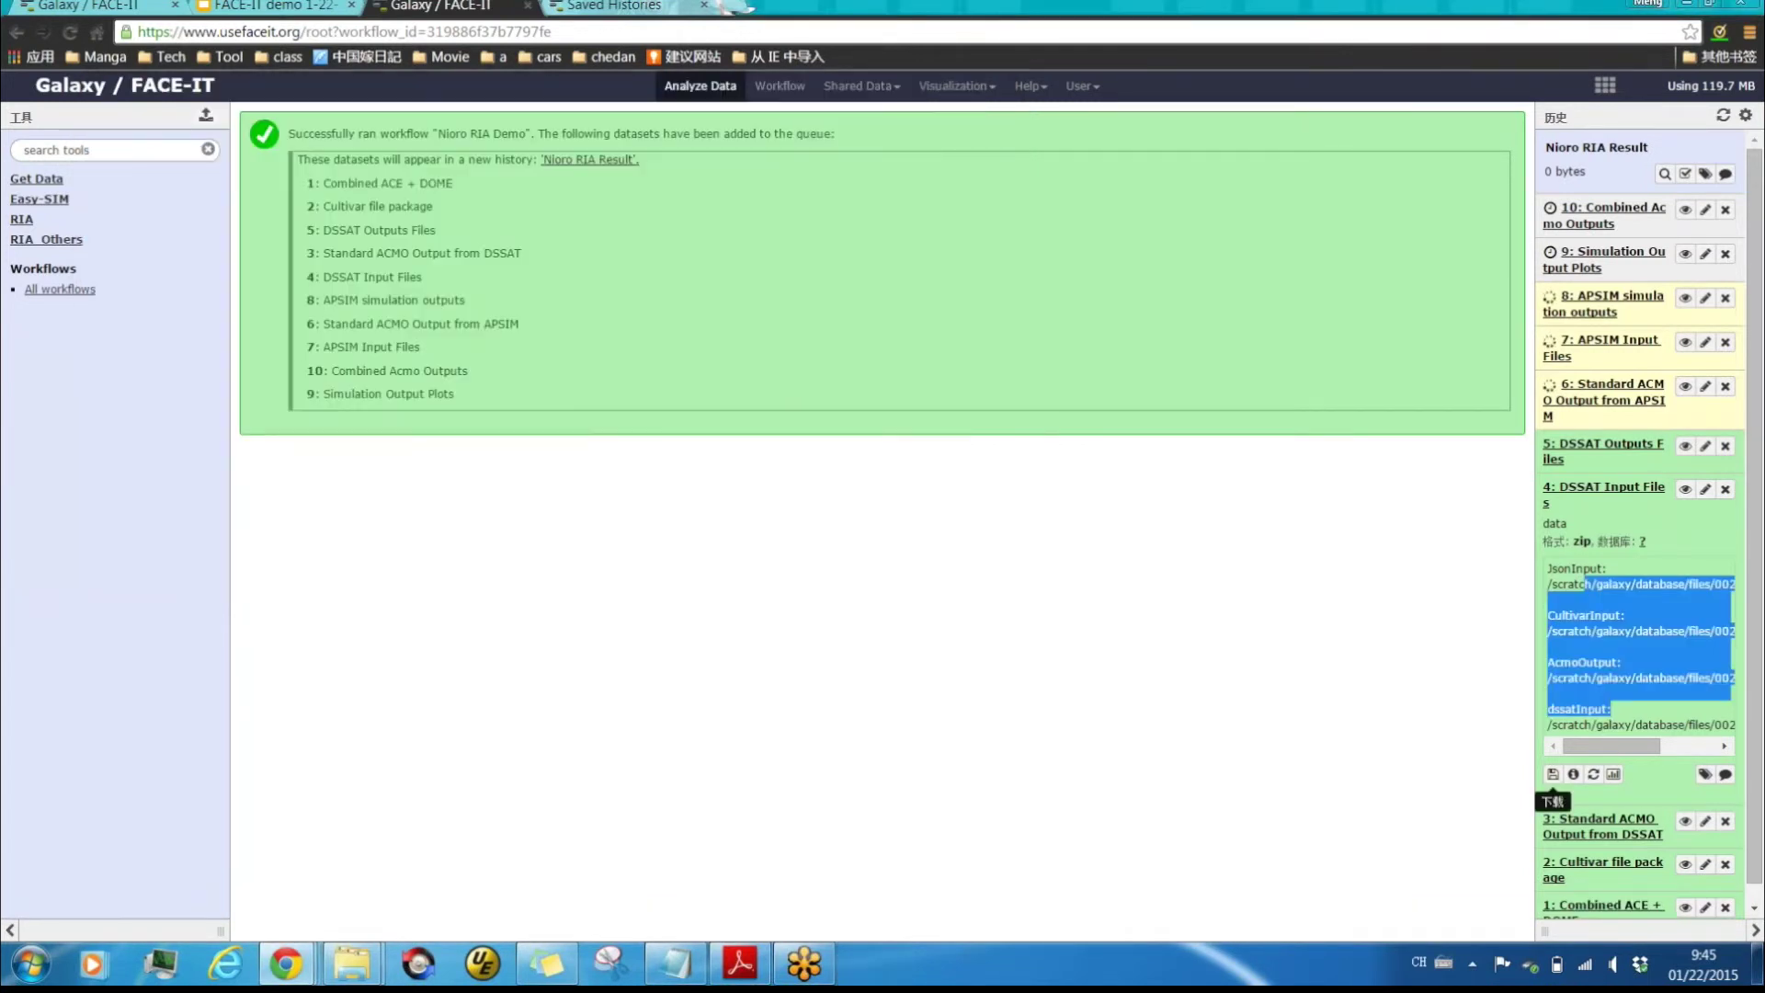
{"action": "left_click", "coordinate": [1602, 444]}
{"action": "left_click", "coordinate": [1602, 444]}
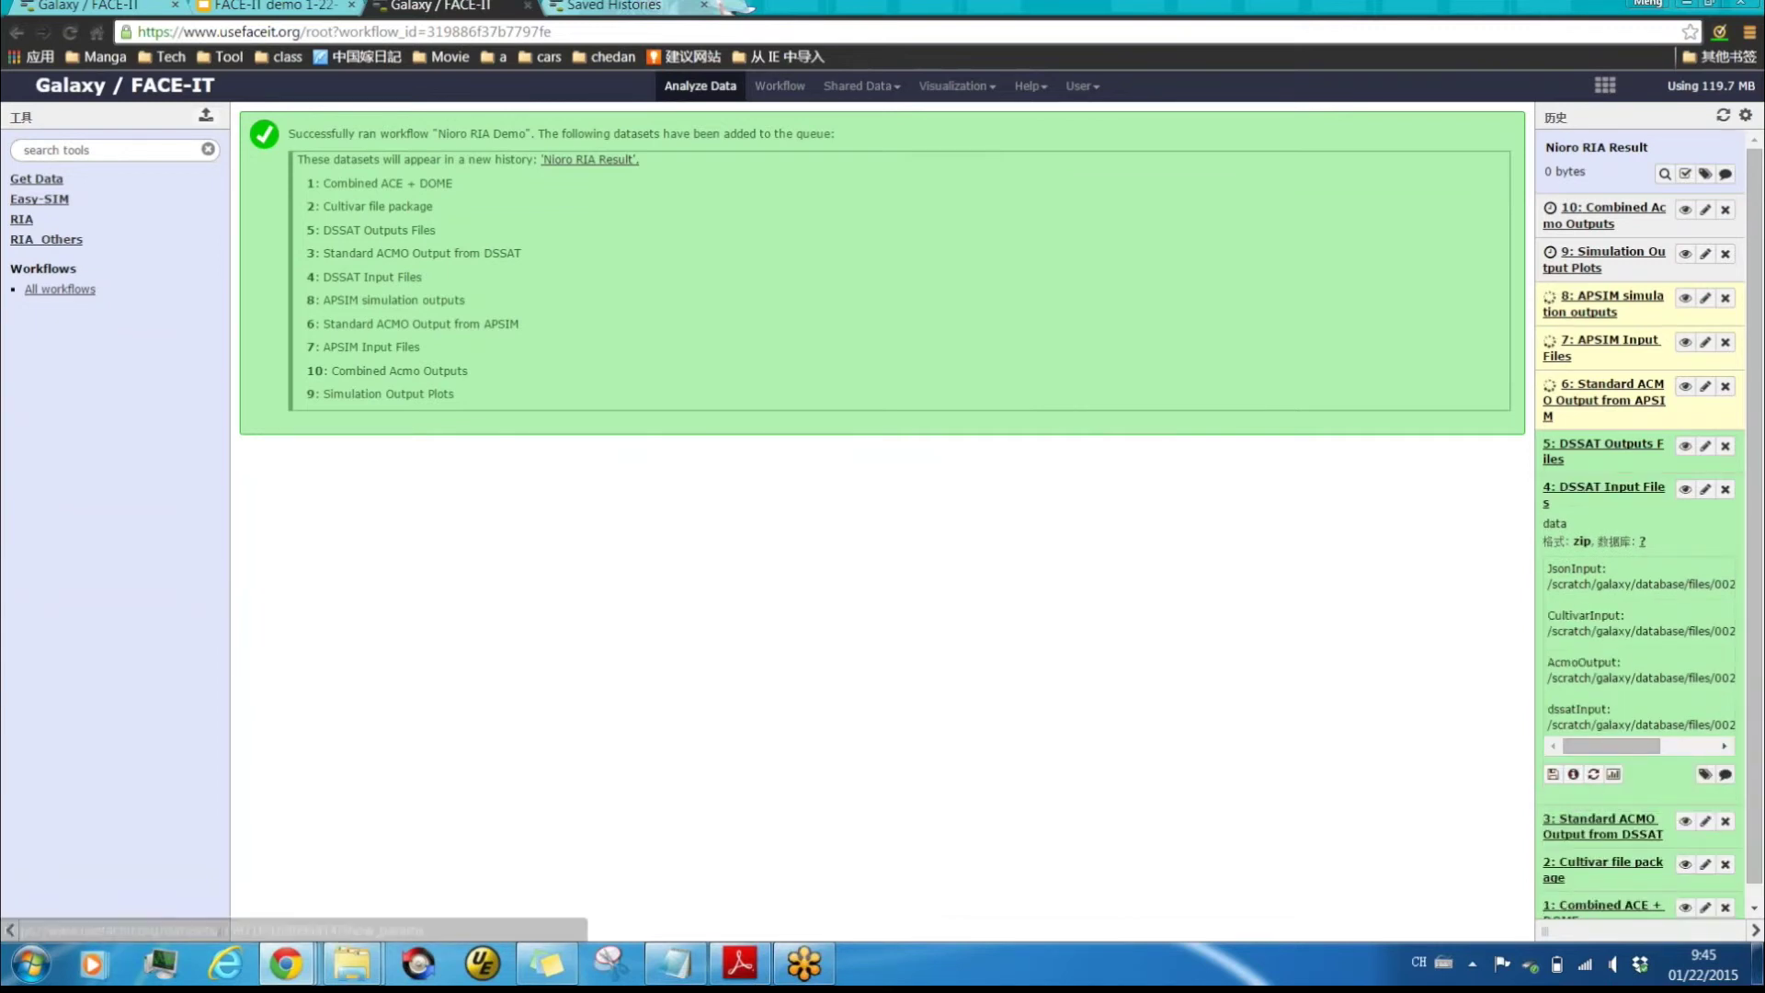
{"action": "left_click", "coordinate": [1603, 444]}
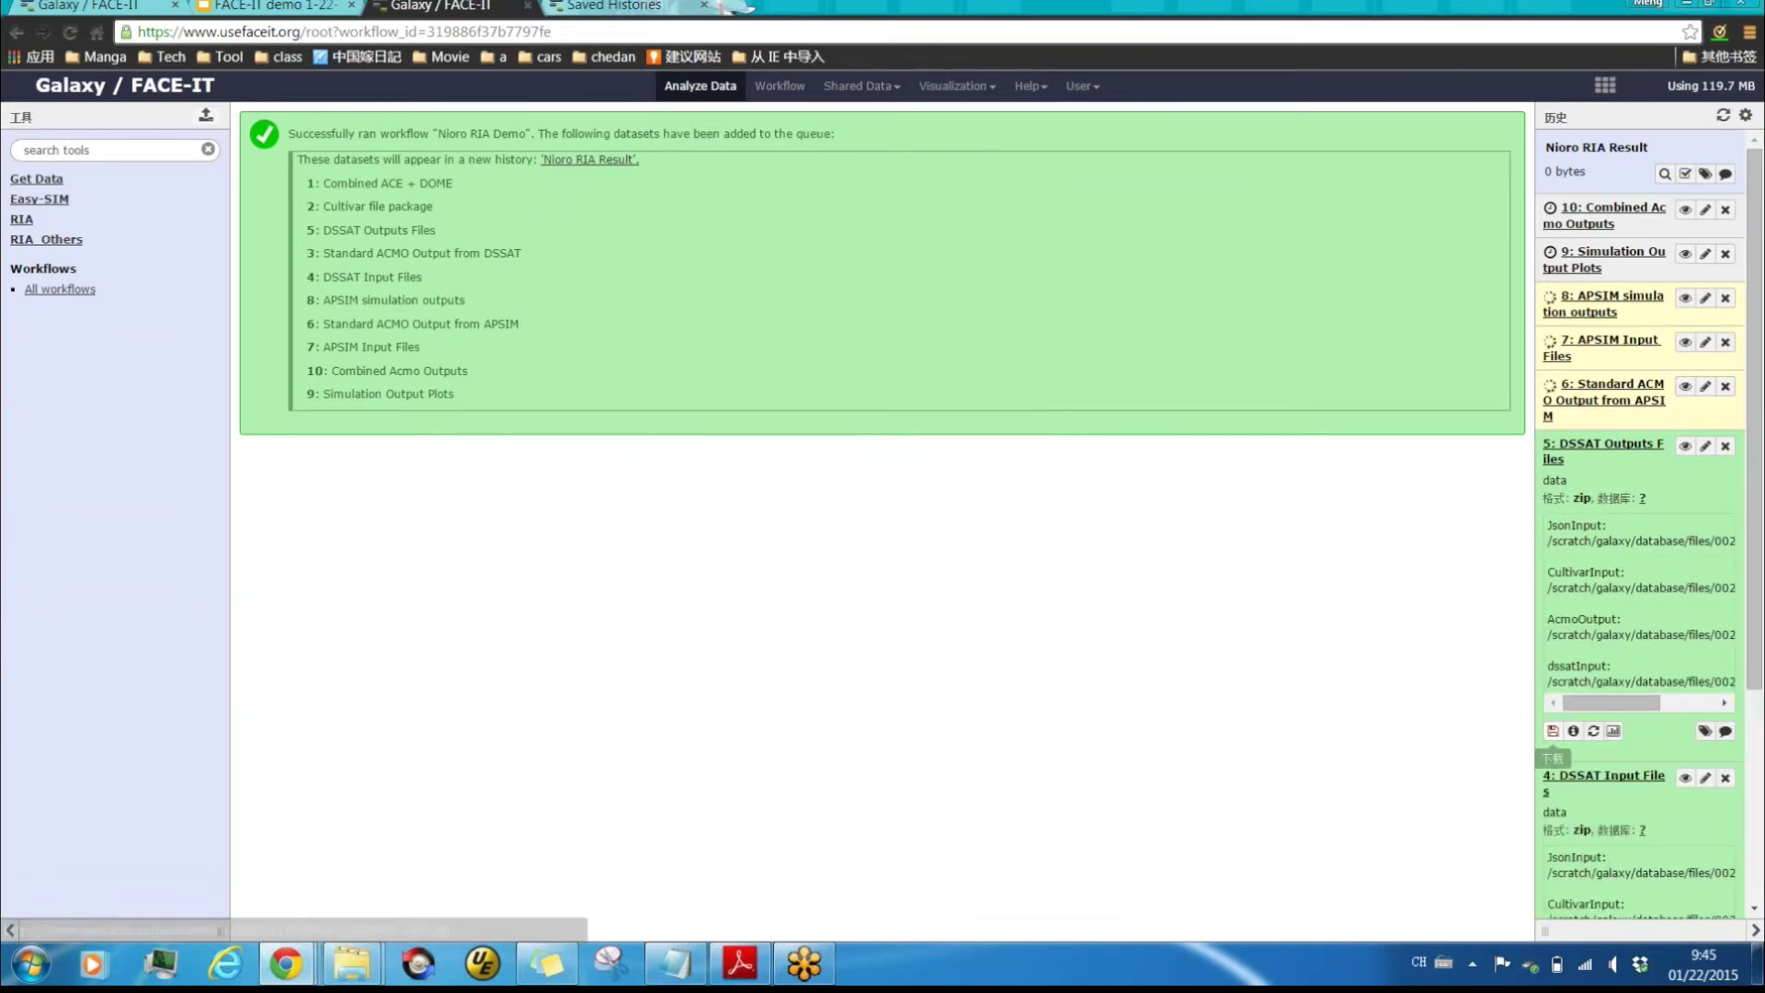
{"action": "left_click", "coordinate": [1553, 731]}
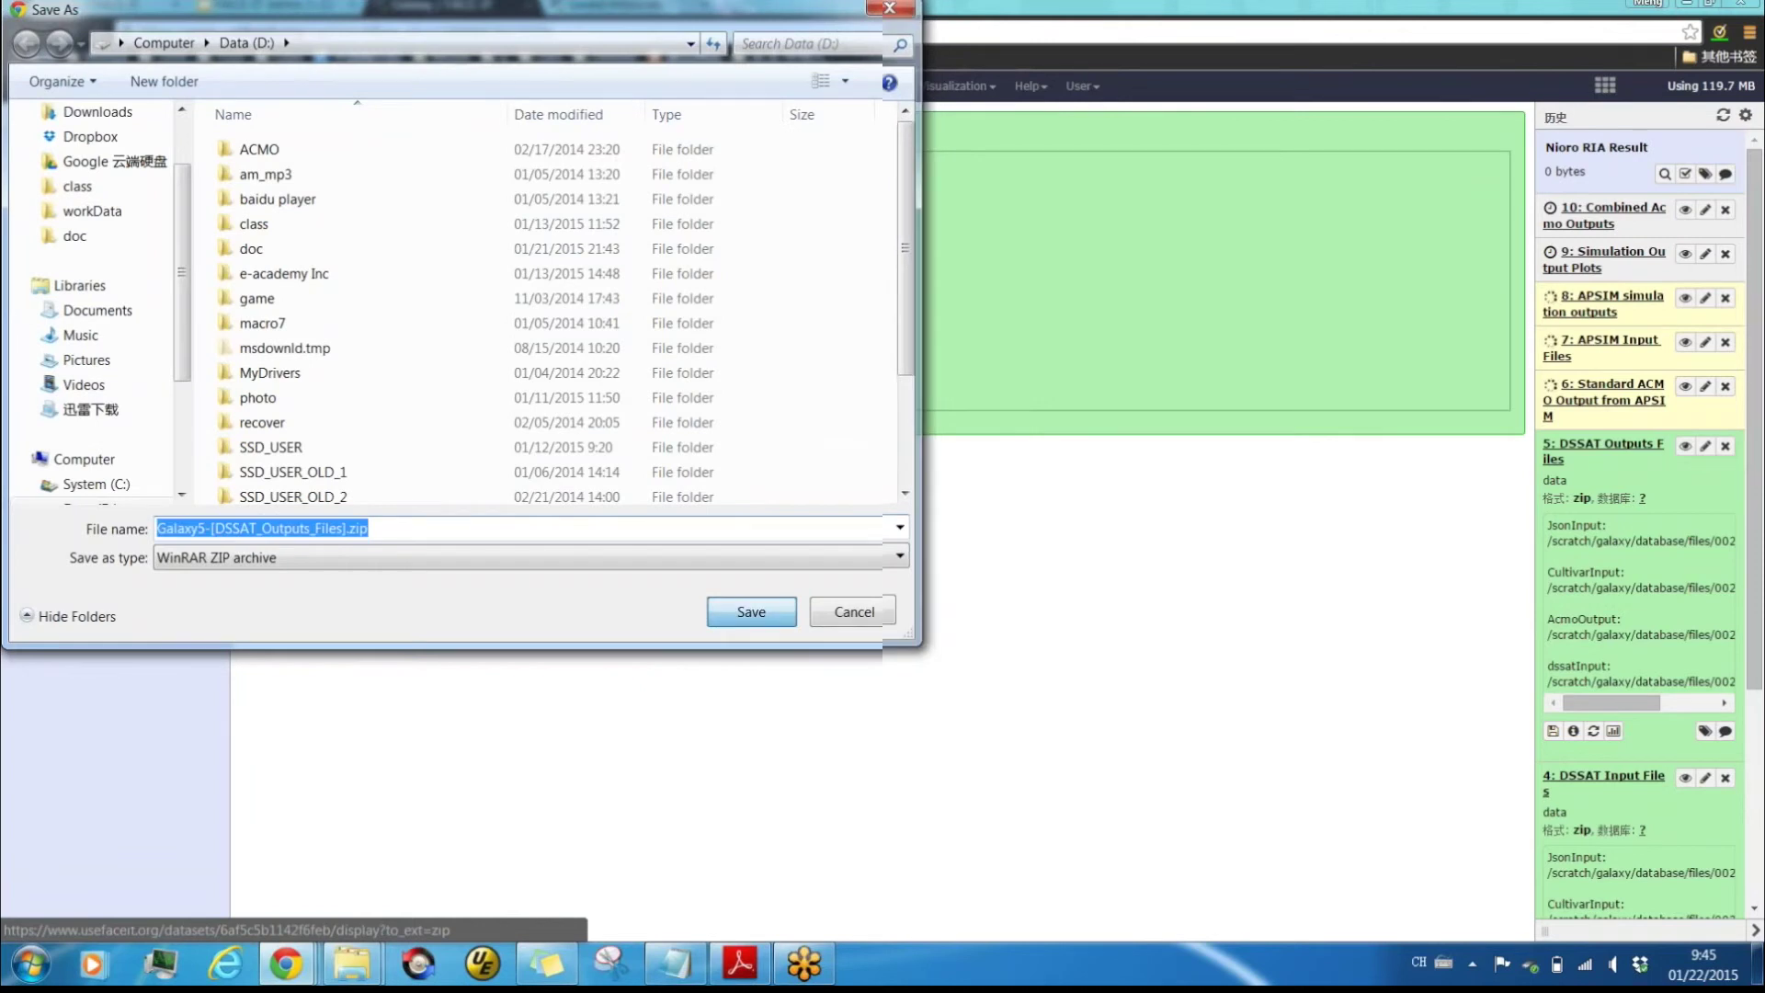
{"action": "key", "text": "Return"}
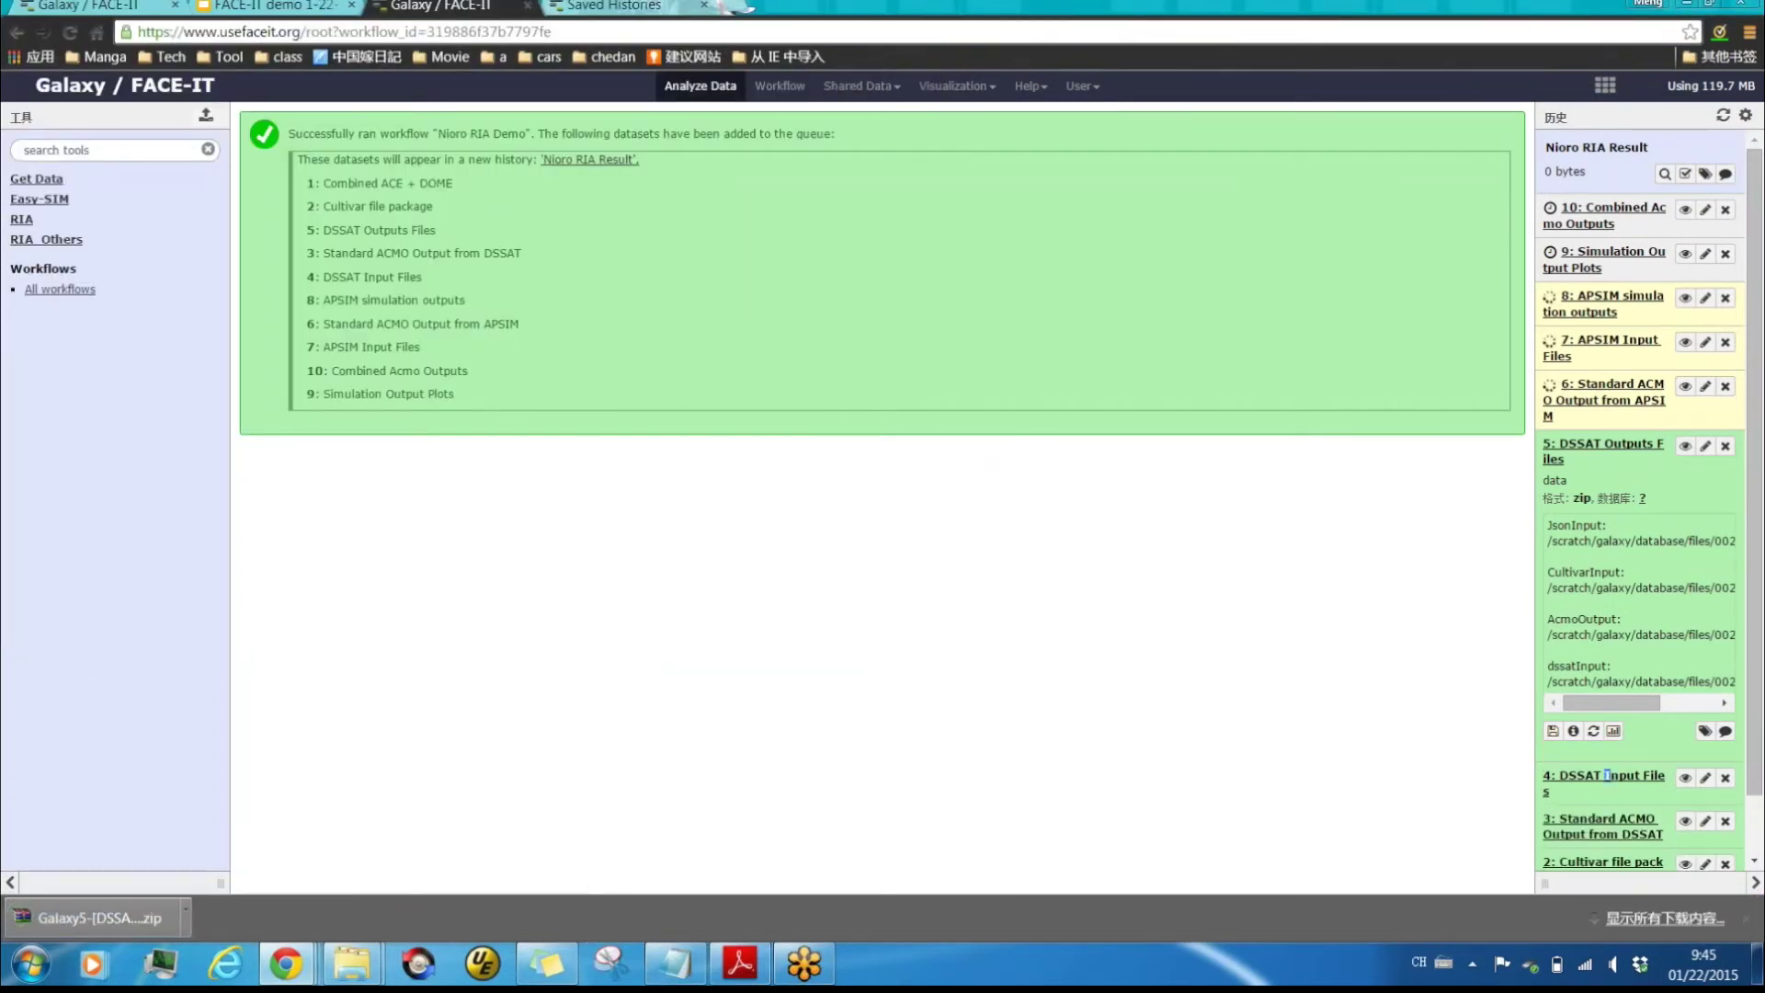
Open the job details of the DSSAT Outputs Files dataset and read through its standard output log.
{"action": "left_click", "coordinate": [1573, 731]}
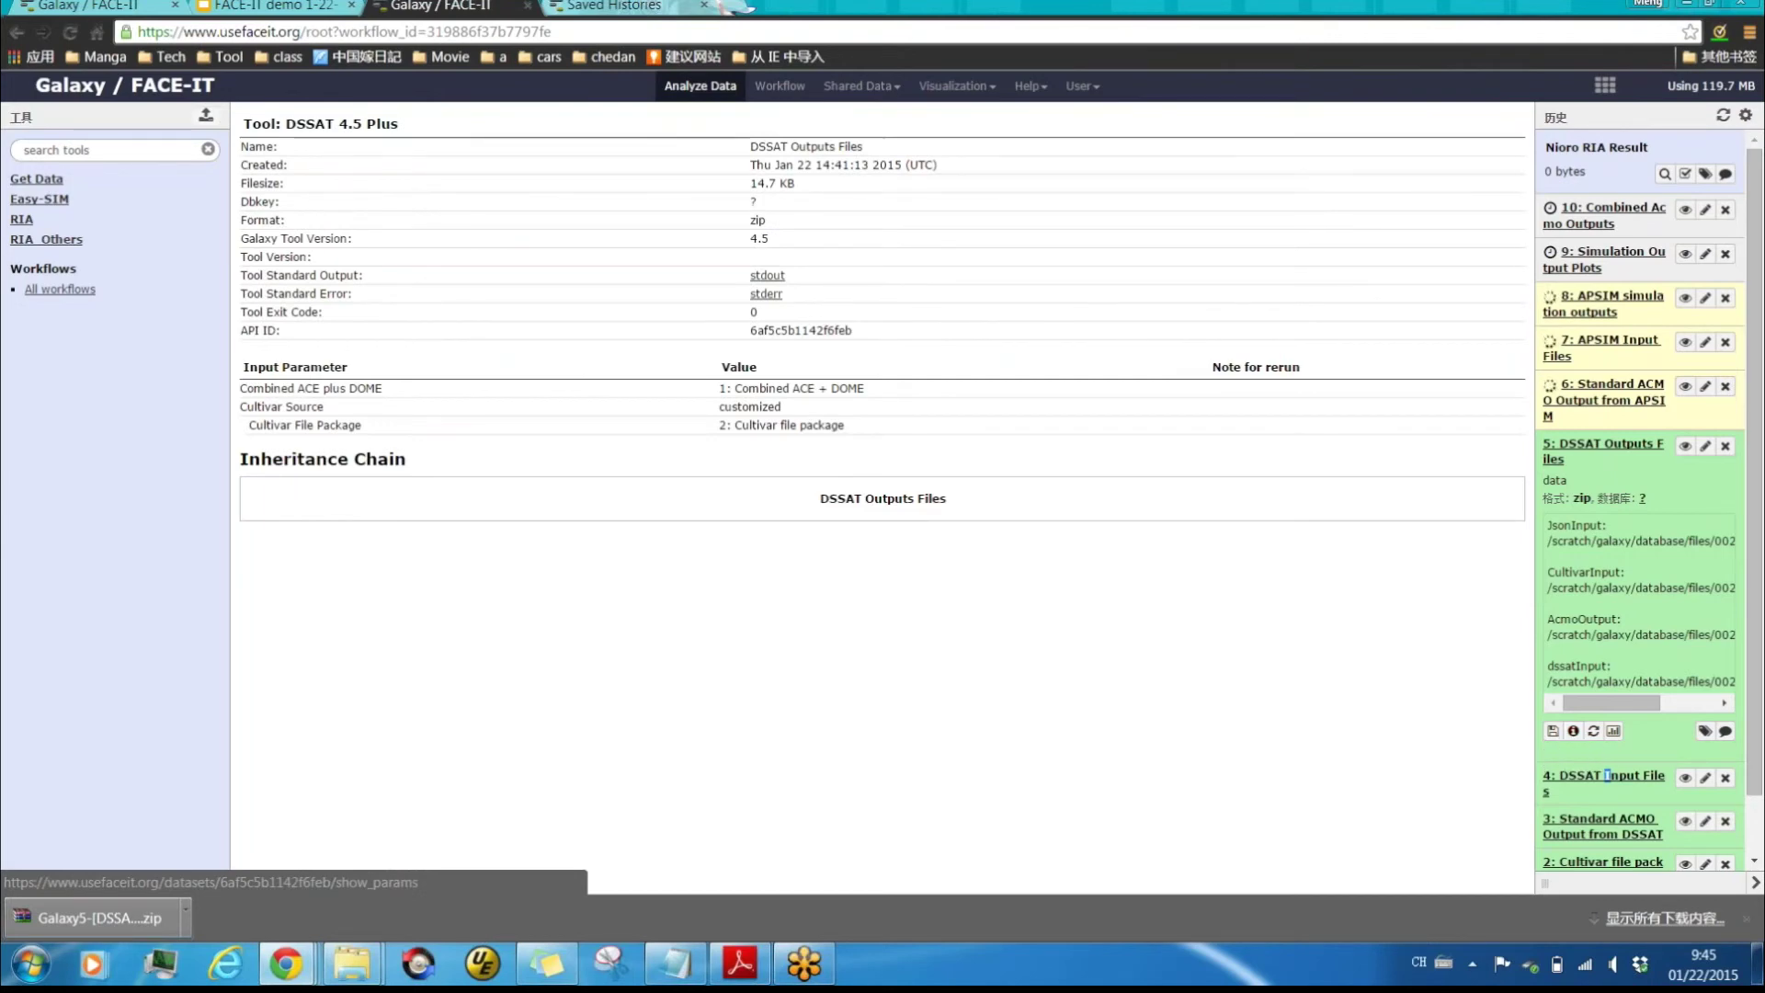
{"action": "left_click", "coordinate": [767, 275]}
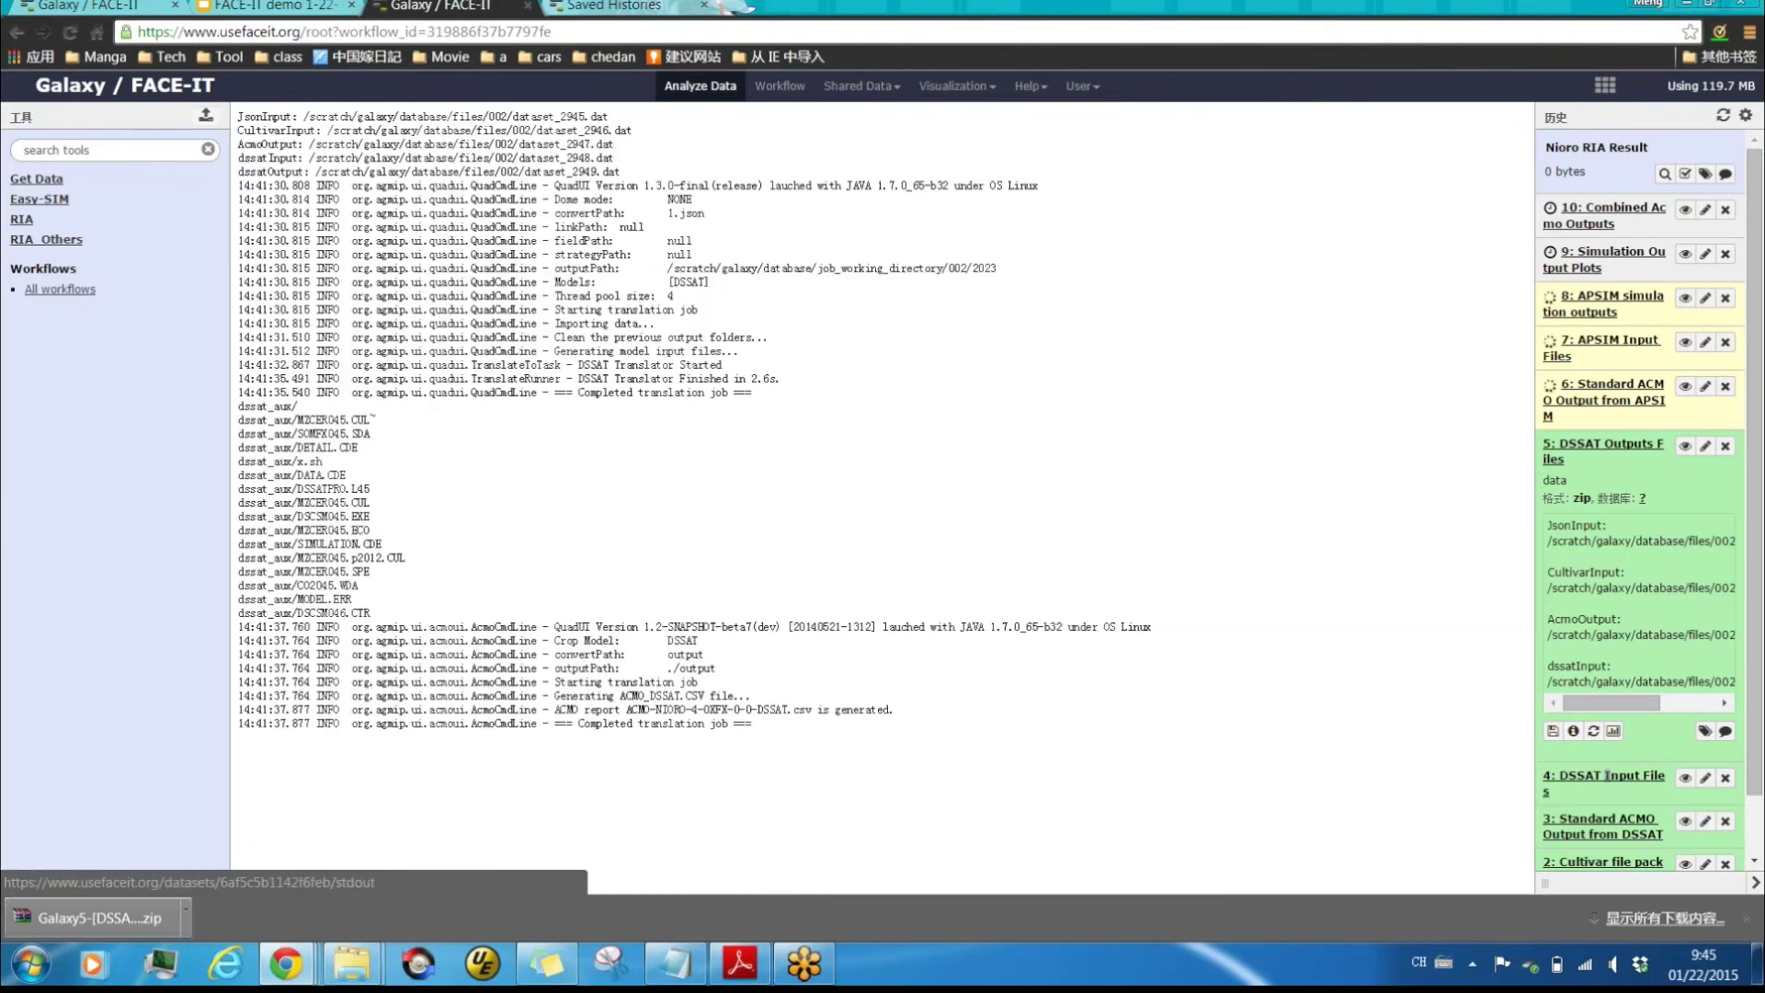
{"action": "left_click_drag", "start_coordinate": [633, 129], "coordinate": [567, 709]}
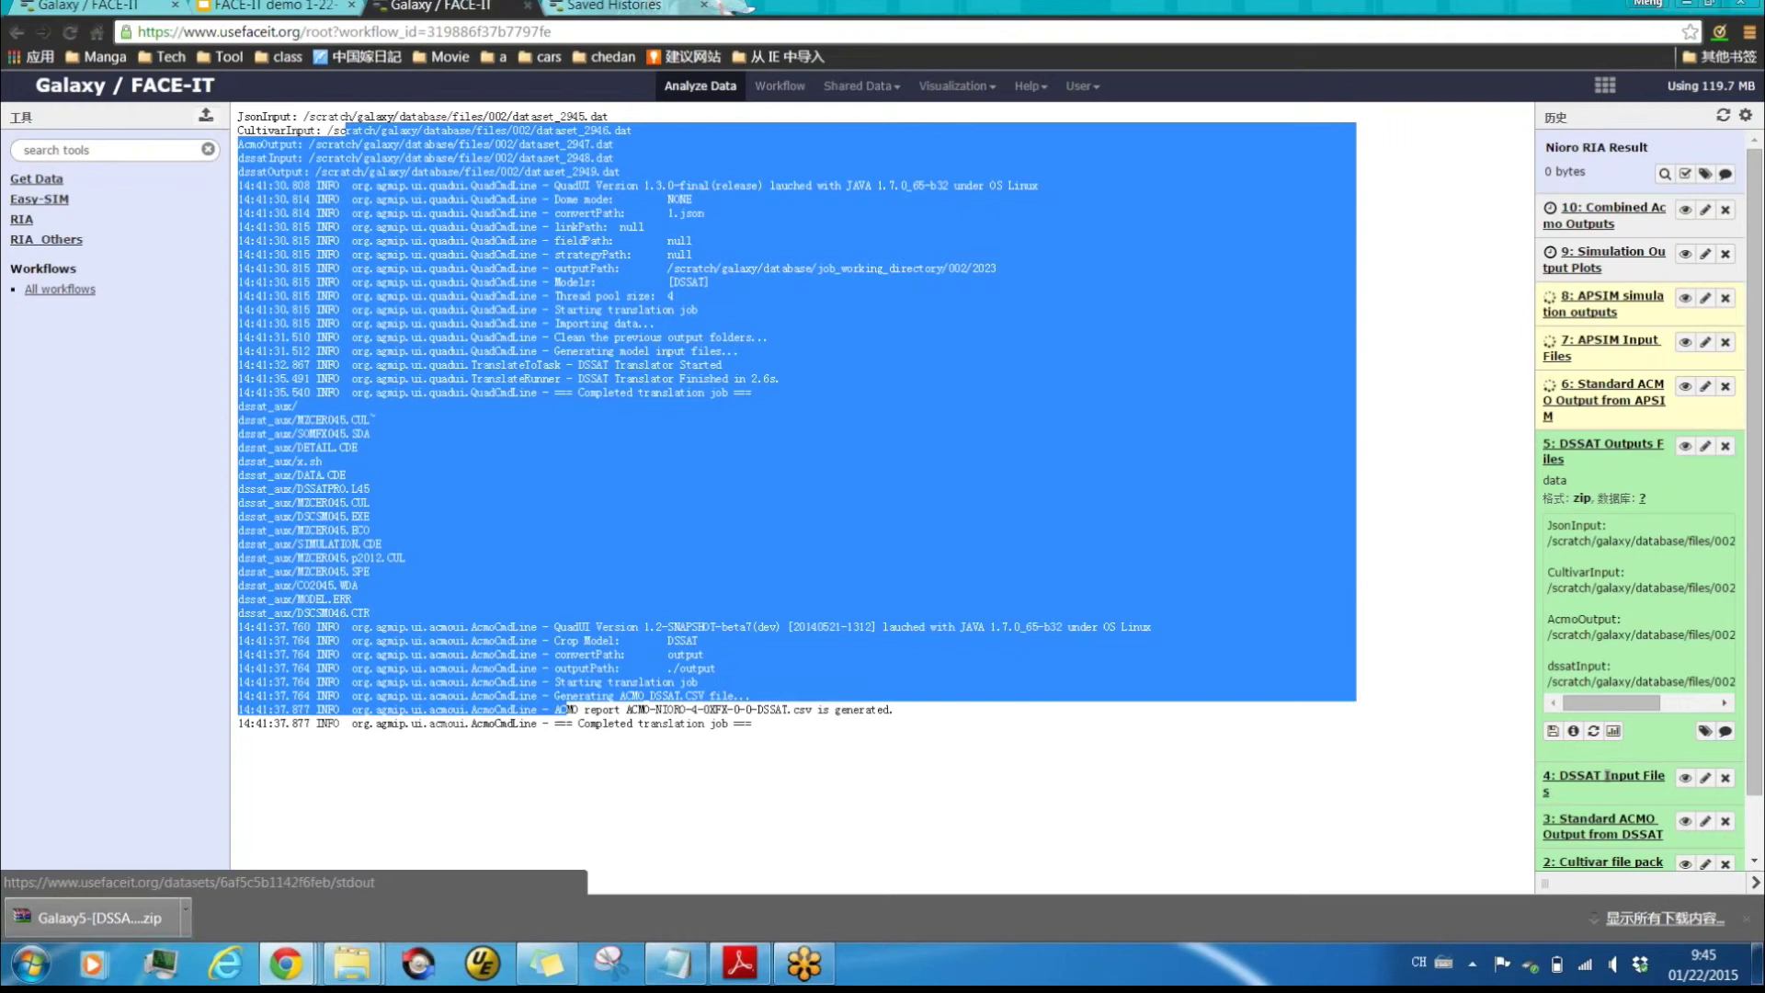
{"action": "left_click", "coordinate": [567, 709]}
{"action": "left_click_drag", "start_coordinate": [751, 723], "coordinate": [237, 115]}
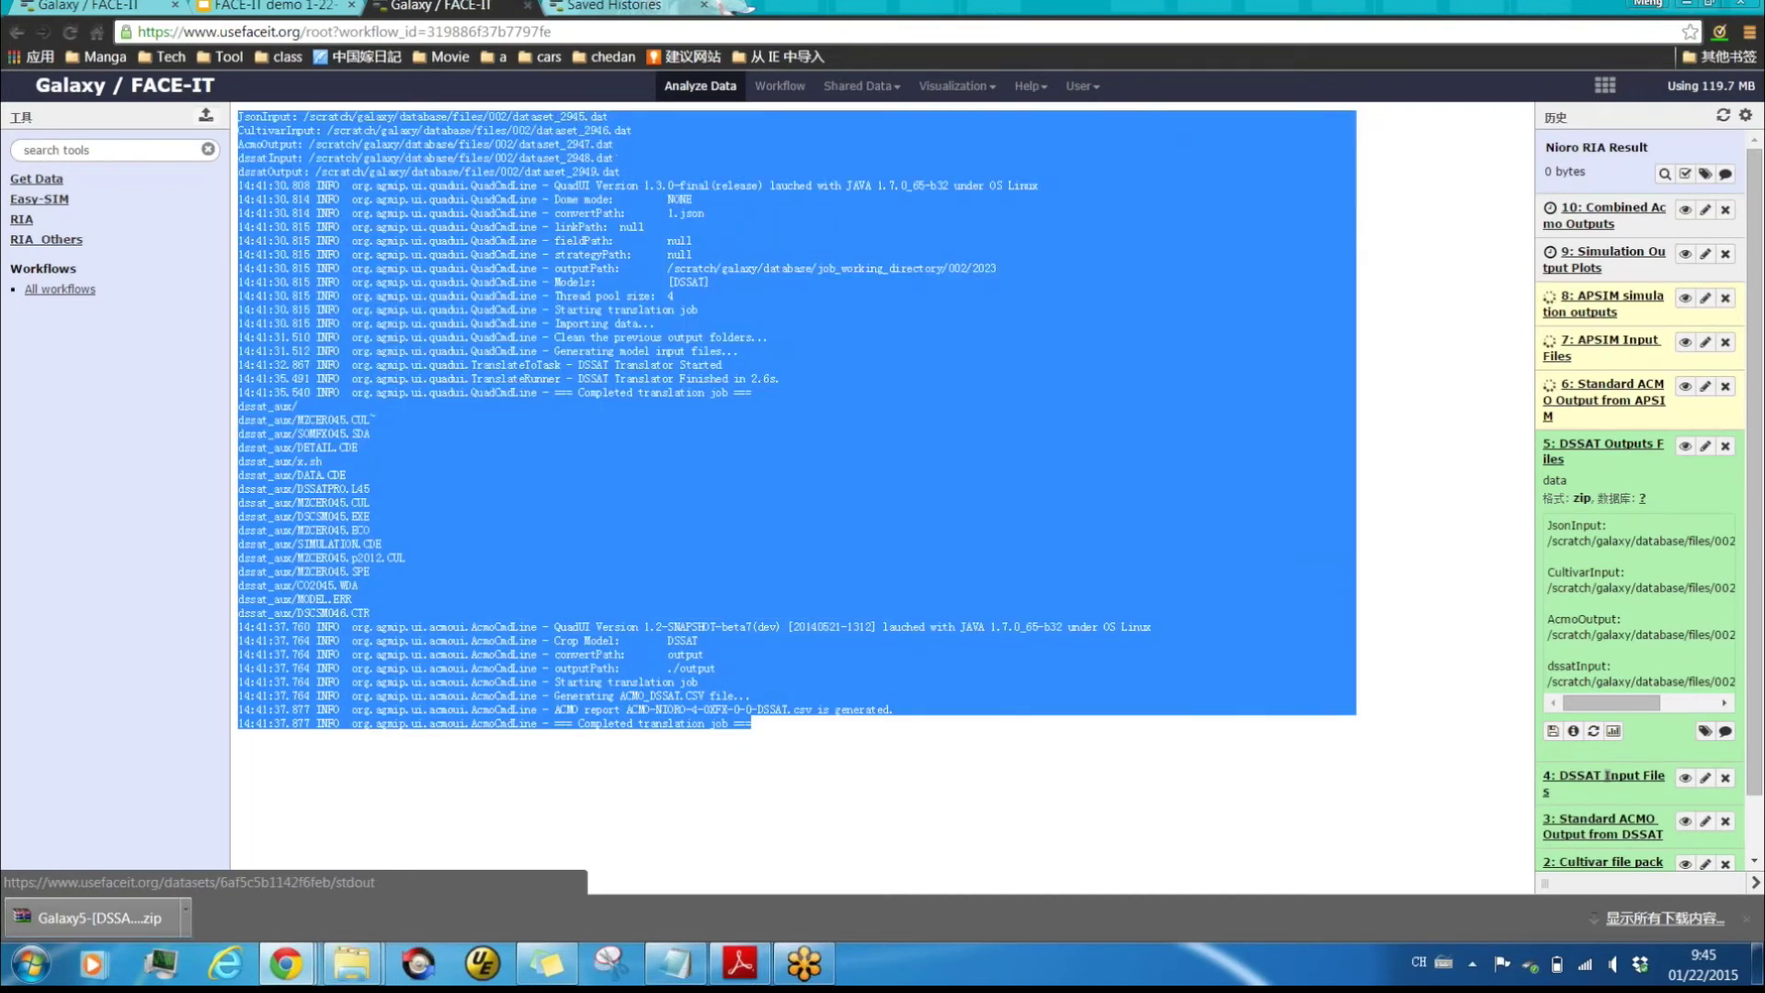
{"action": "left_click", "coordinate": [238, 115]}
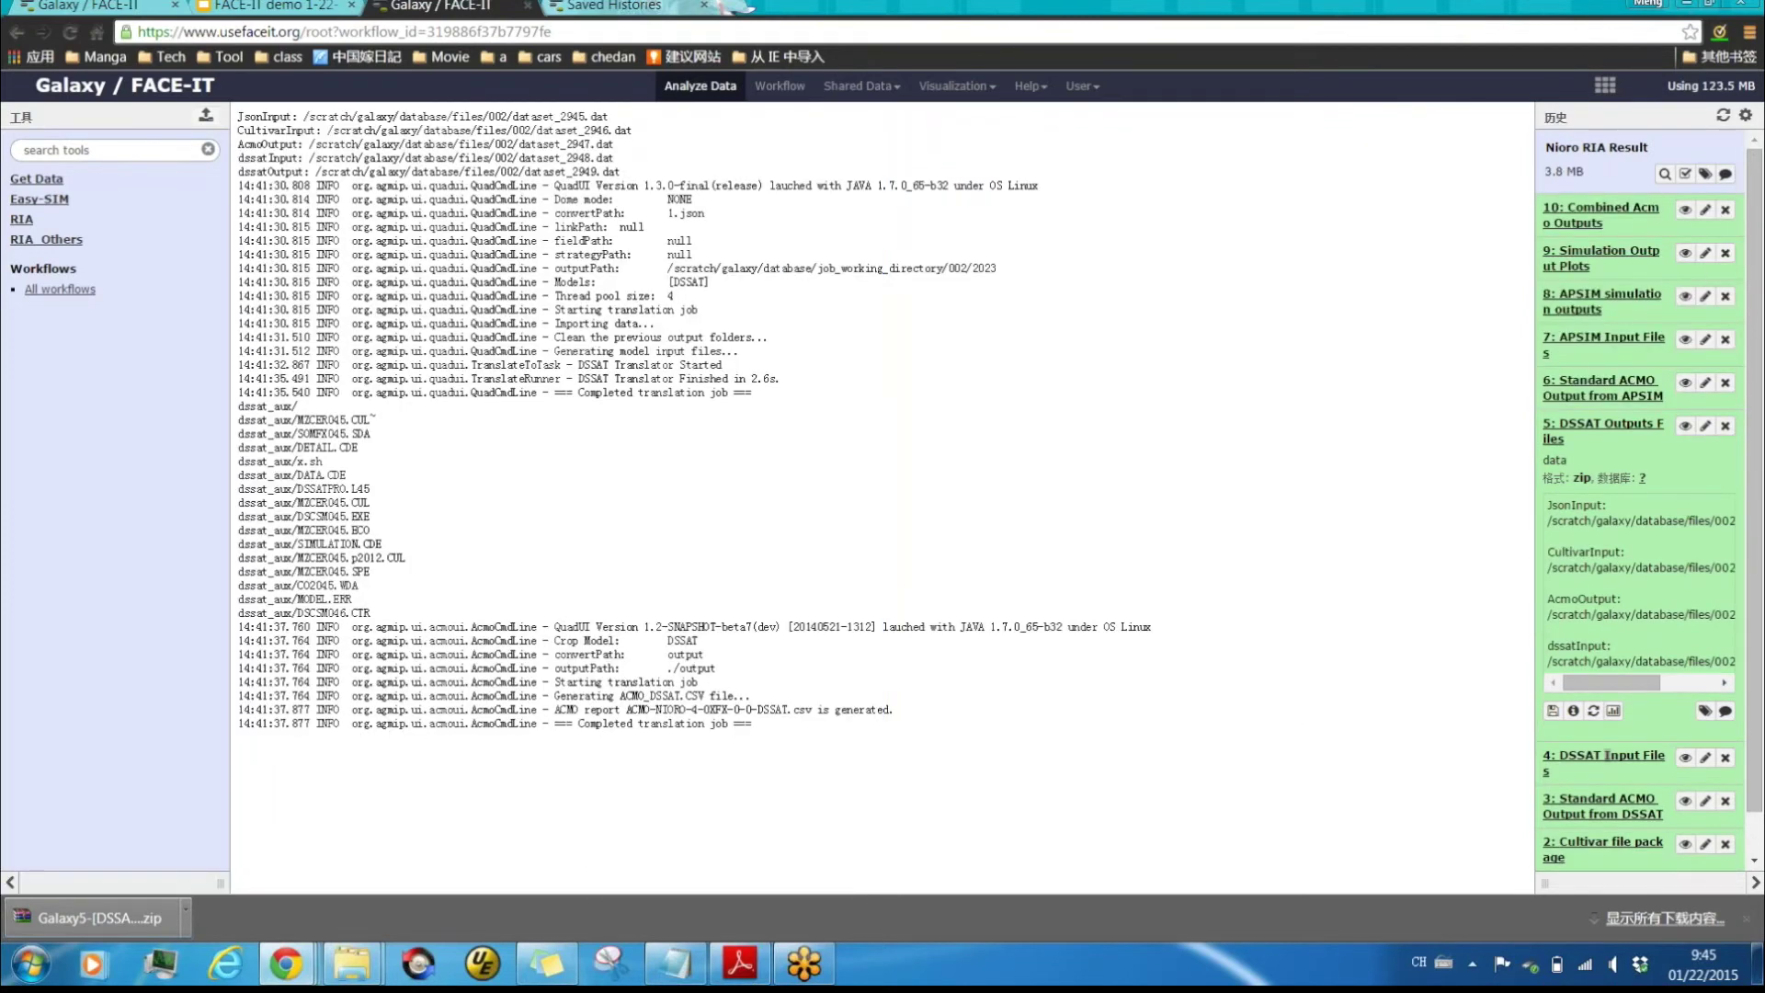
View the Simulation Output Plots of the Nioro RIA Result history and those of quadui2 test final on dev.usefaceit.org.
{"action": "left_click", "coordinate": [1685, 253]}
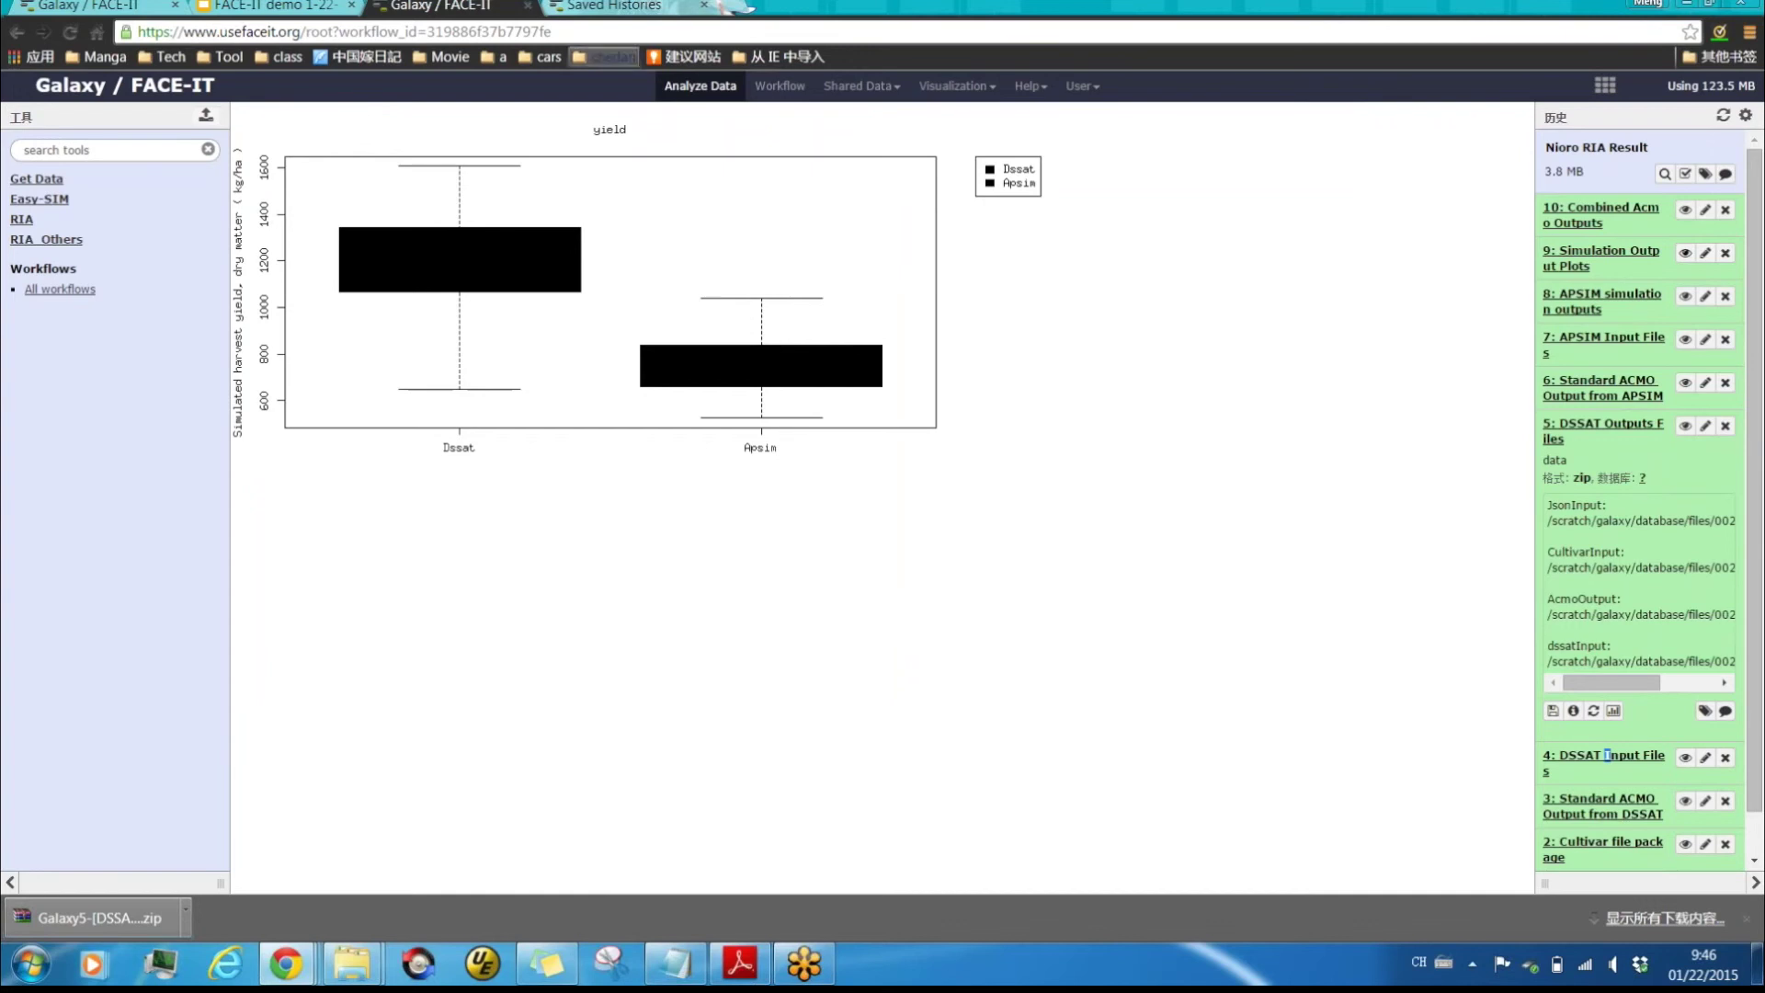
{"action": "left_click", "coordinate": [92, 7]}
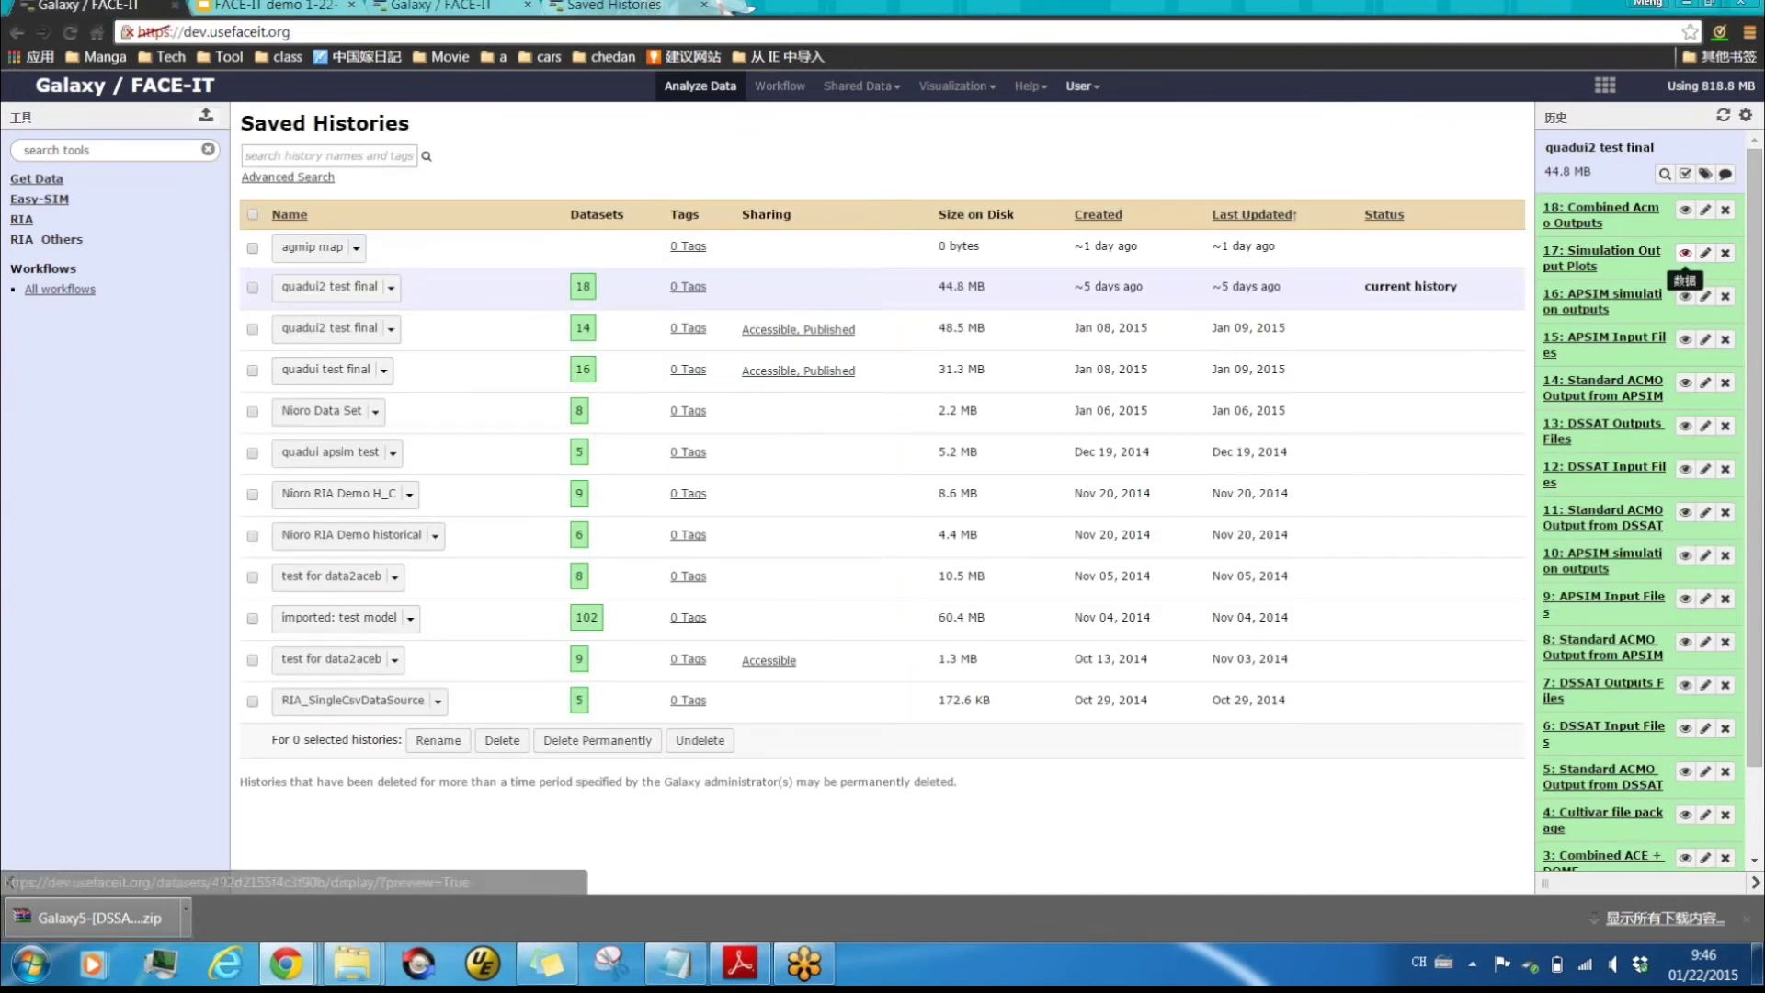
{"action": "left_click", "coordinate": [1685, 252]}
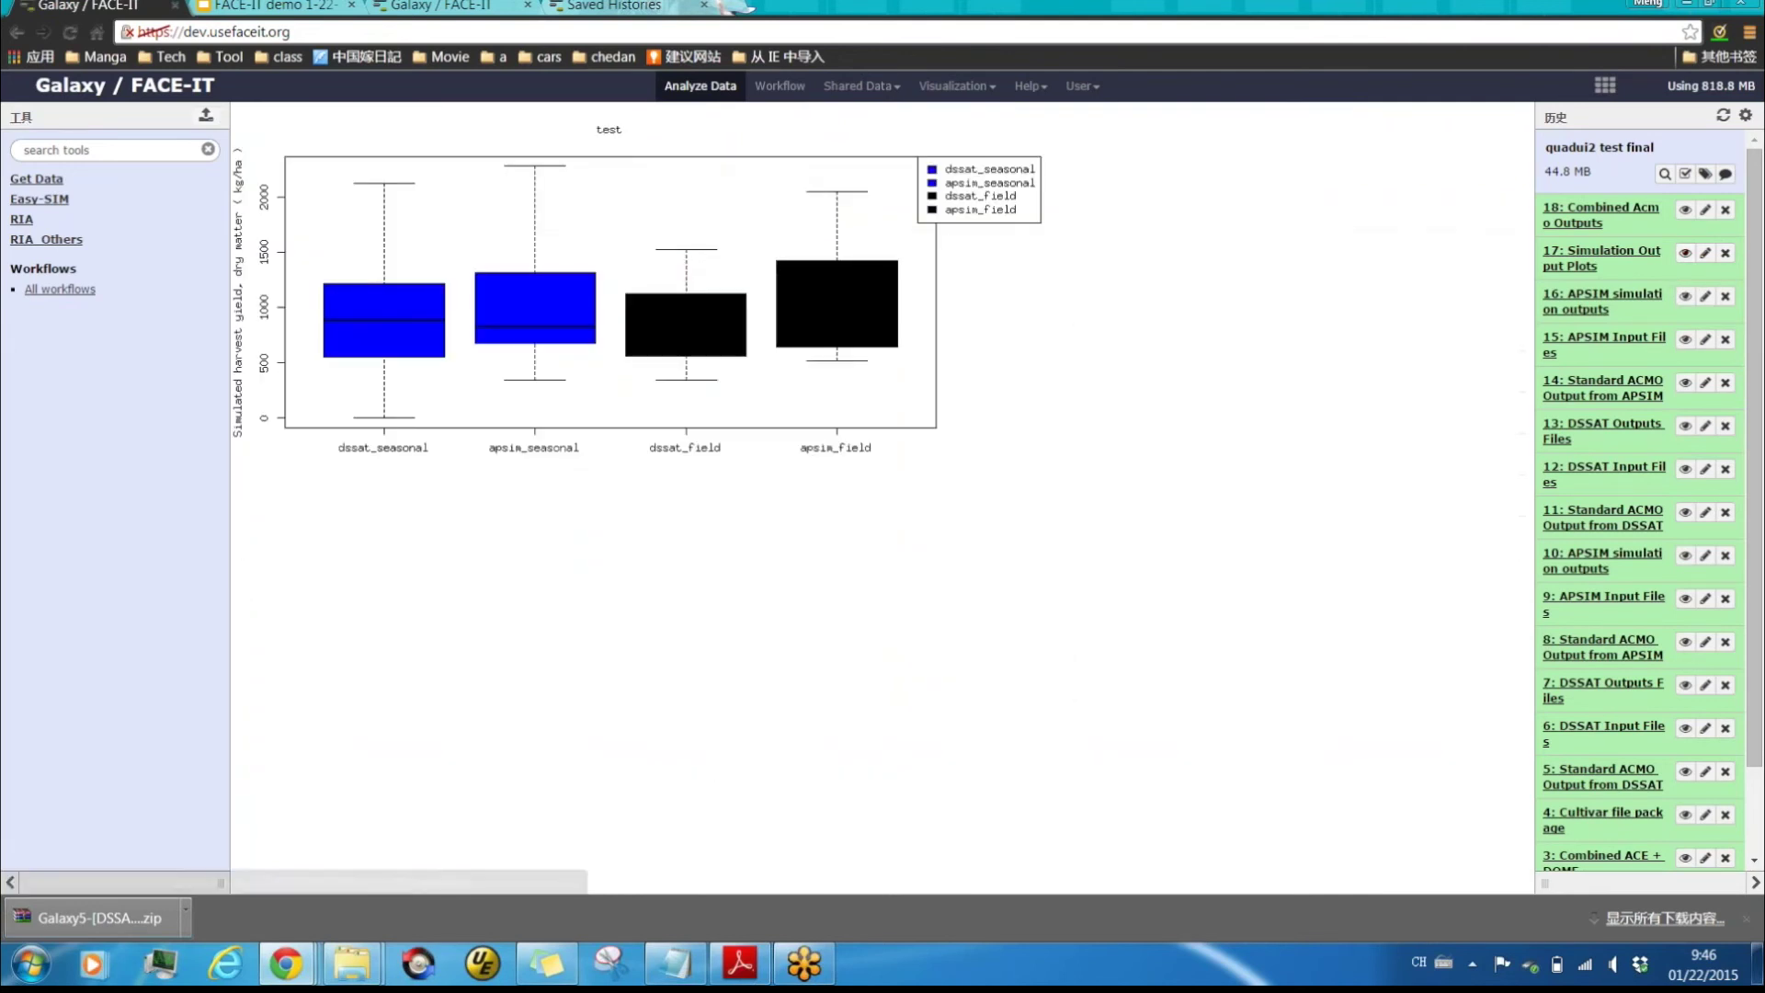